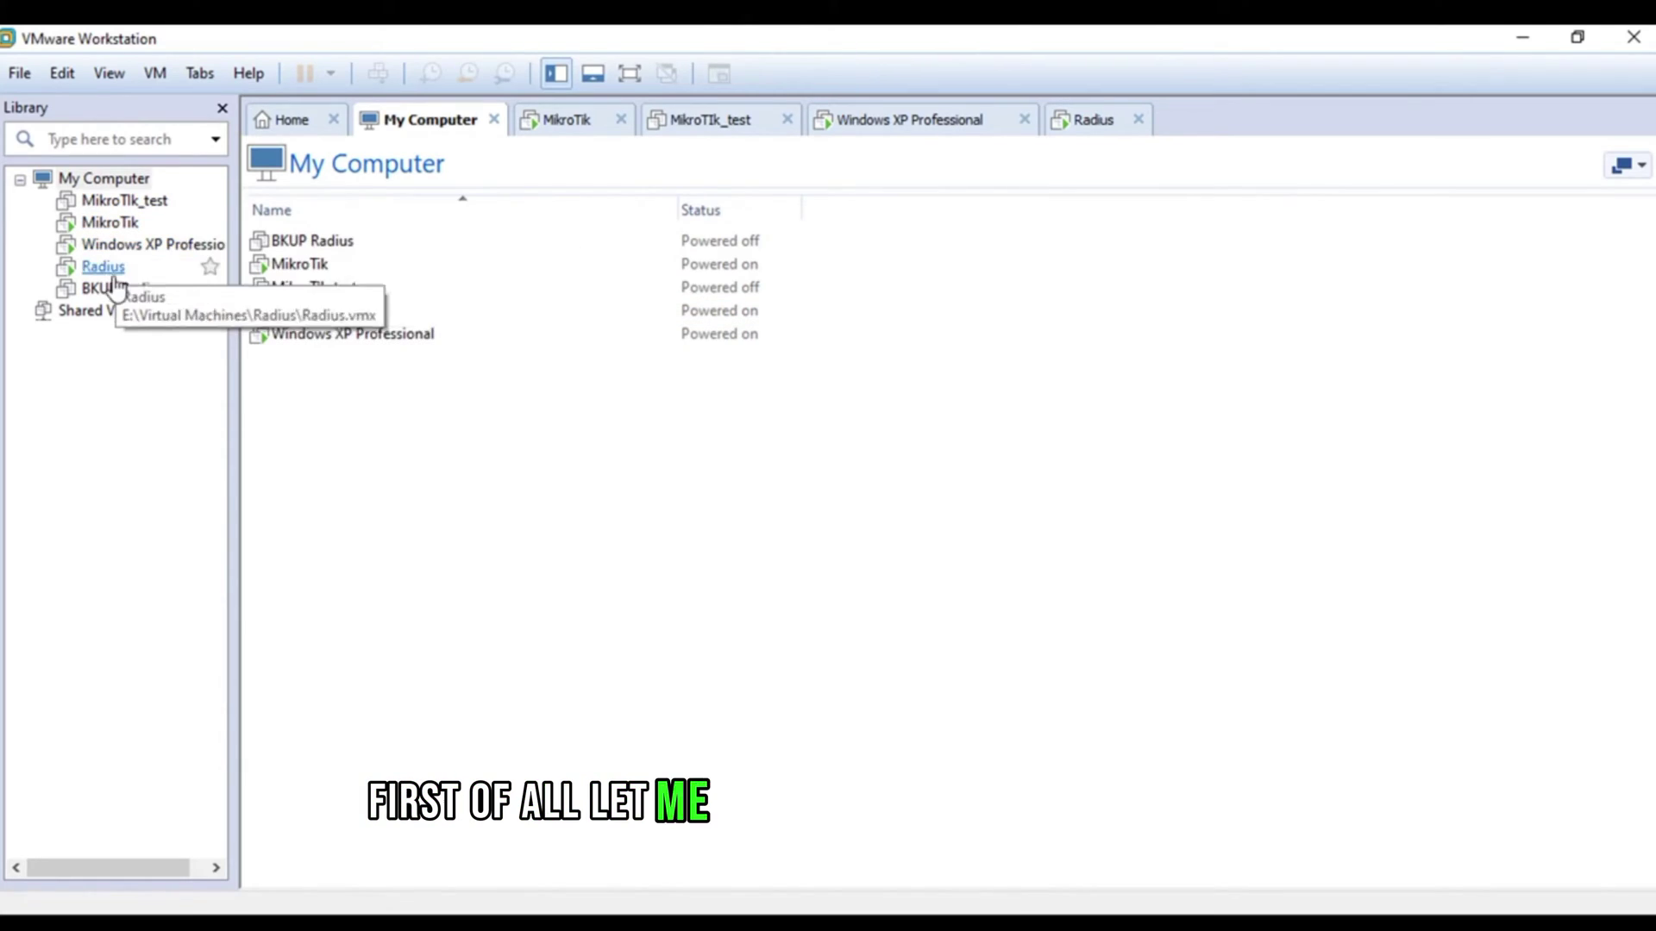
- Inspect the MikroTik VM's two network adapters, VMnet8 (NAT) and VMnet2, then close its settings
click(104, 226)
right_click(97, 227)
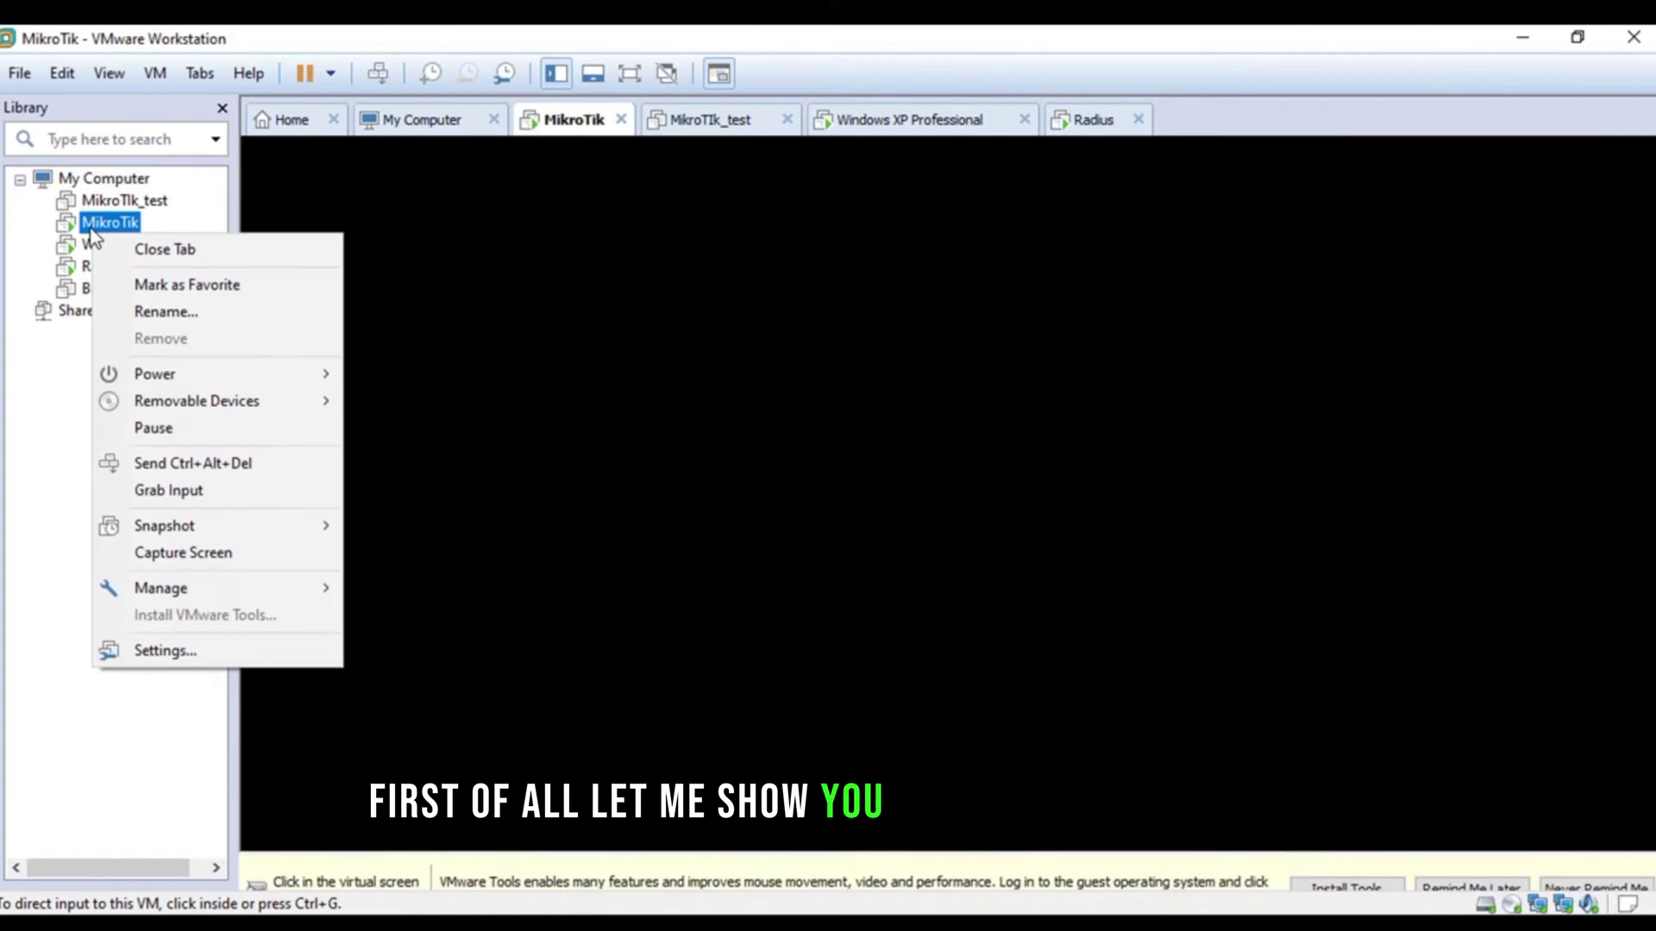
click(212, 652)
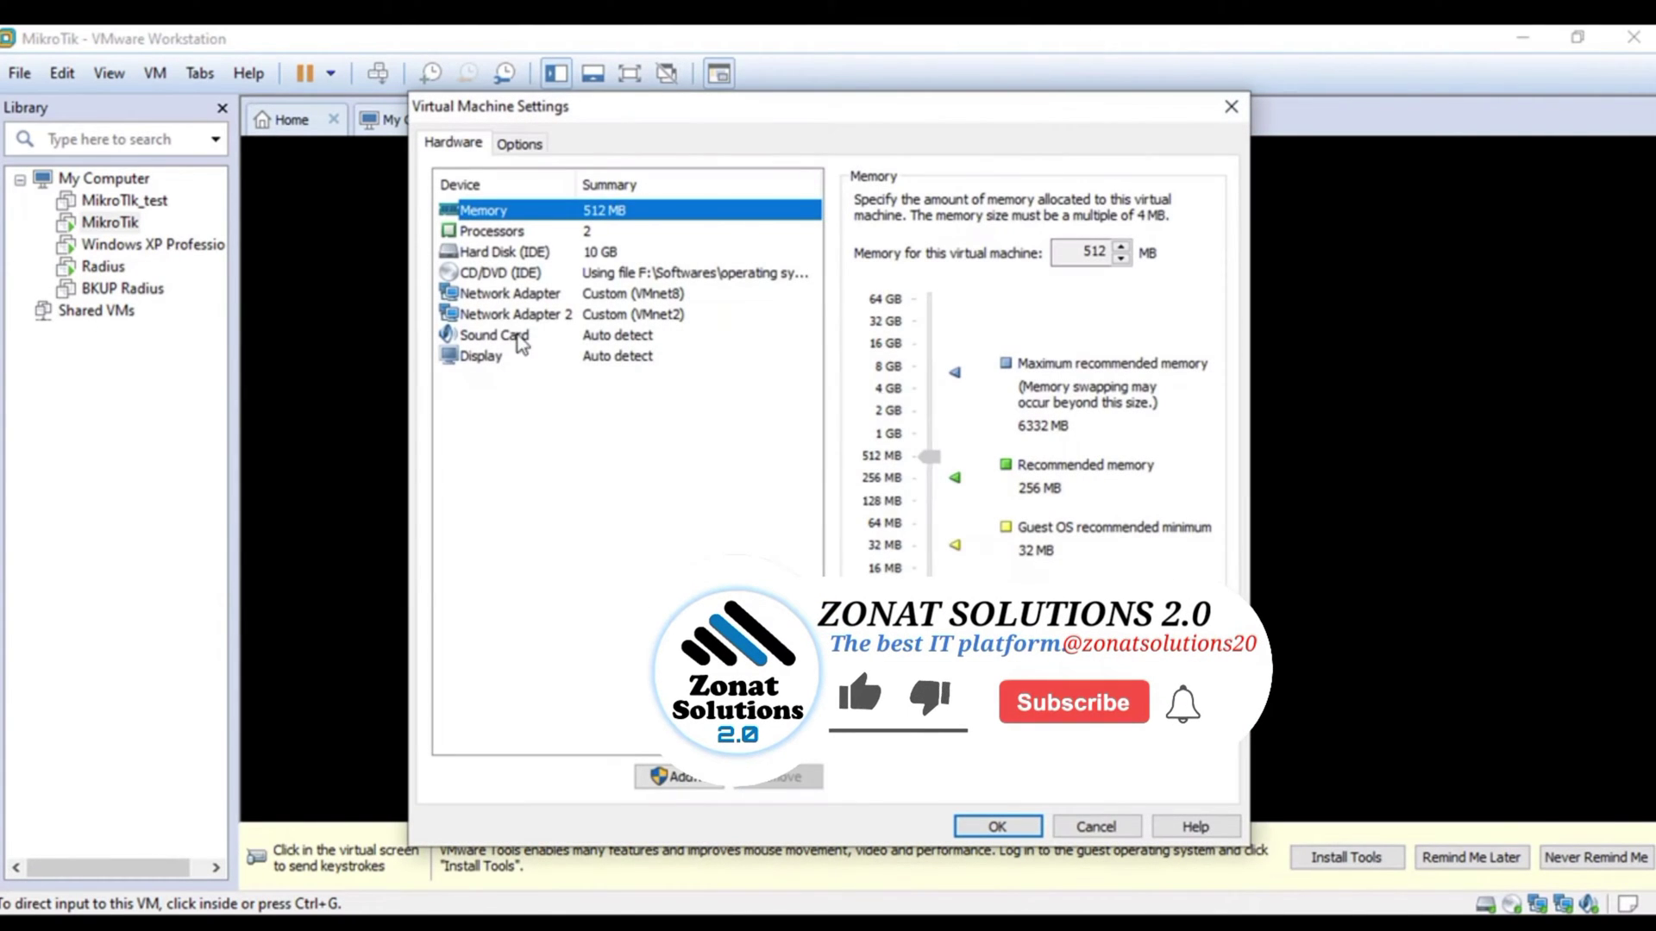
click(549, 296)
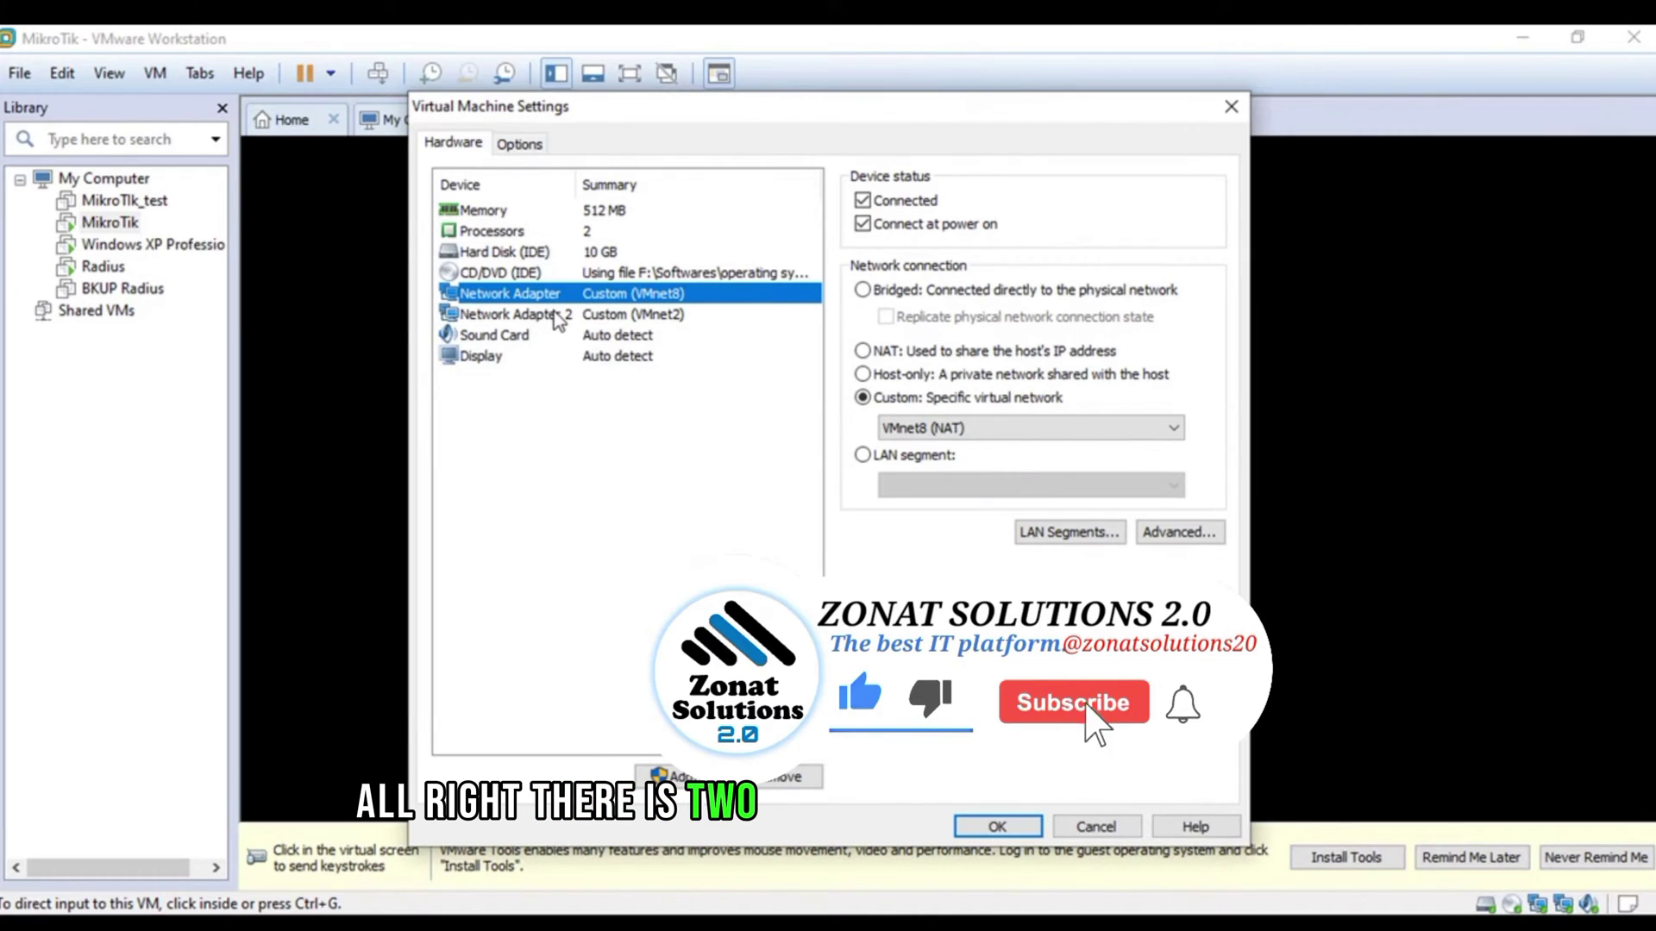
click(557, 315)
click(552, 294)
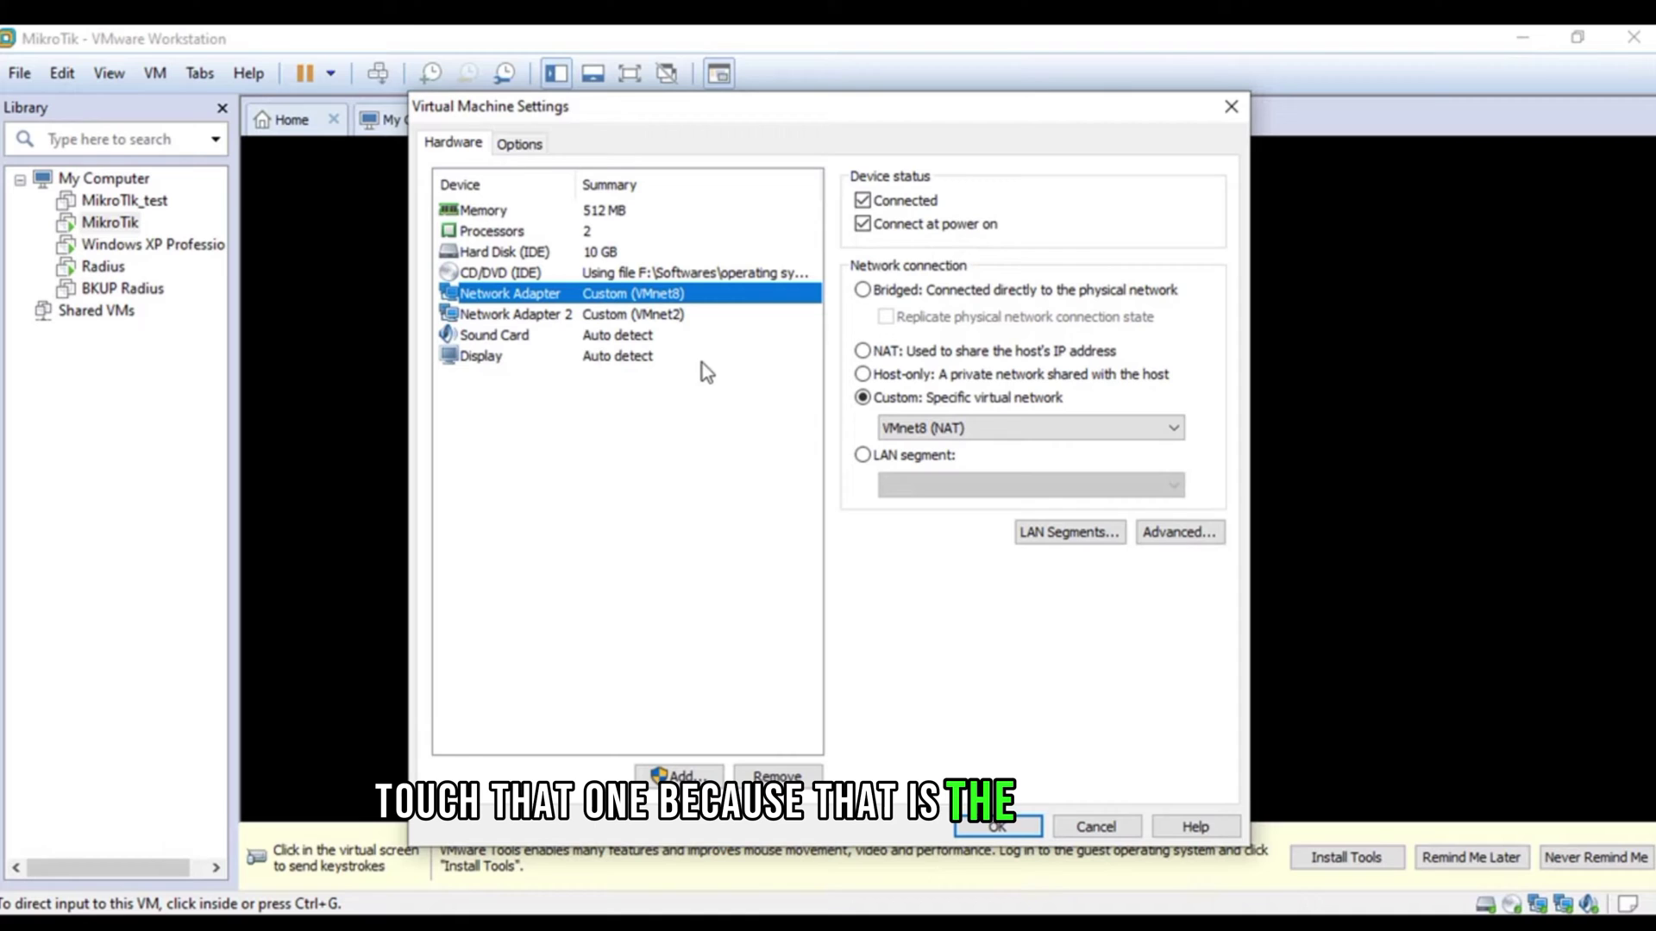
click(592, 316)
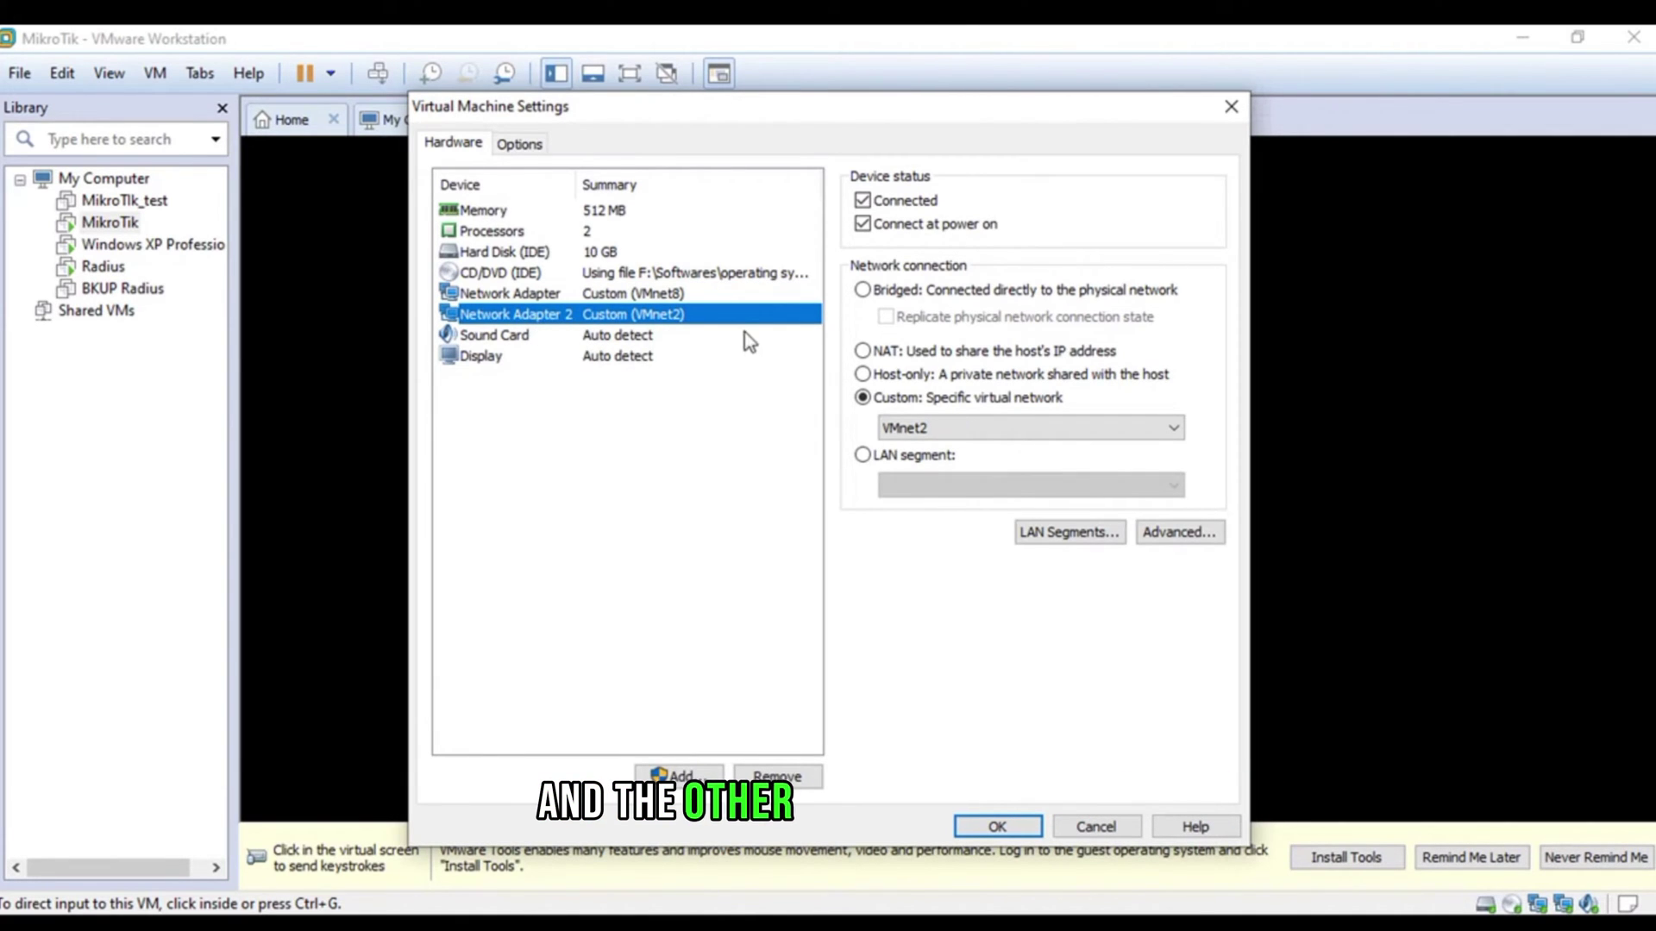
click(1000, 826)
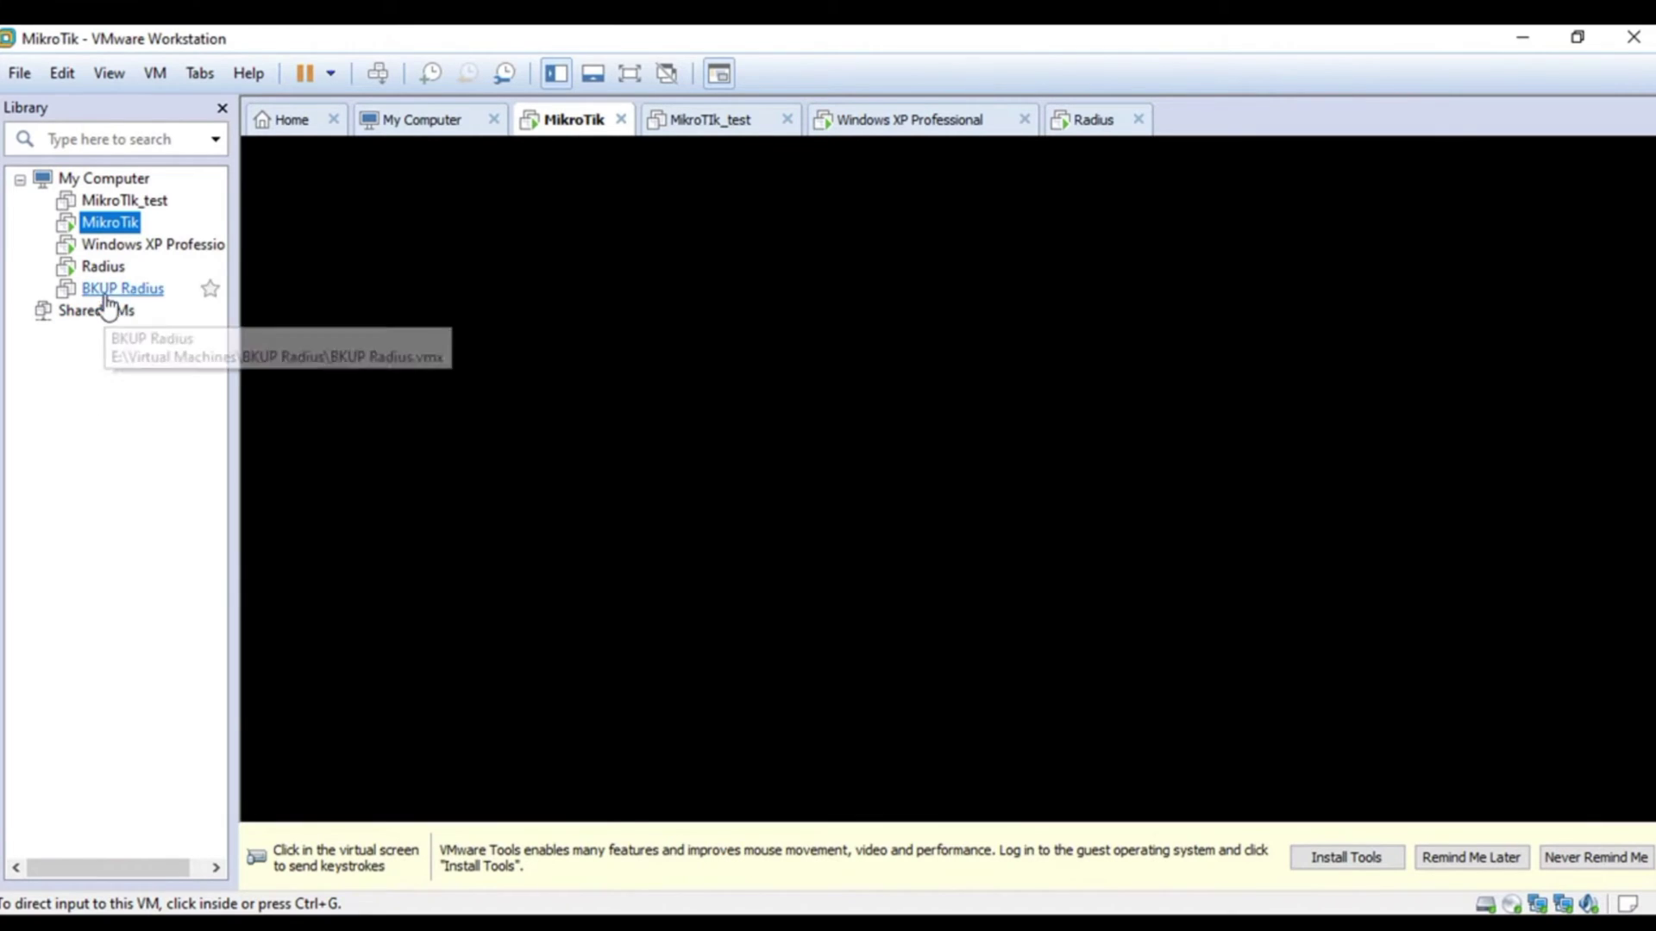
- Confirm the Radius VM's single network adapter is set to NAT, then close its settings
click(103, 267)
right_click(105, 266)
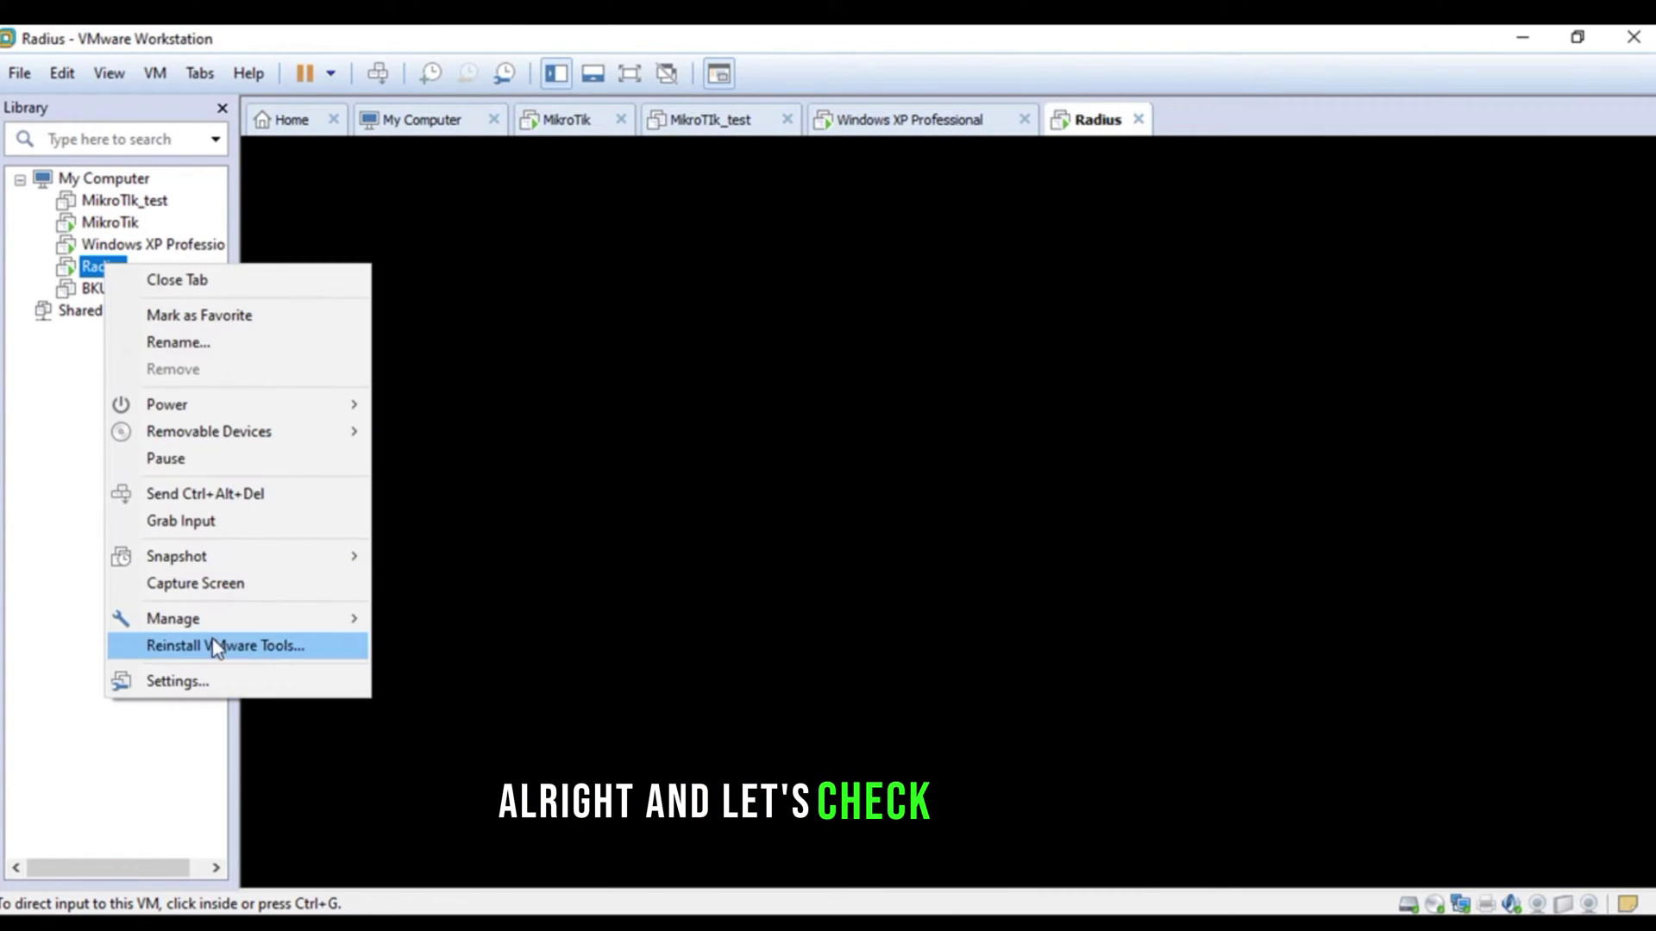
click(214, 683)
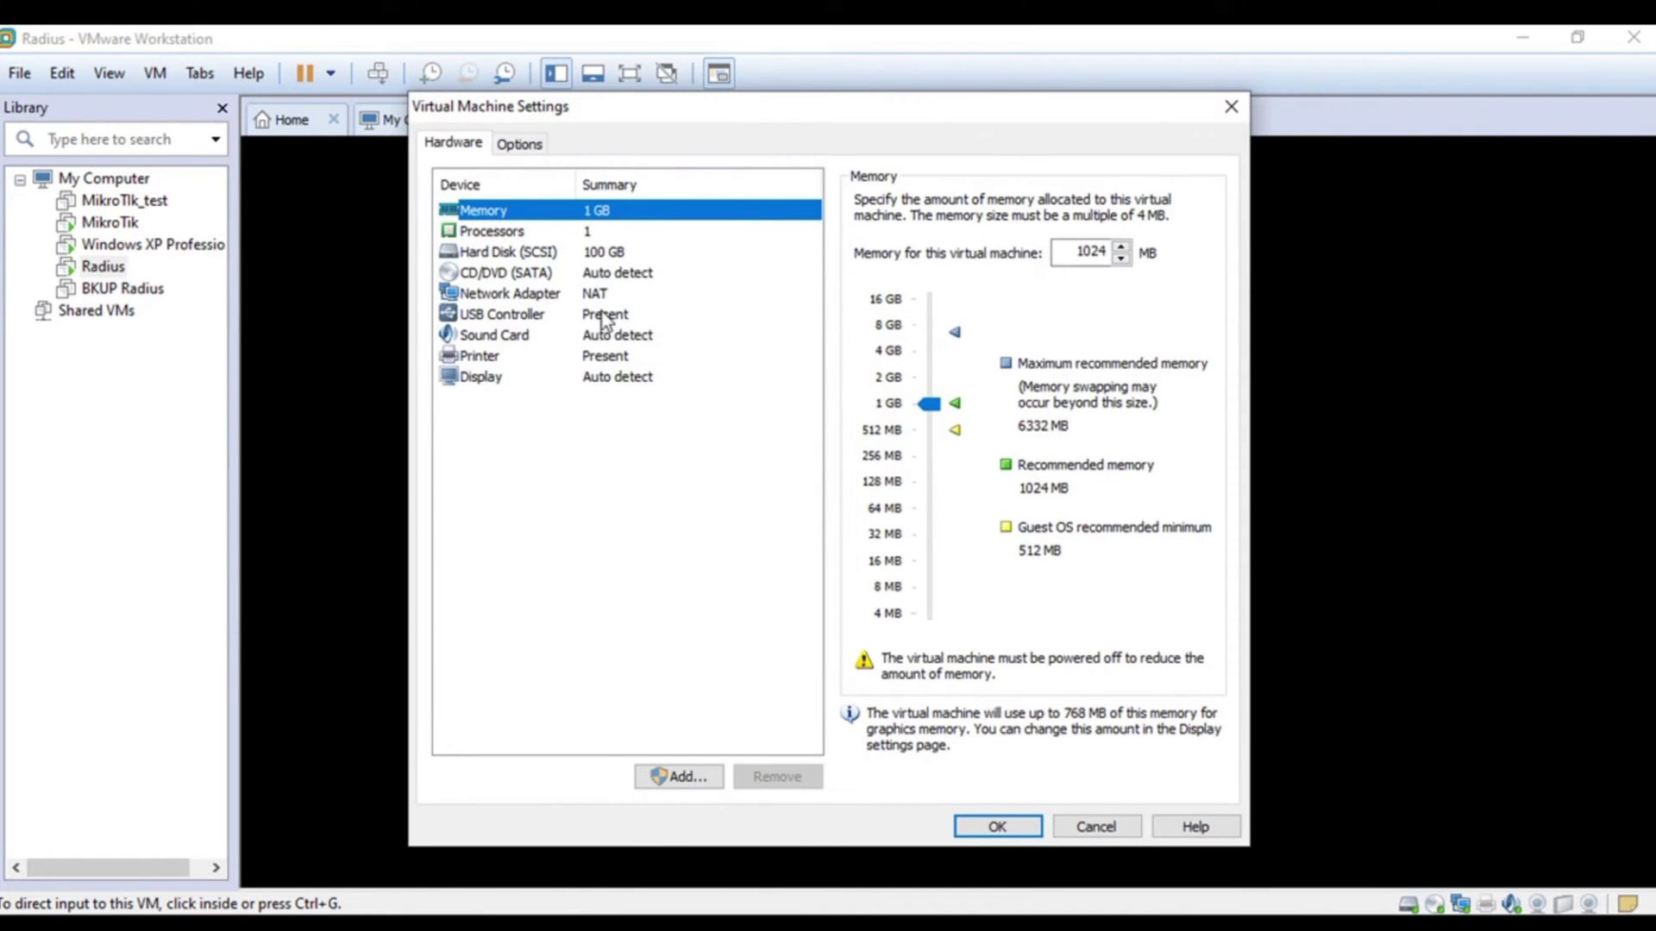
click(597, 297)
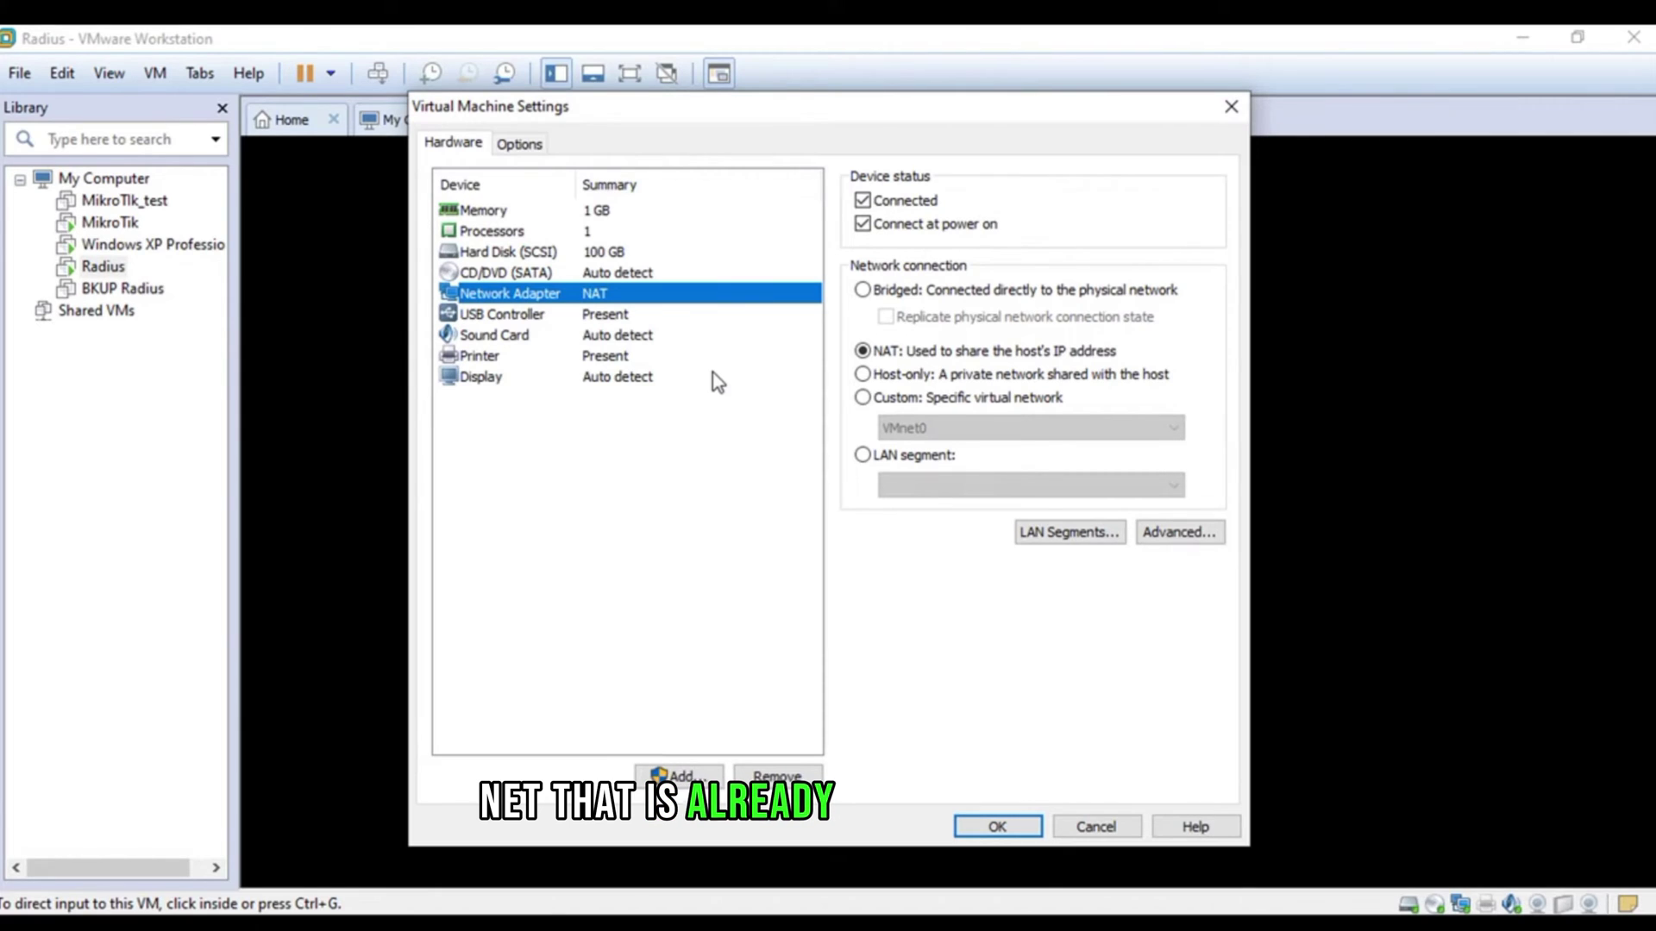
click(996, 826)
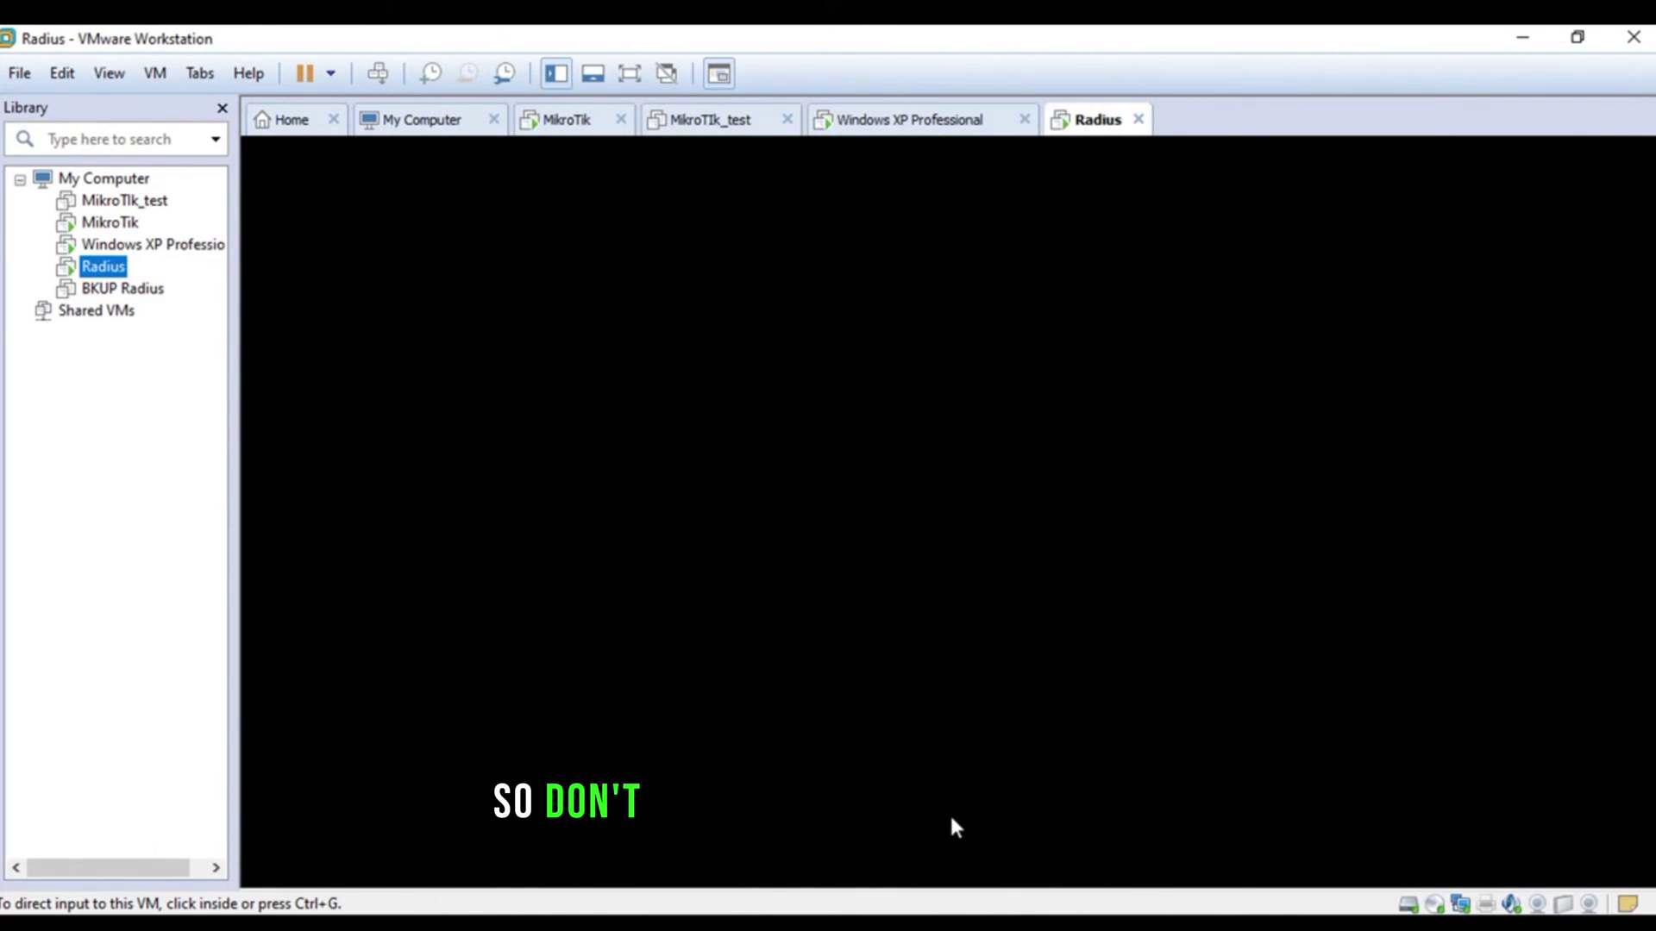
- Verify the Windows XP Professional VM's network adapter uses custom VMnet2, then close its settings
click(139, 246)
right_click(140, 246)
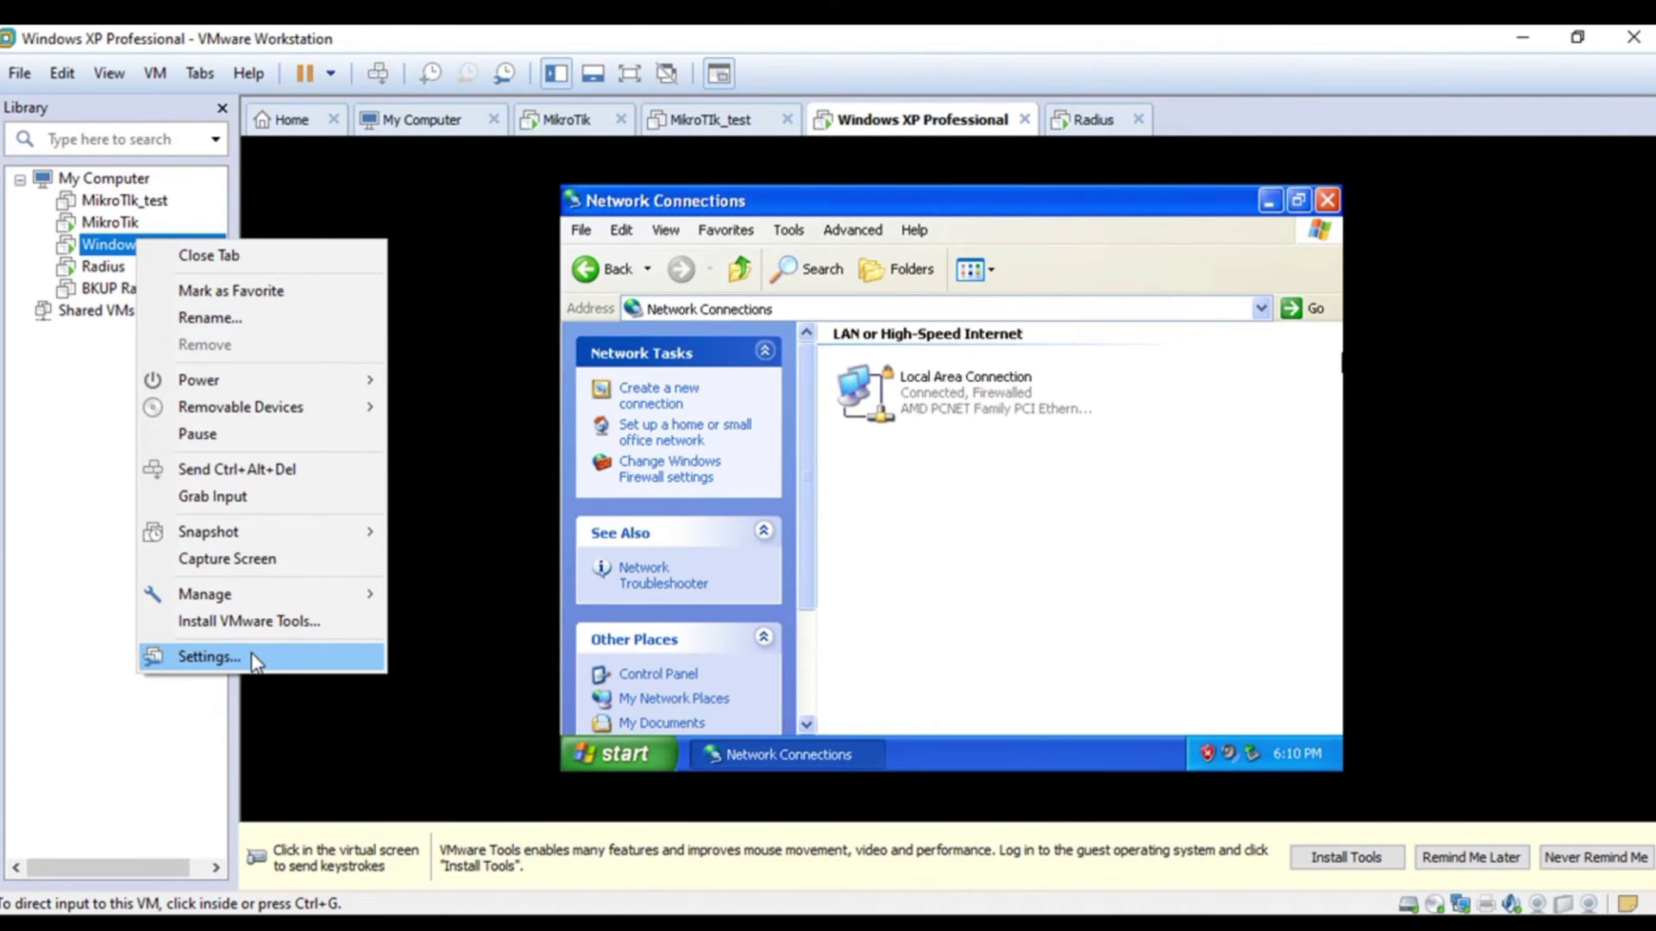
click(216, 662)
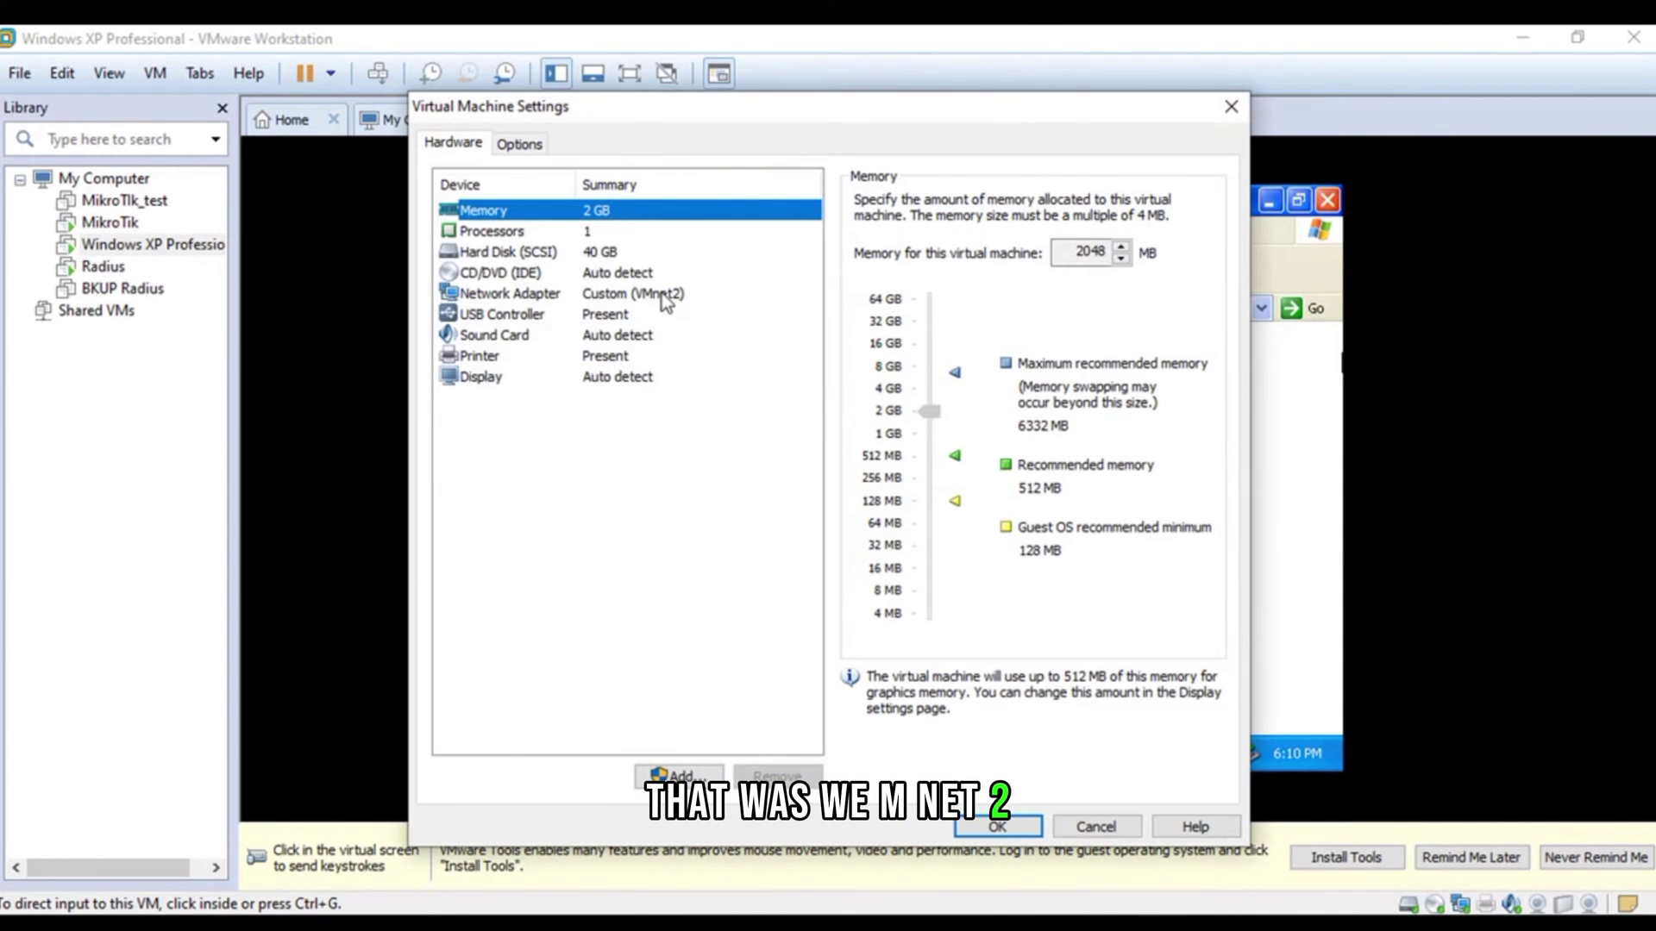
click(662, 294)
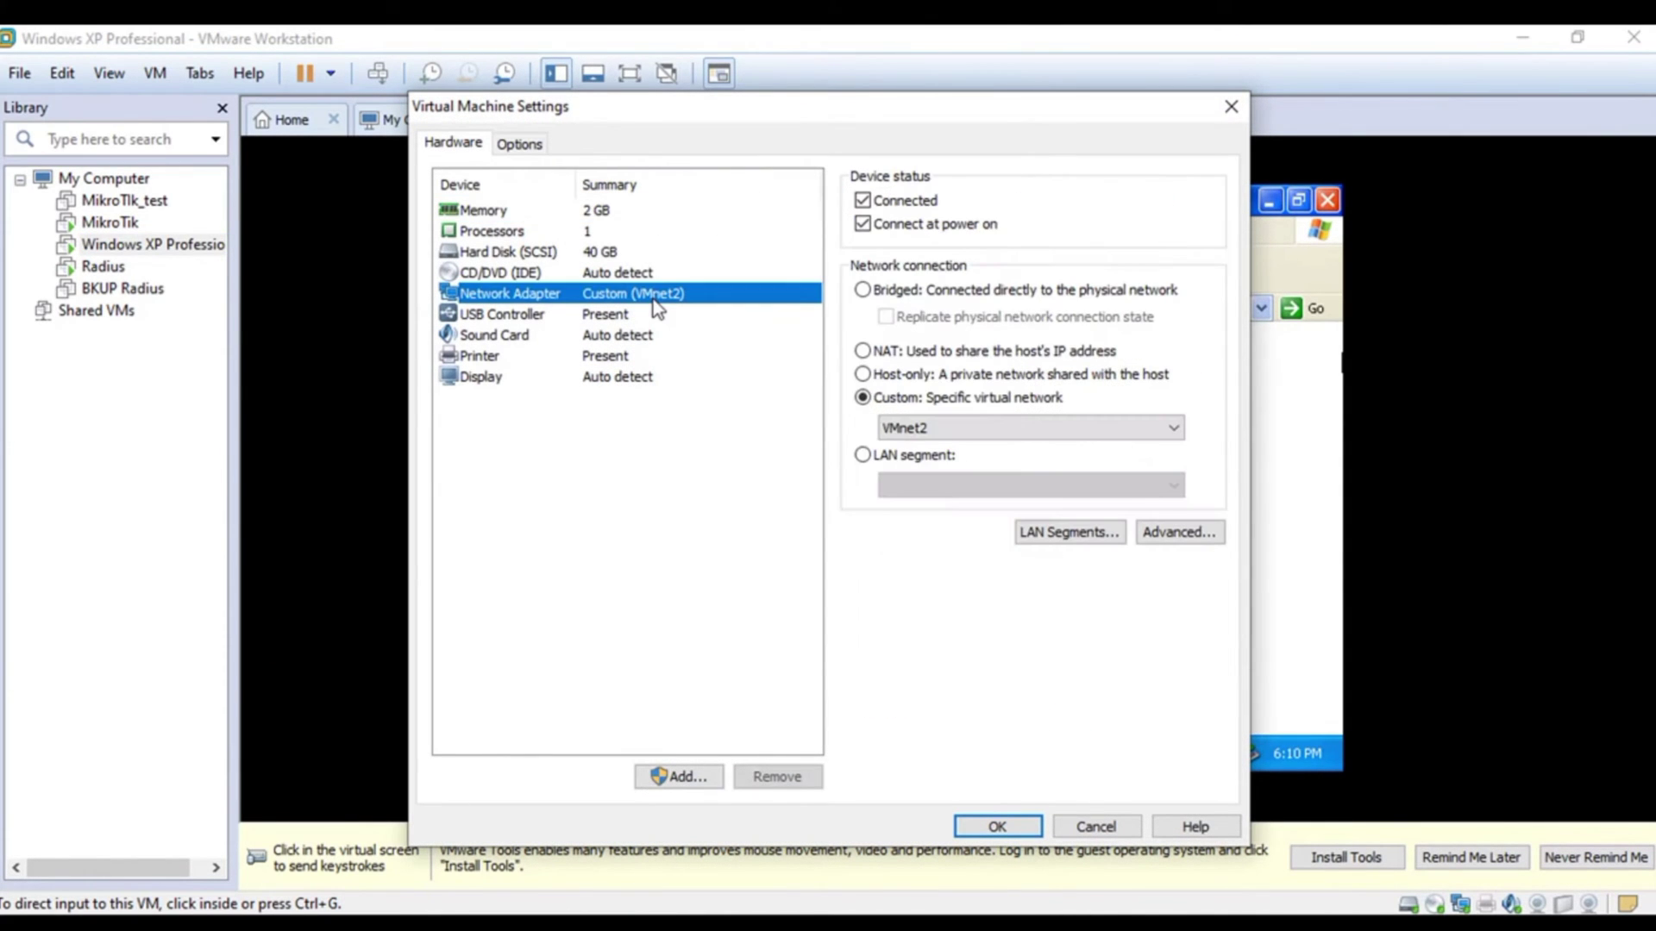
click(992, 825)
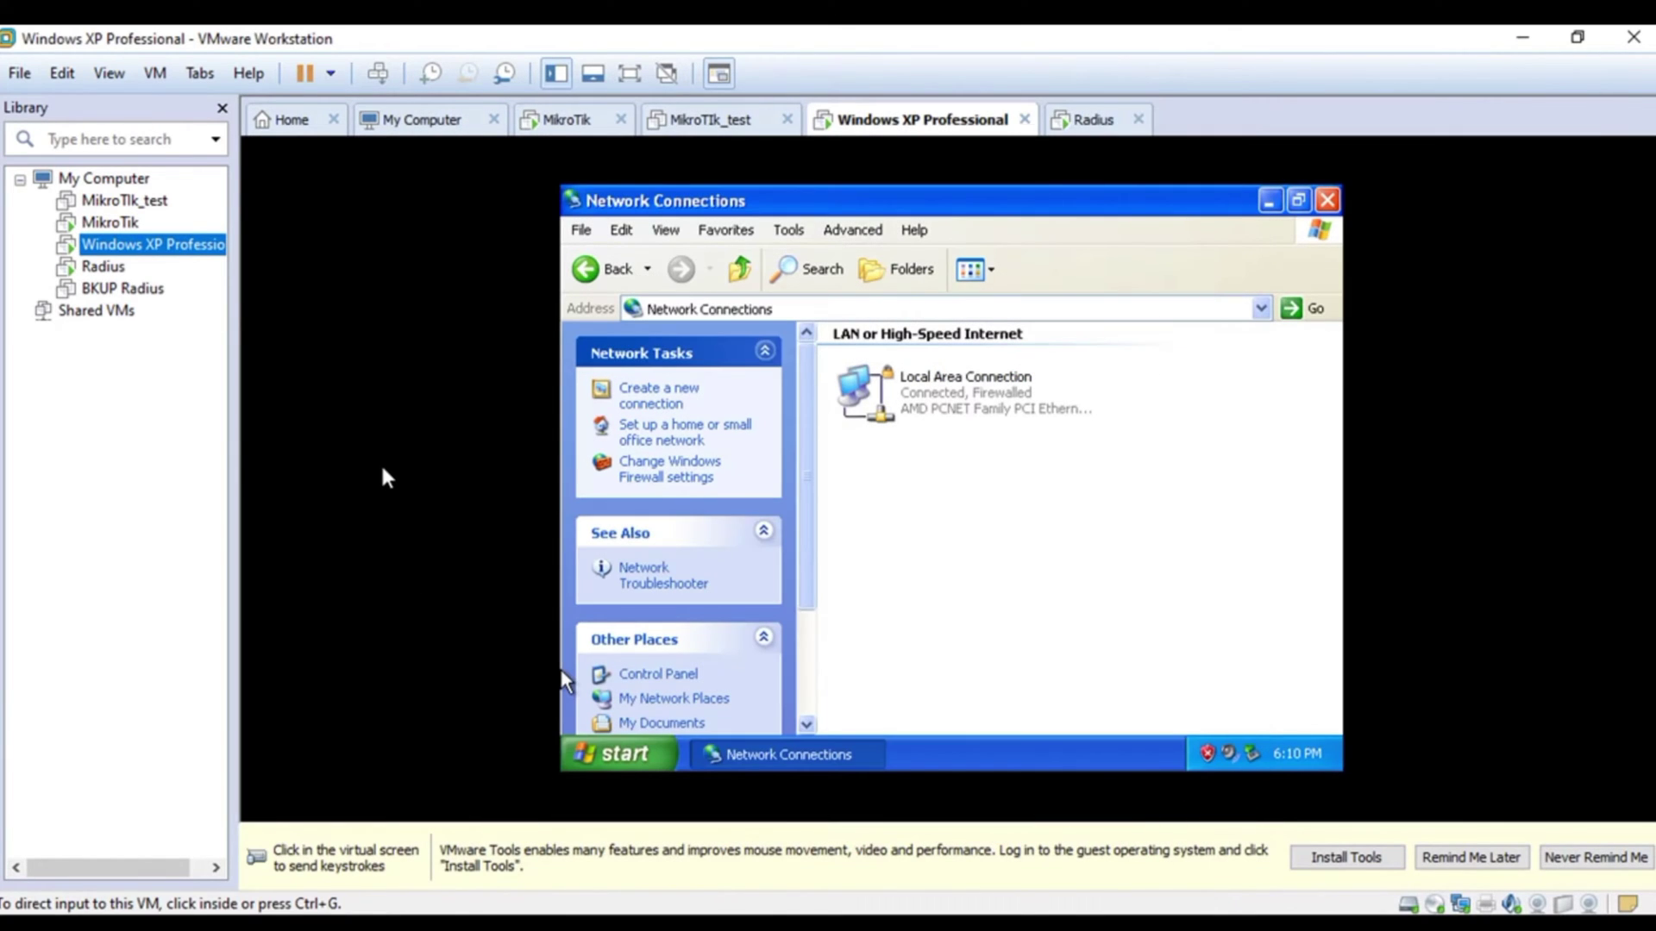
click(380, 477)
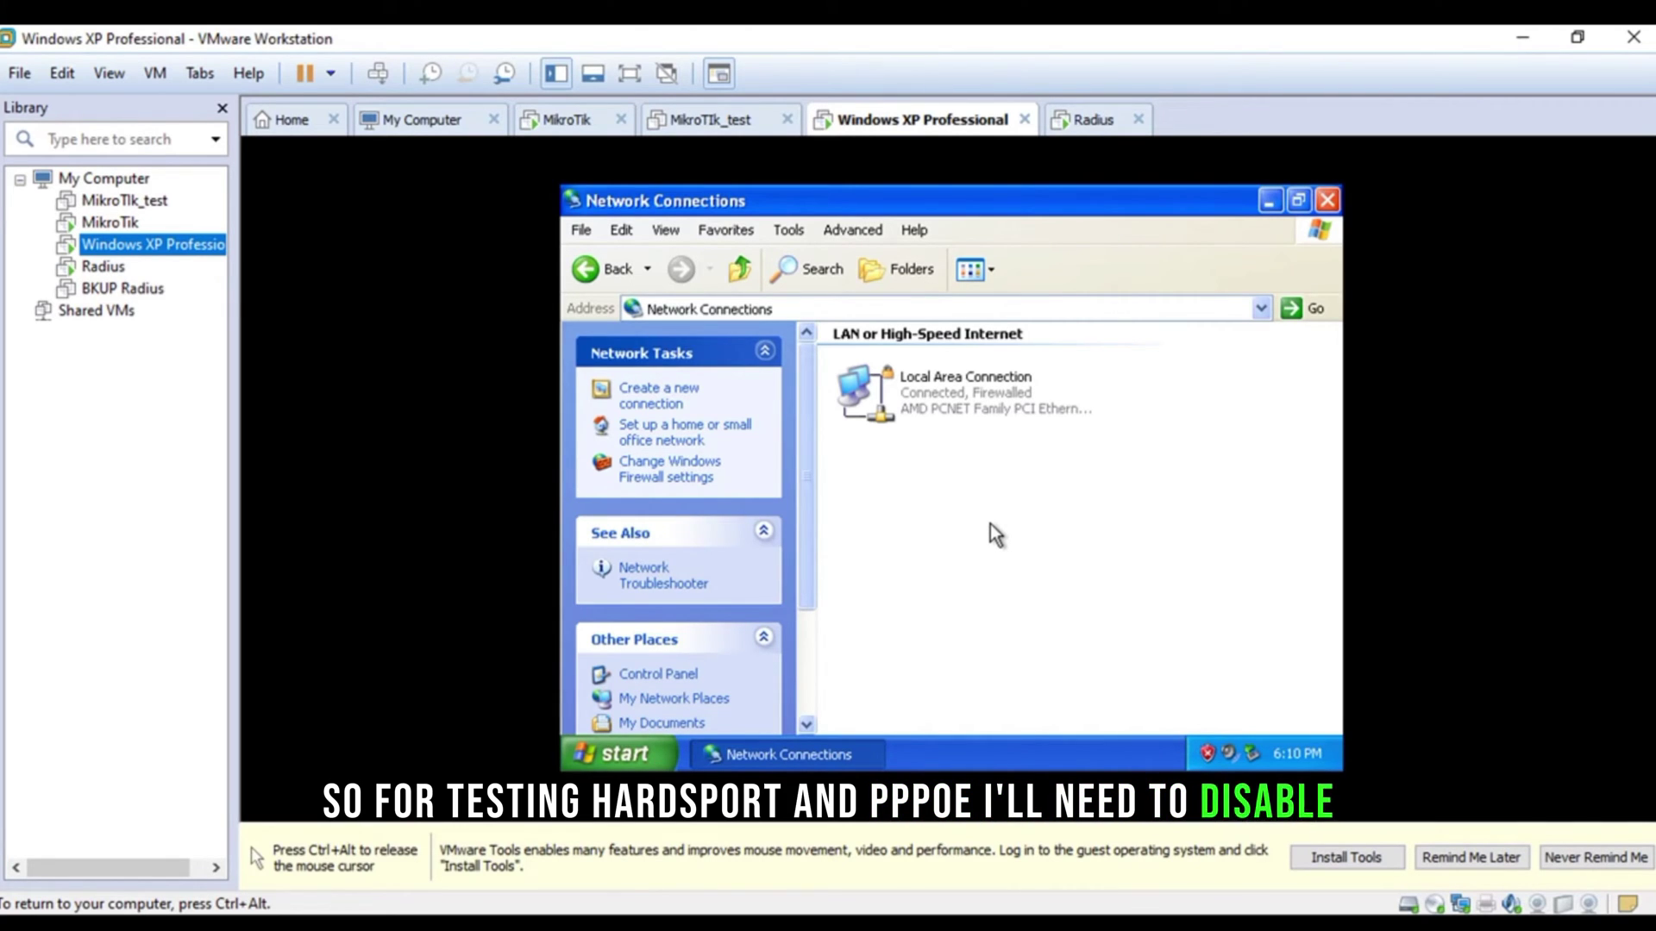
key(ctrl+alt)
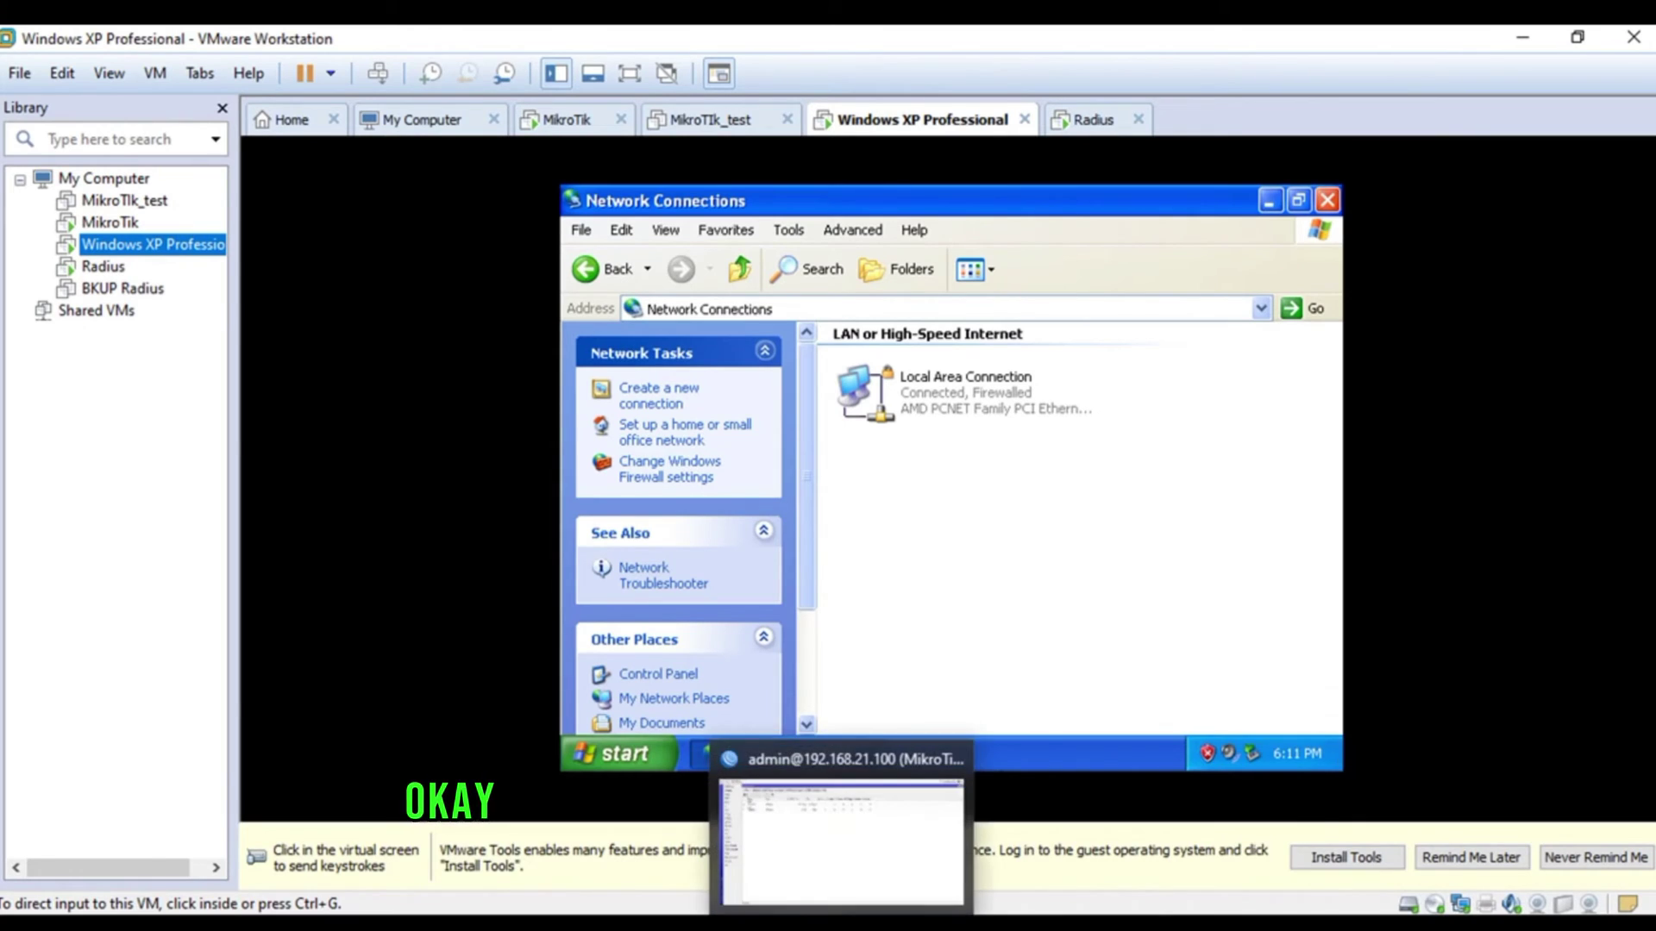
- In WinBox, disable the dhcp1 server on ether2 under IP > DHCP Server and close the list
mouse_move(842, 923)
click(841, 854)
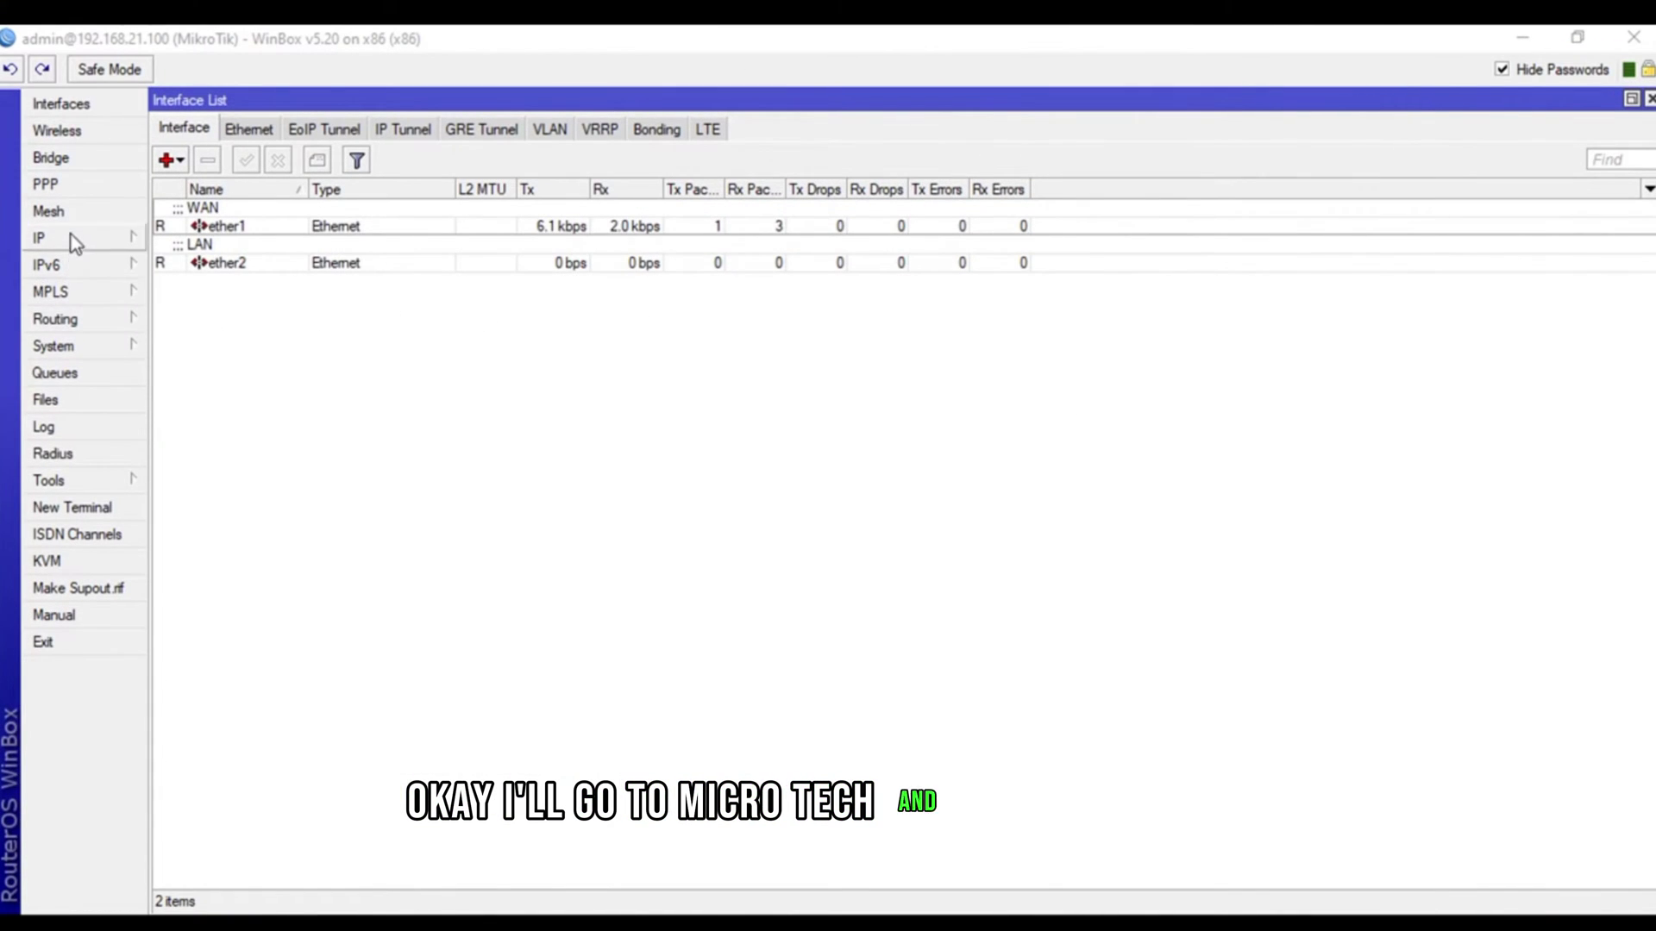
click(61, 238)
click(198, 375)
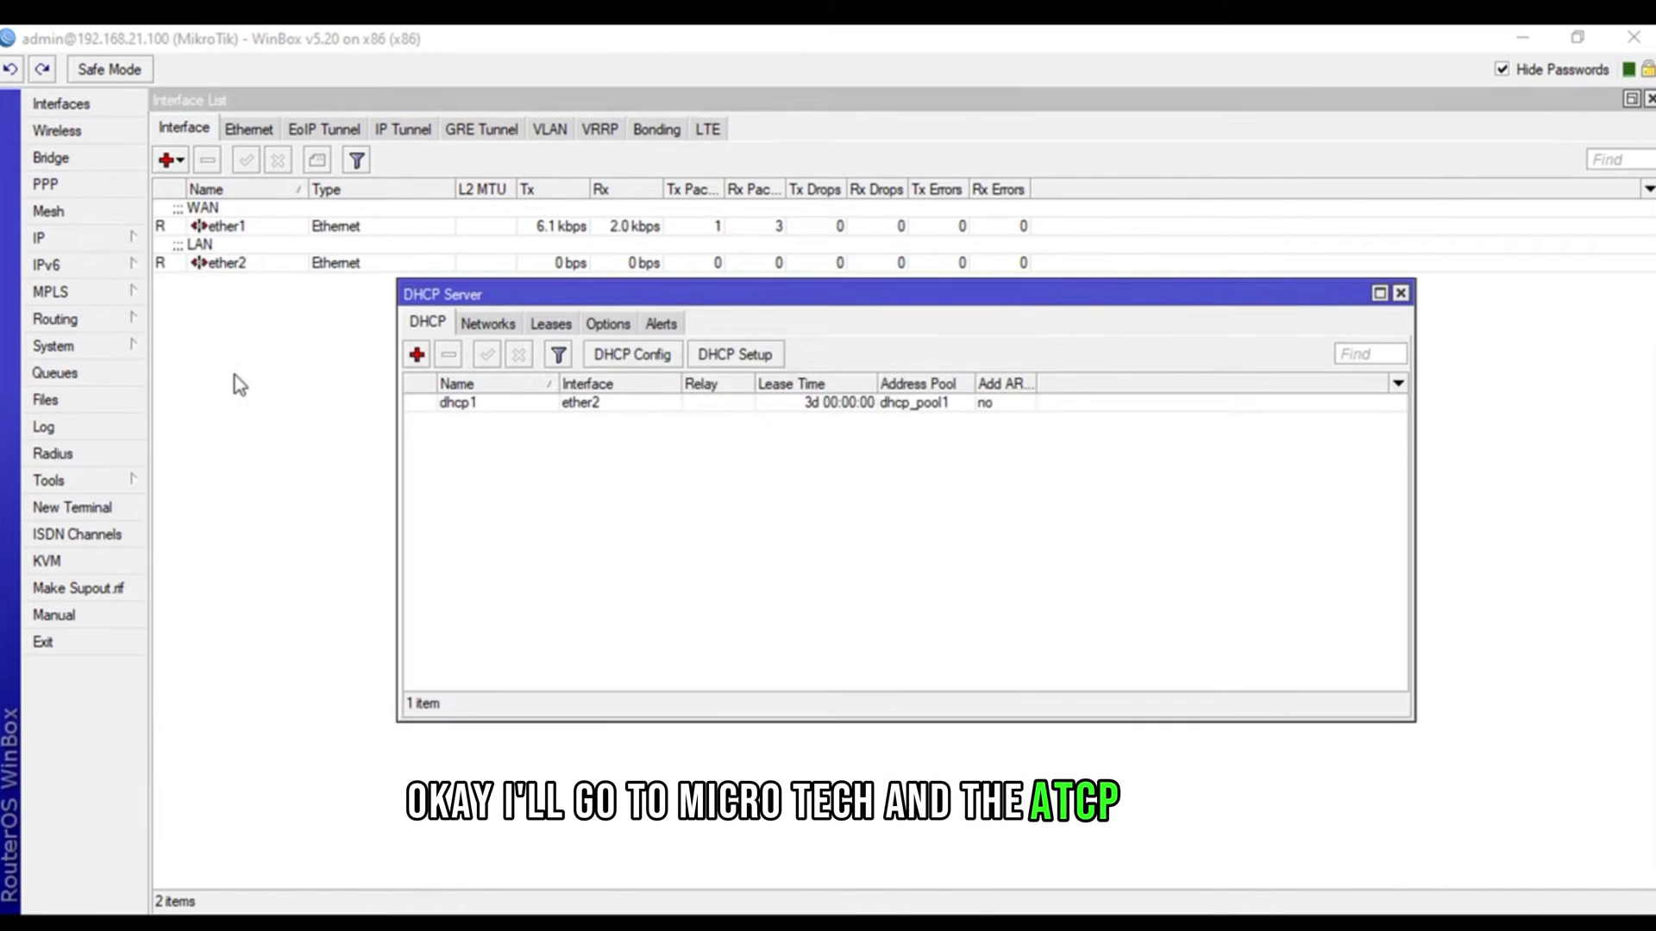
click(461, 403)
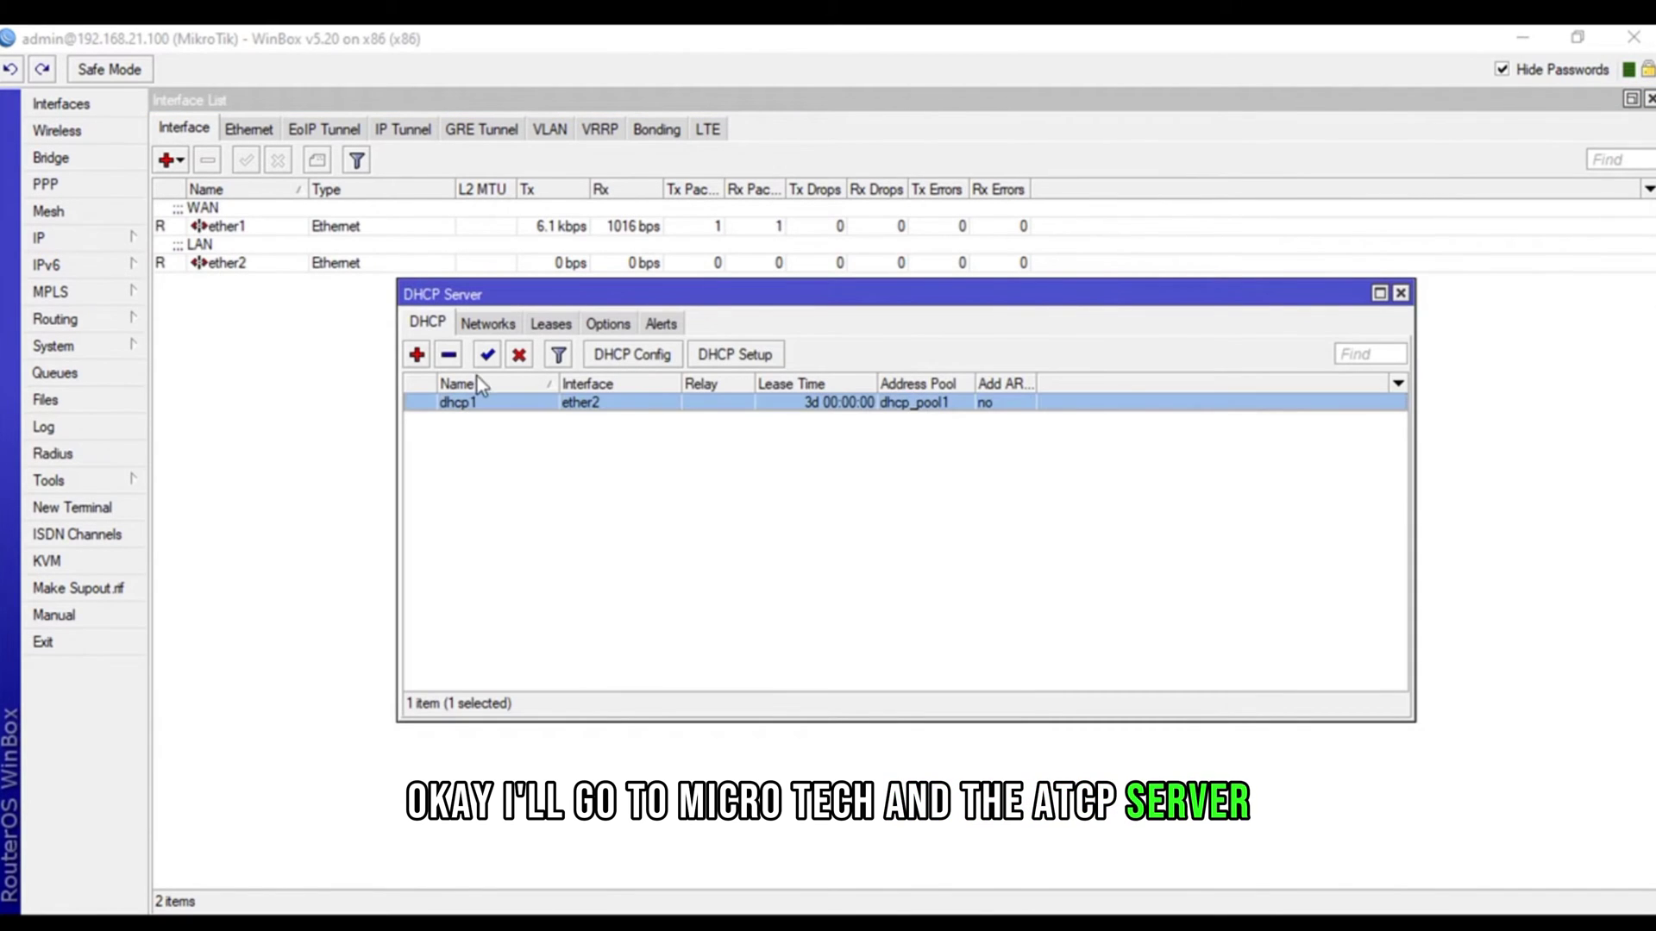
click(520, 356)
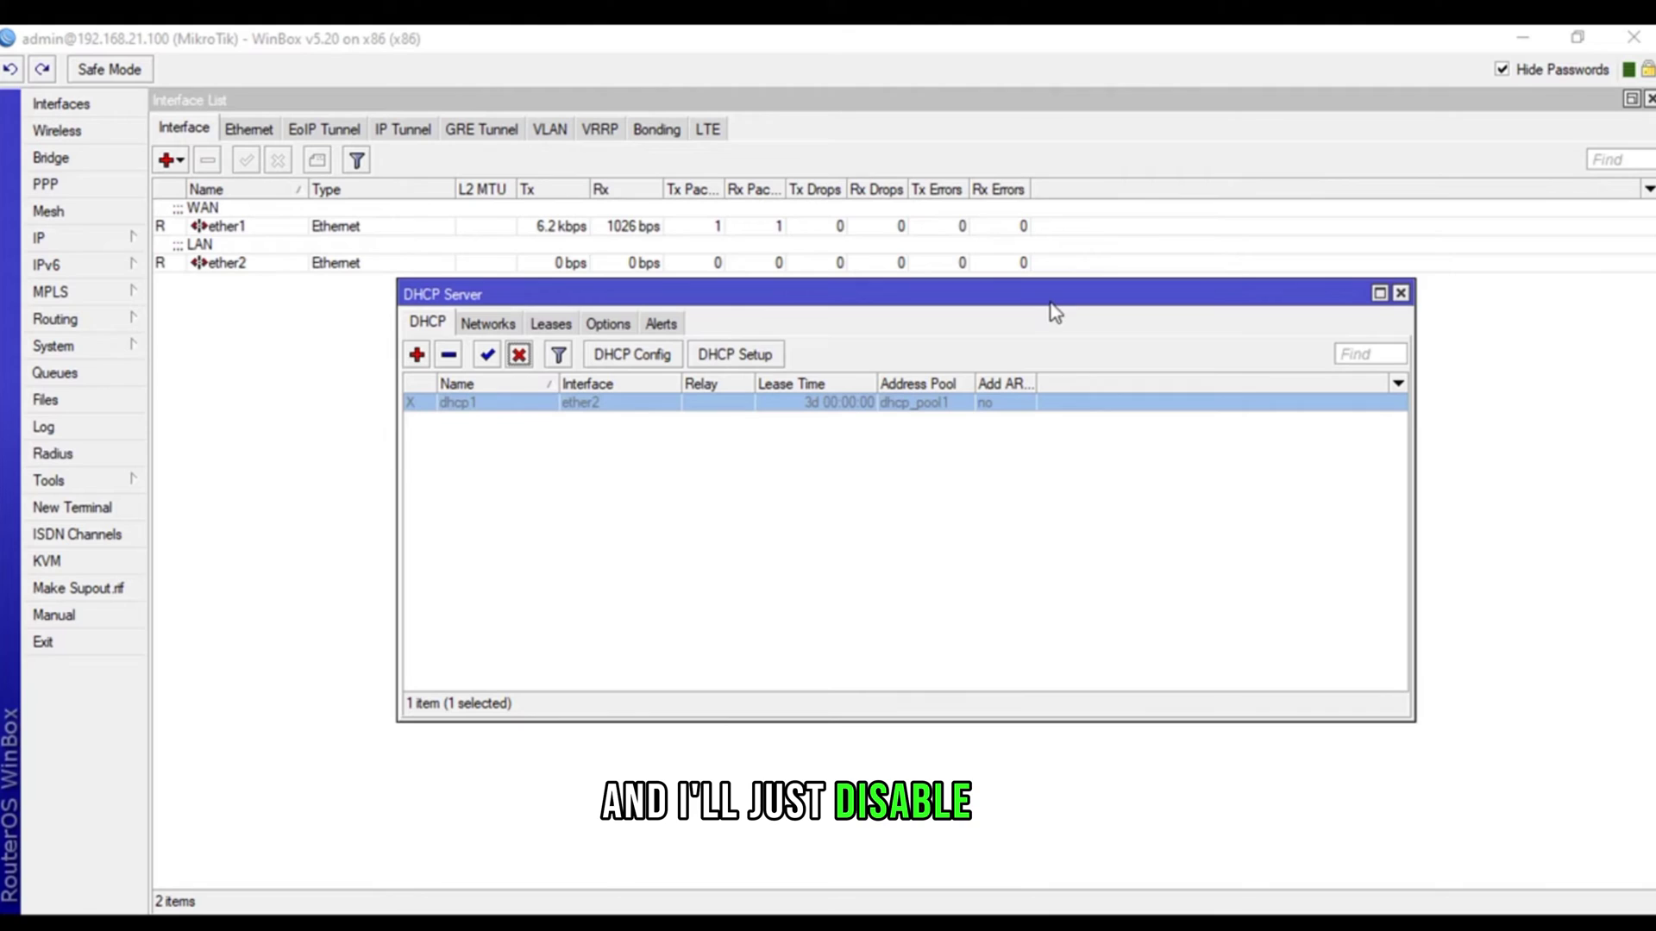
click(1401, 295)
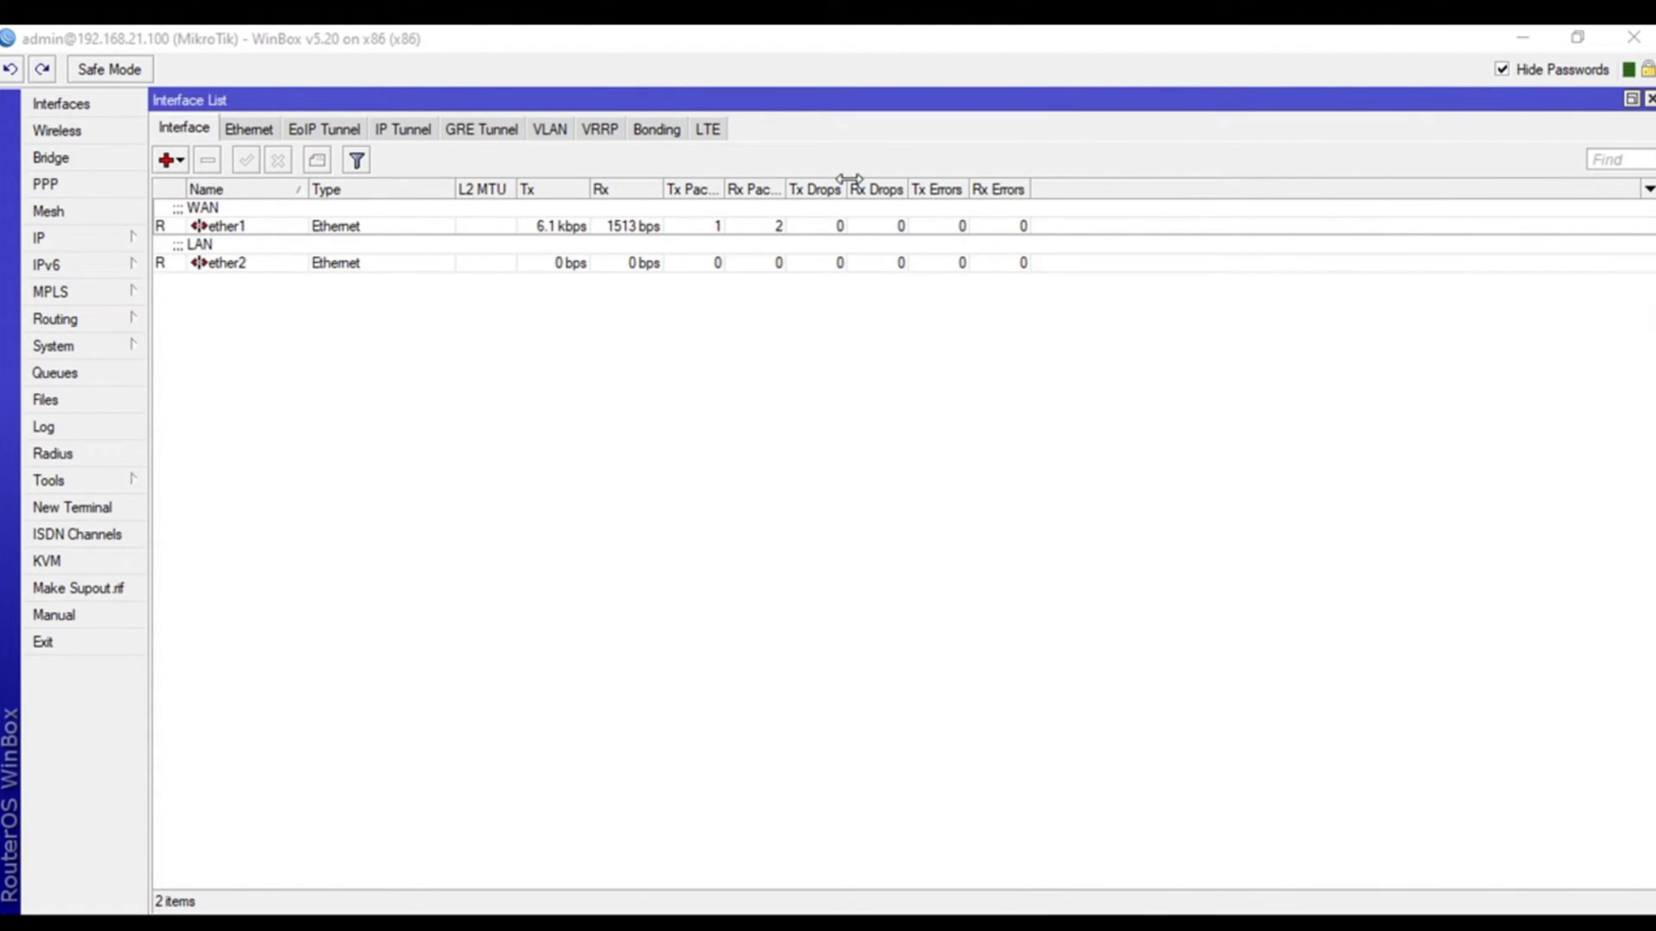
- Back in the XP guest, disable the Local Area Connection from its context menu
click(1530, 36)
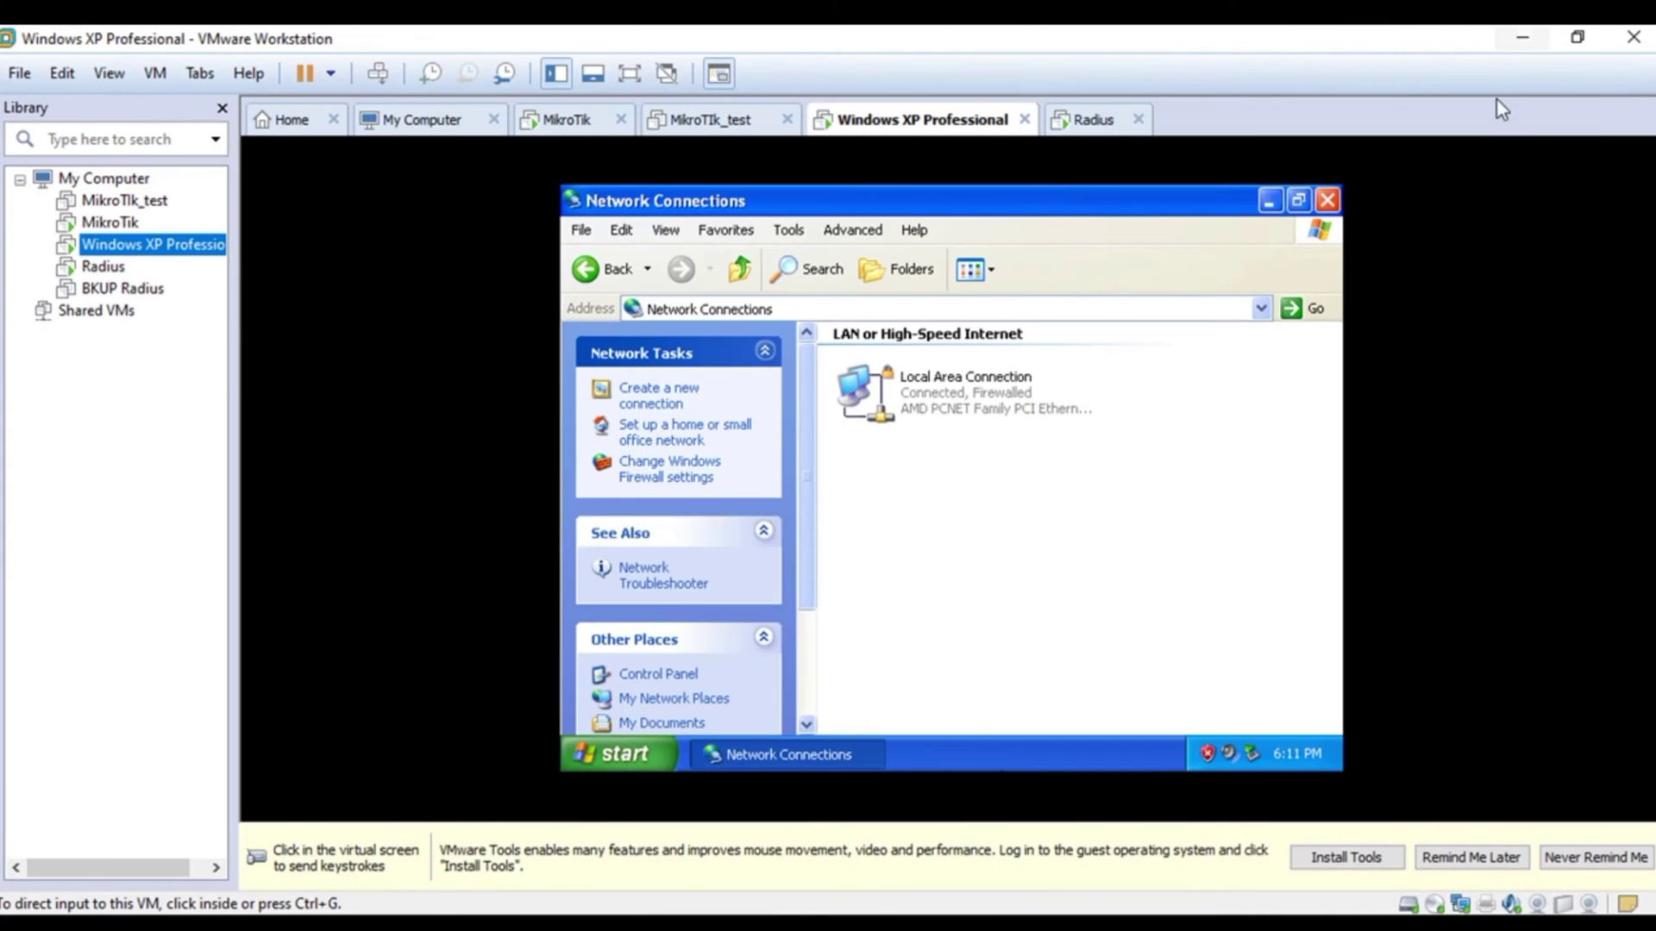
click(863, 396)
right_click(866, 391)
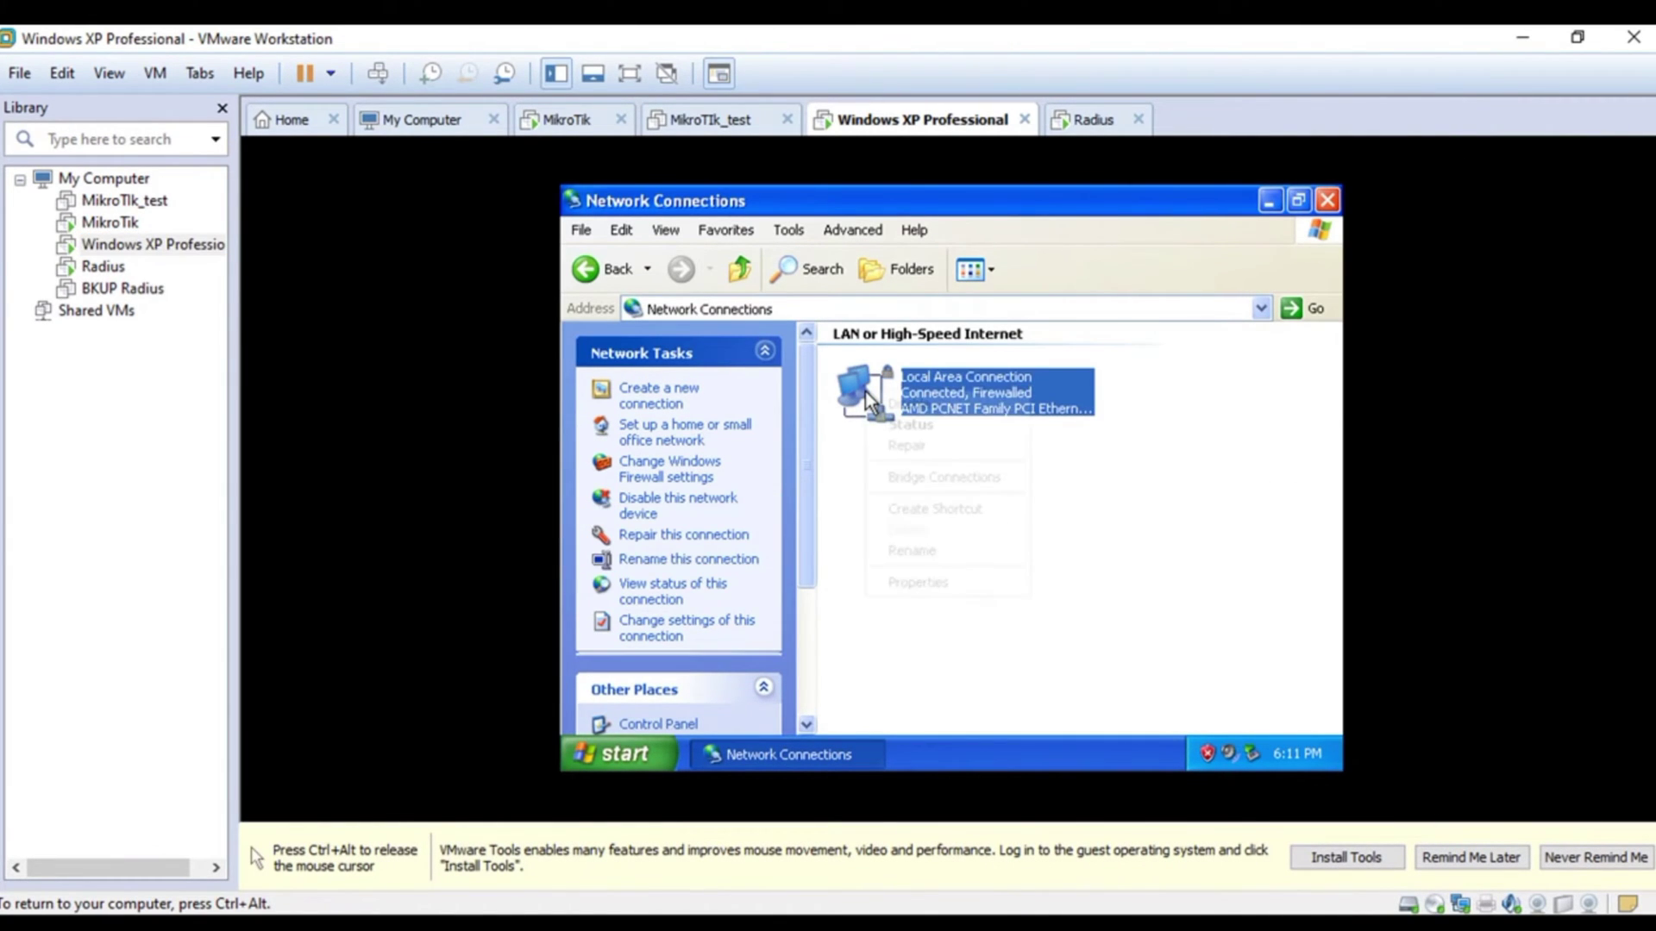
click(908, 407)
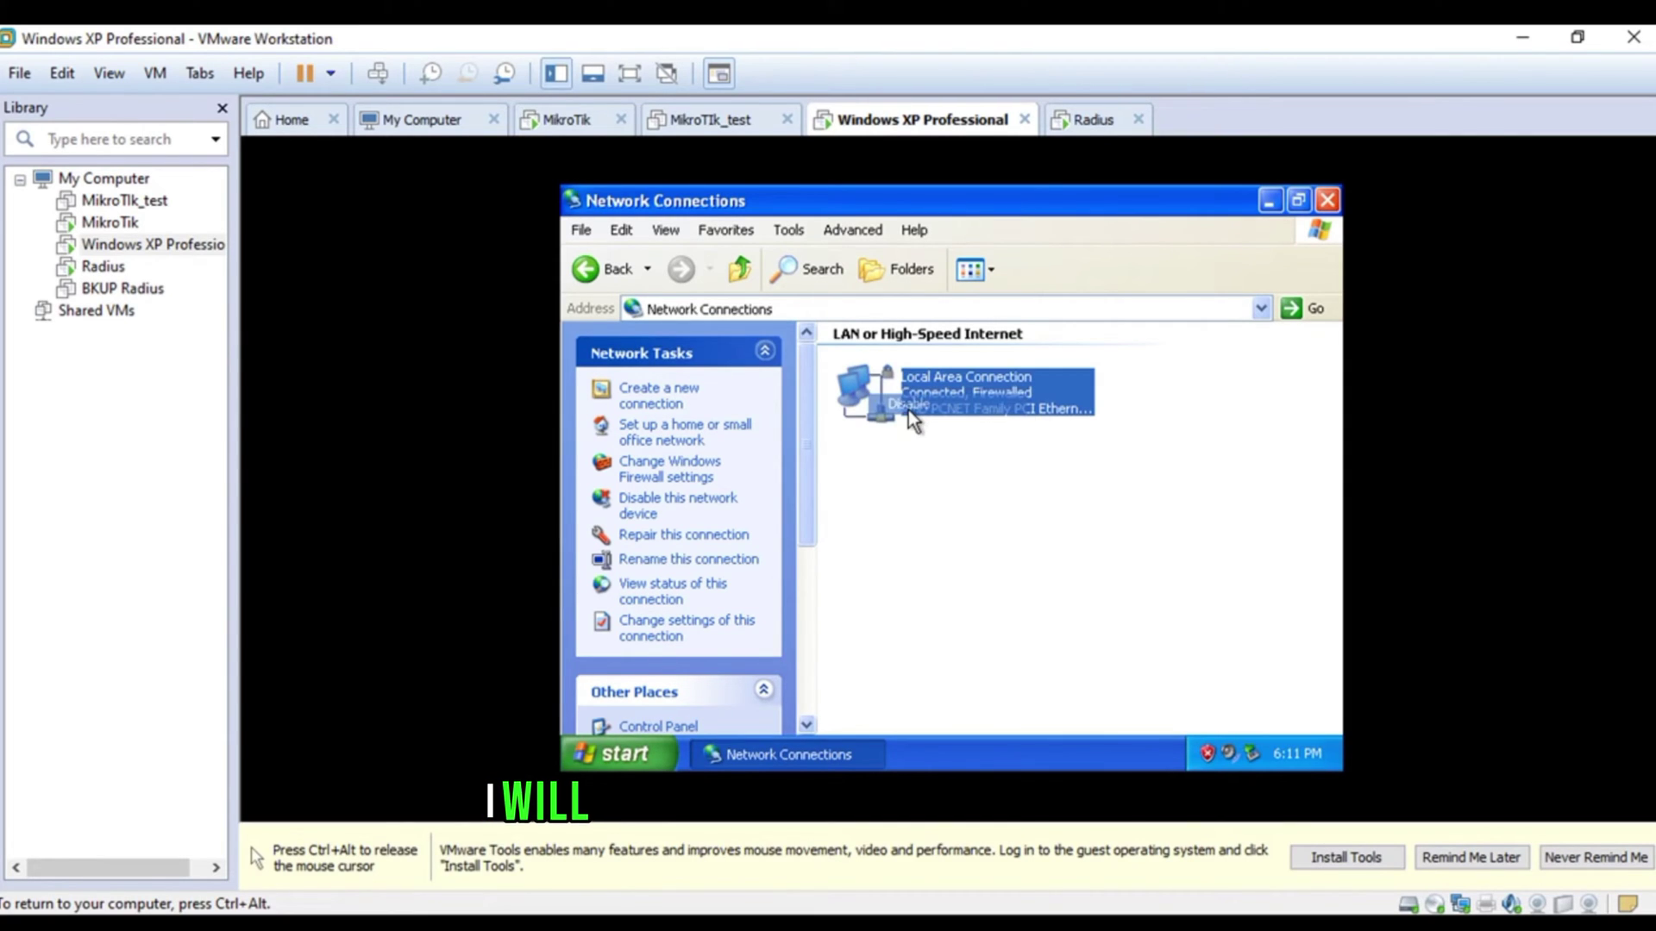
- Launch the New Connection Wizard with Create a new connection
right_click(857, 374)
click(635, 422)
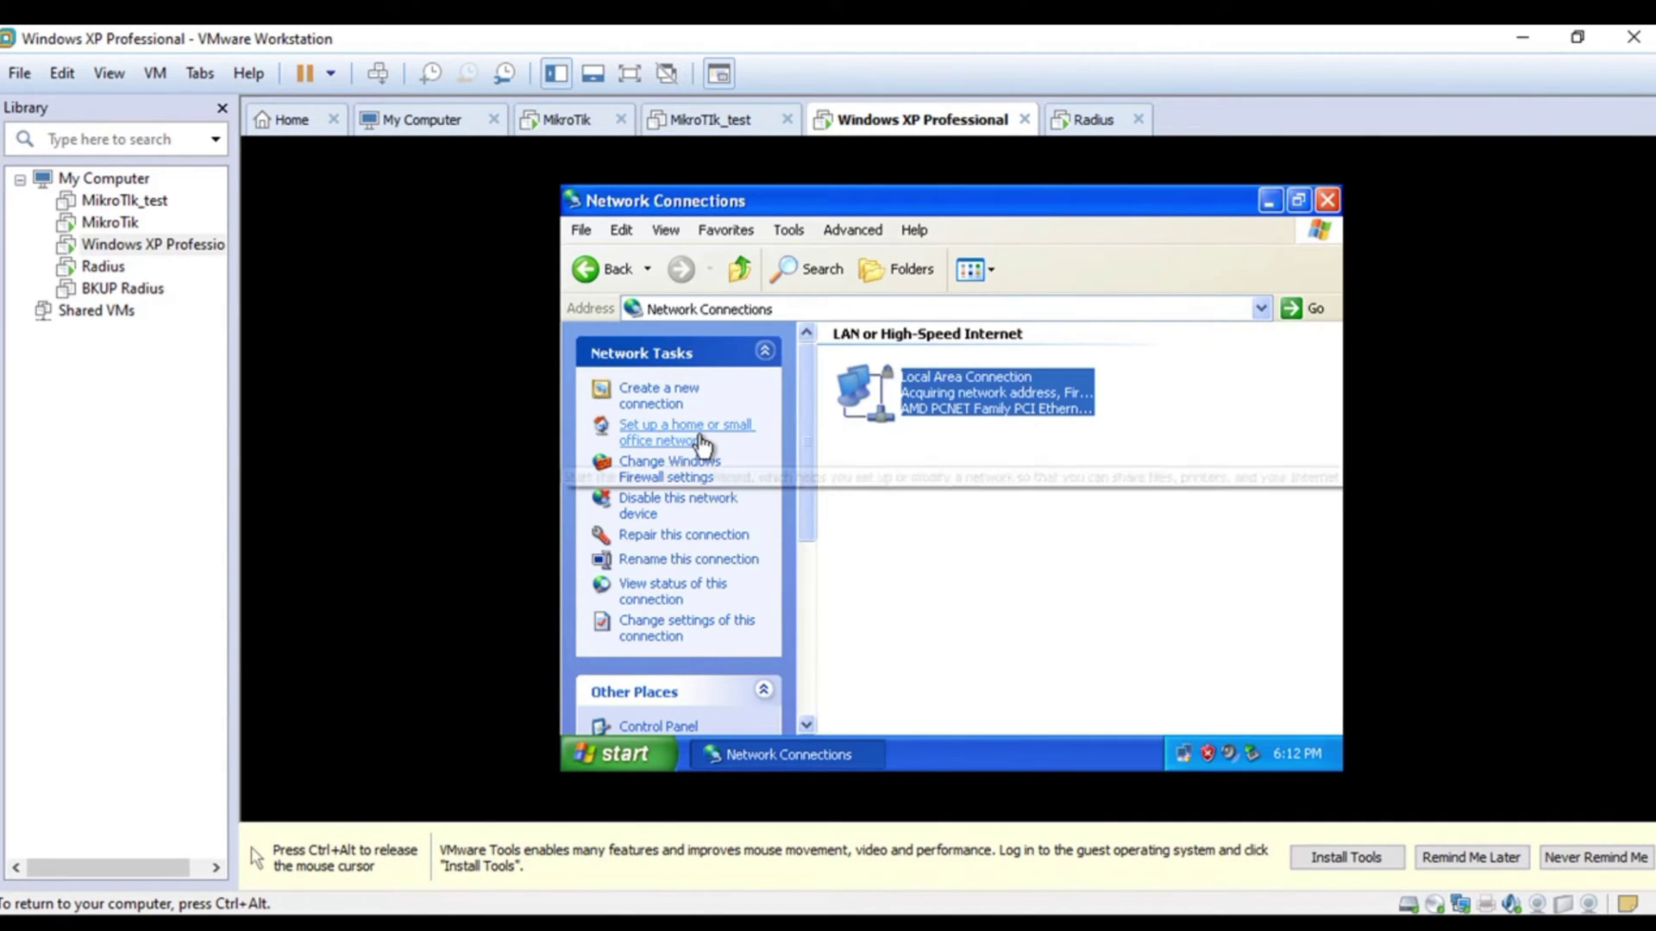
click(668, 394)
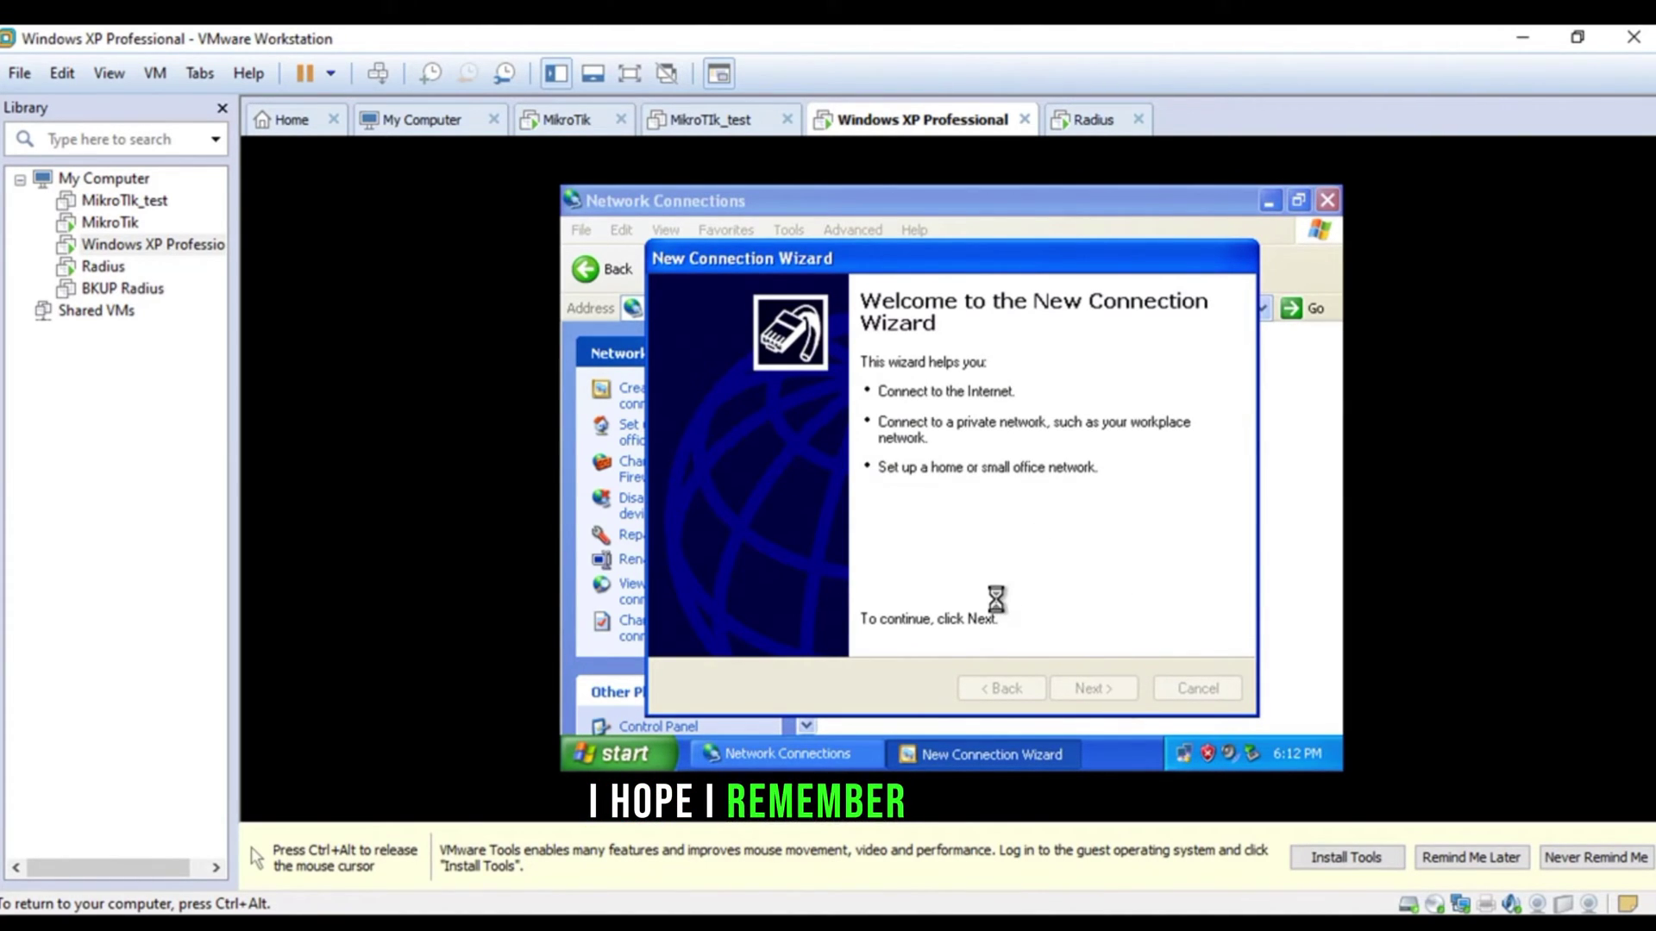
- Choose Connect to the Internet, manual setup, and a broadband connection requiring user name and password
click(1064, 685)
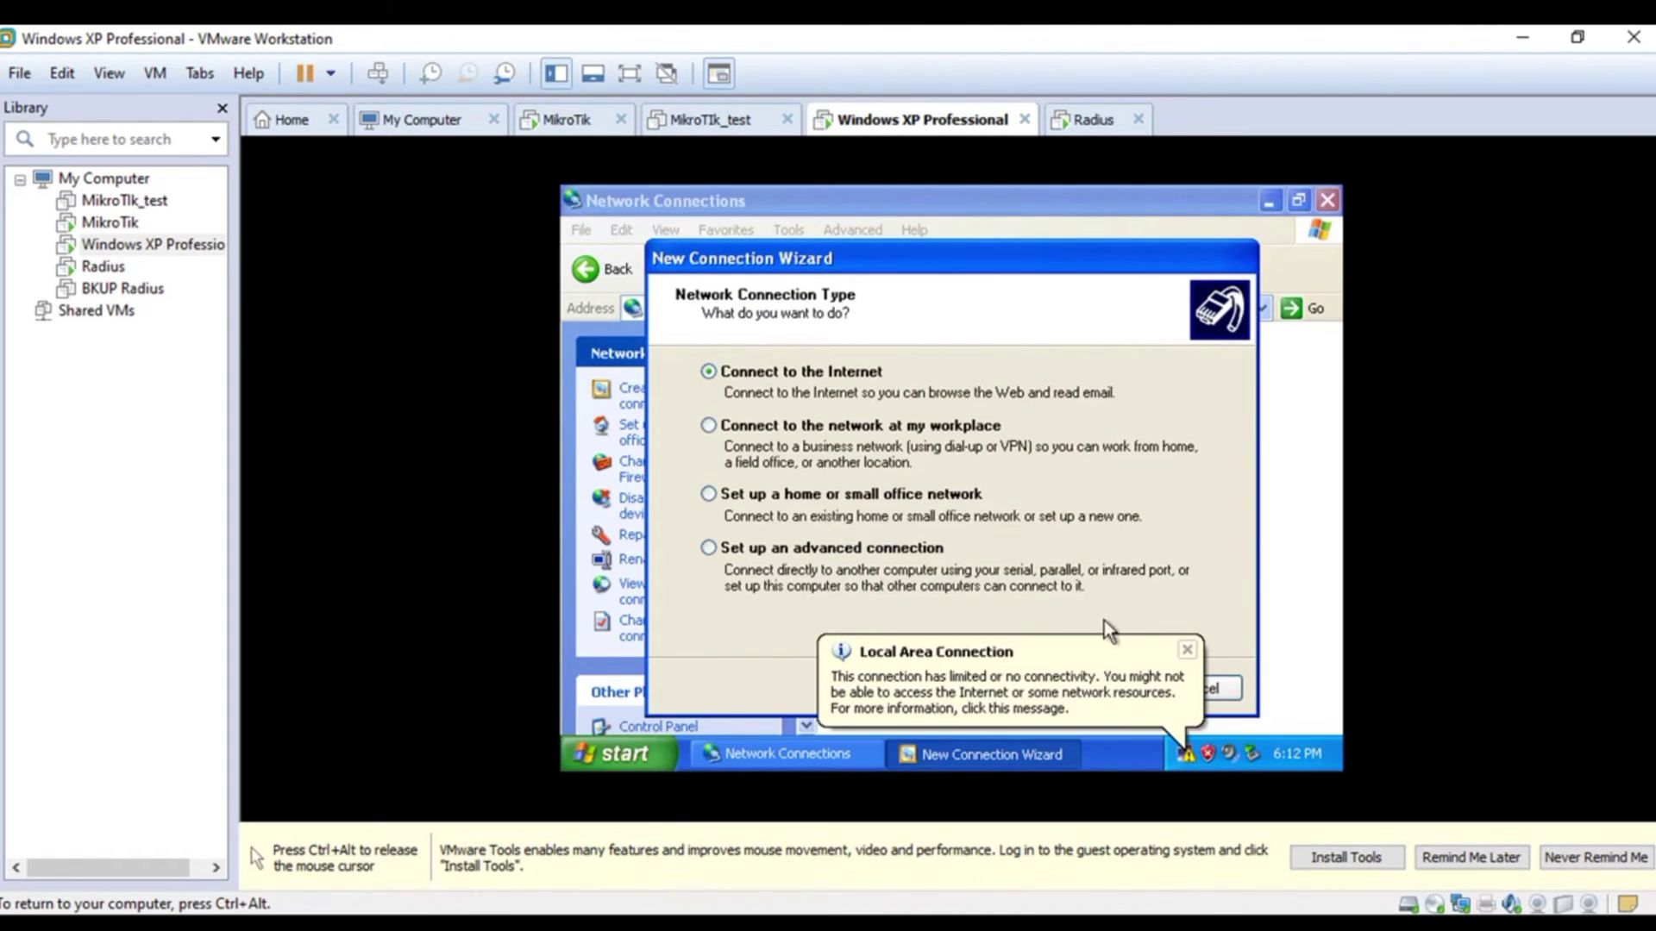
click(1183, 651)
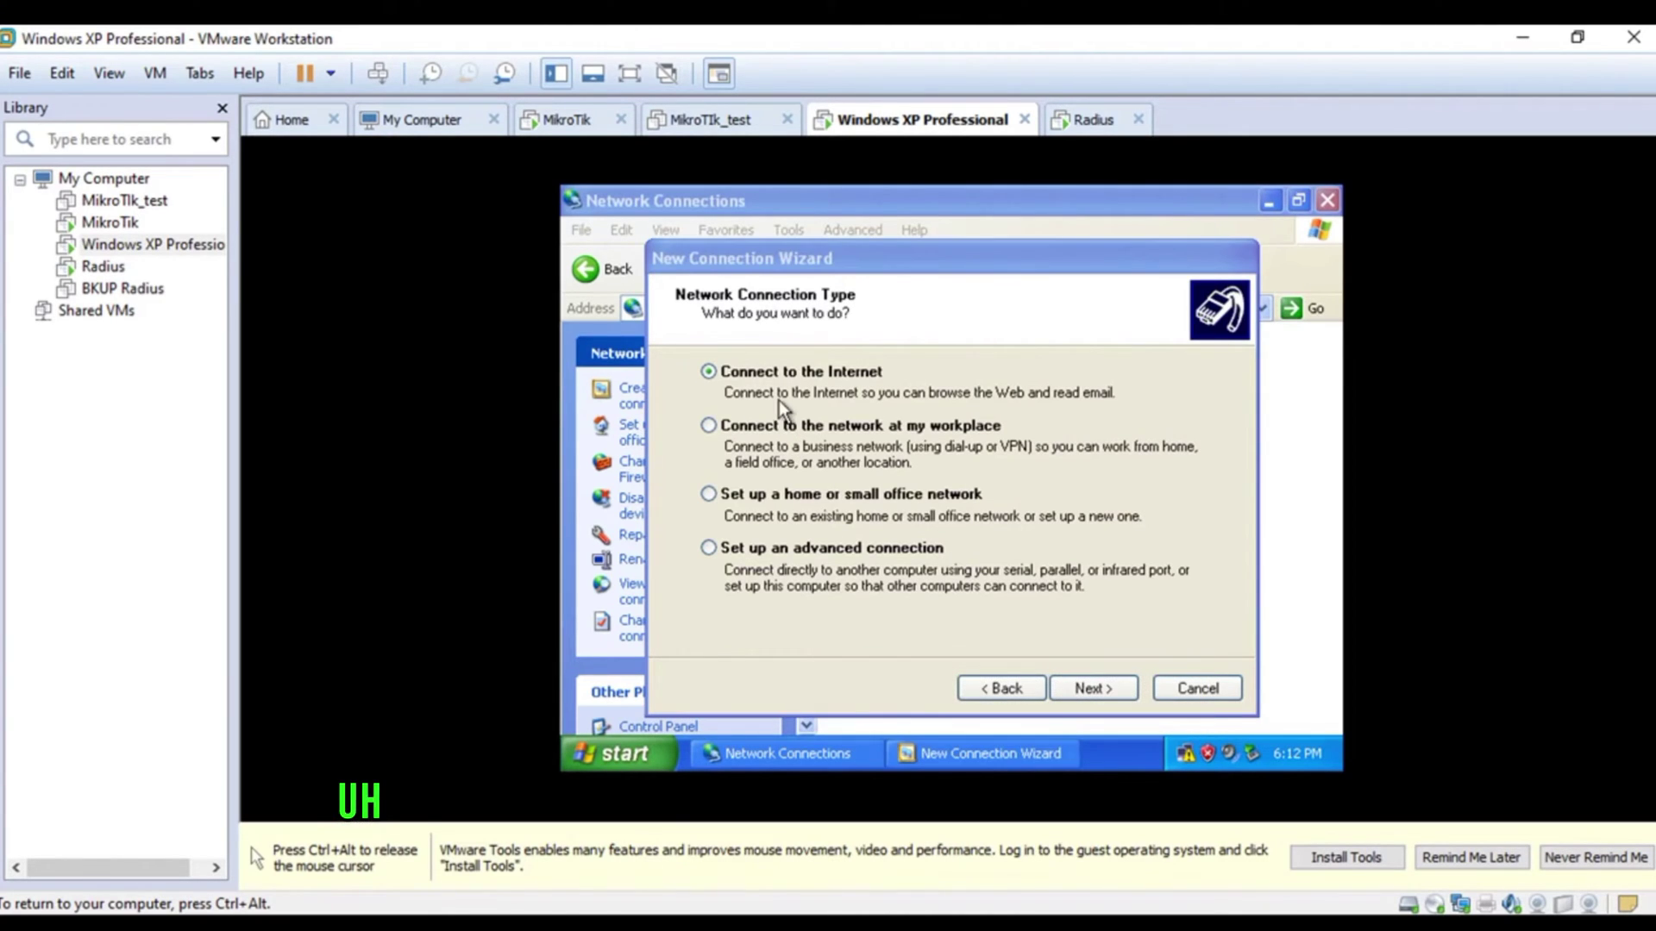
click(1094, 689)
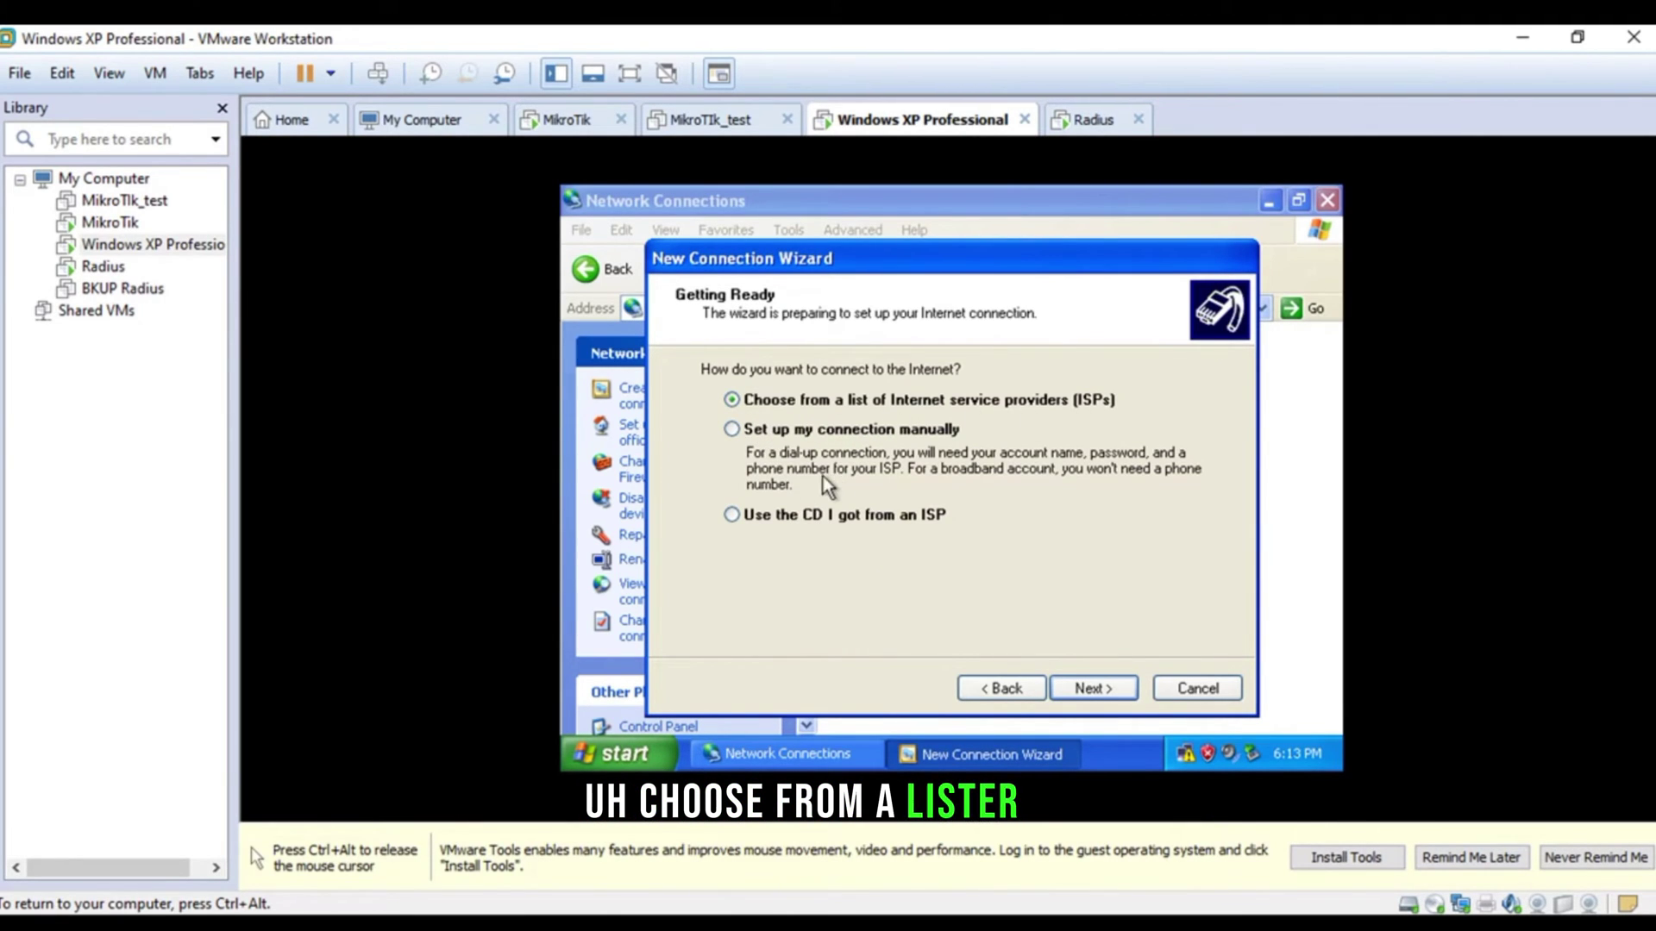
click(793, 434)
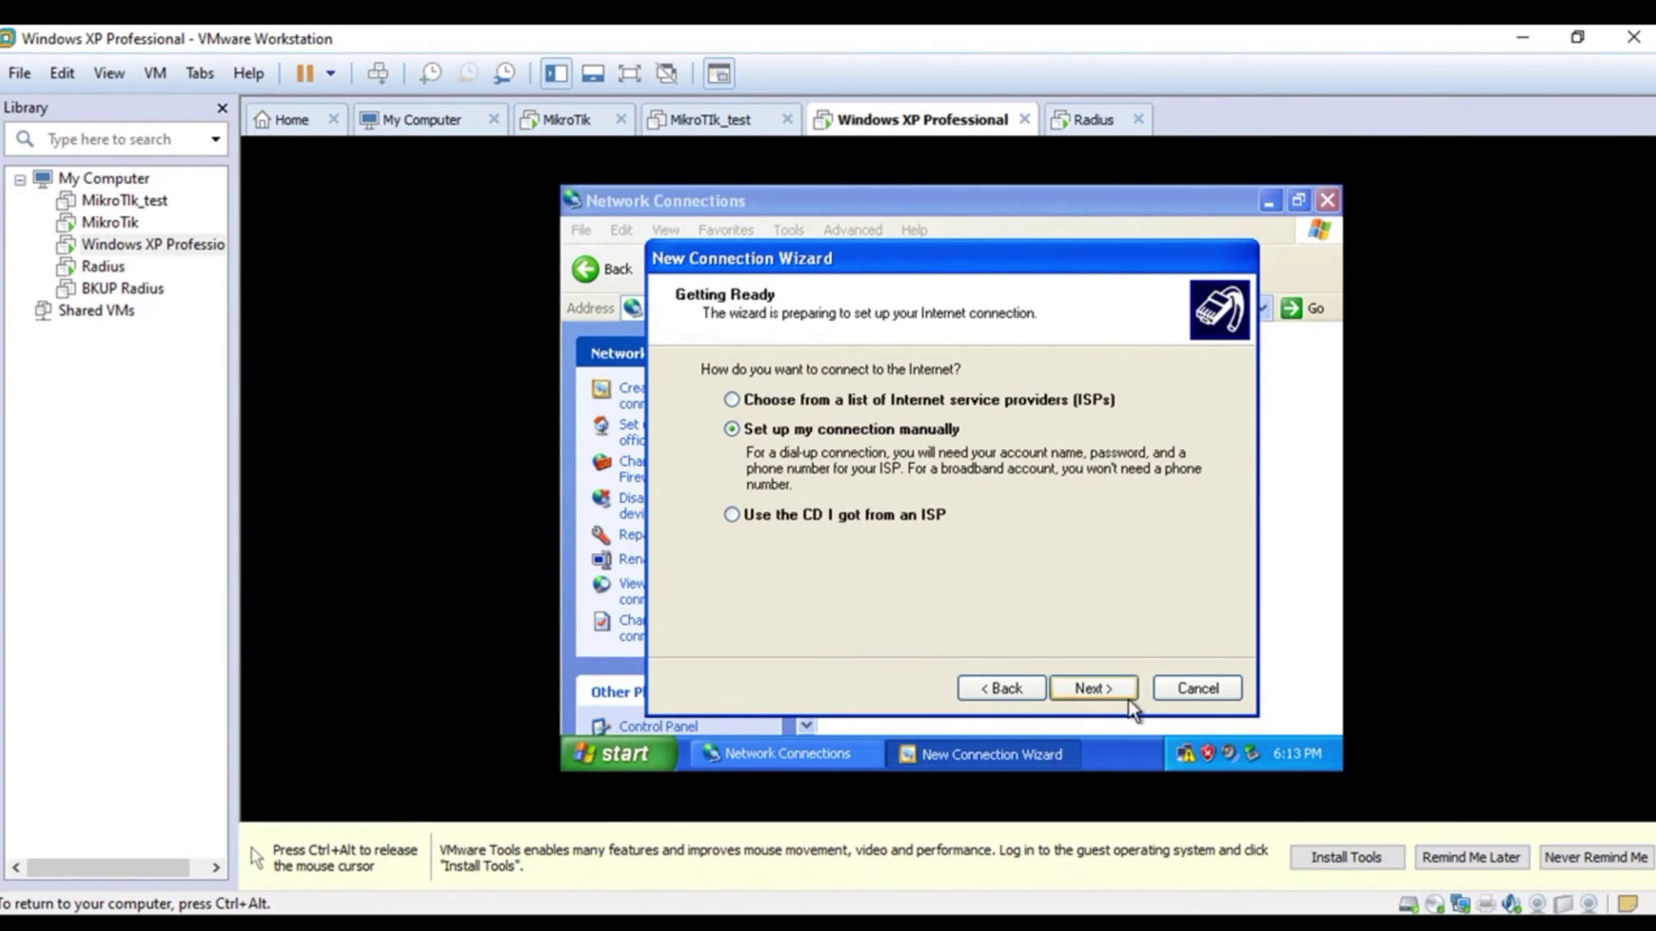
click(1091, 689)
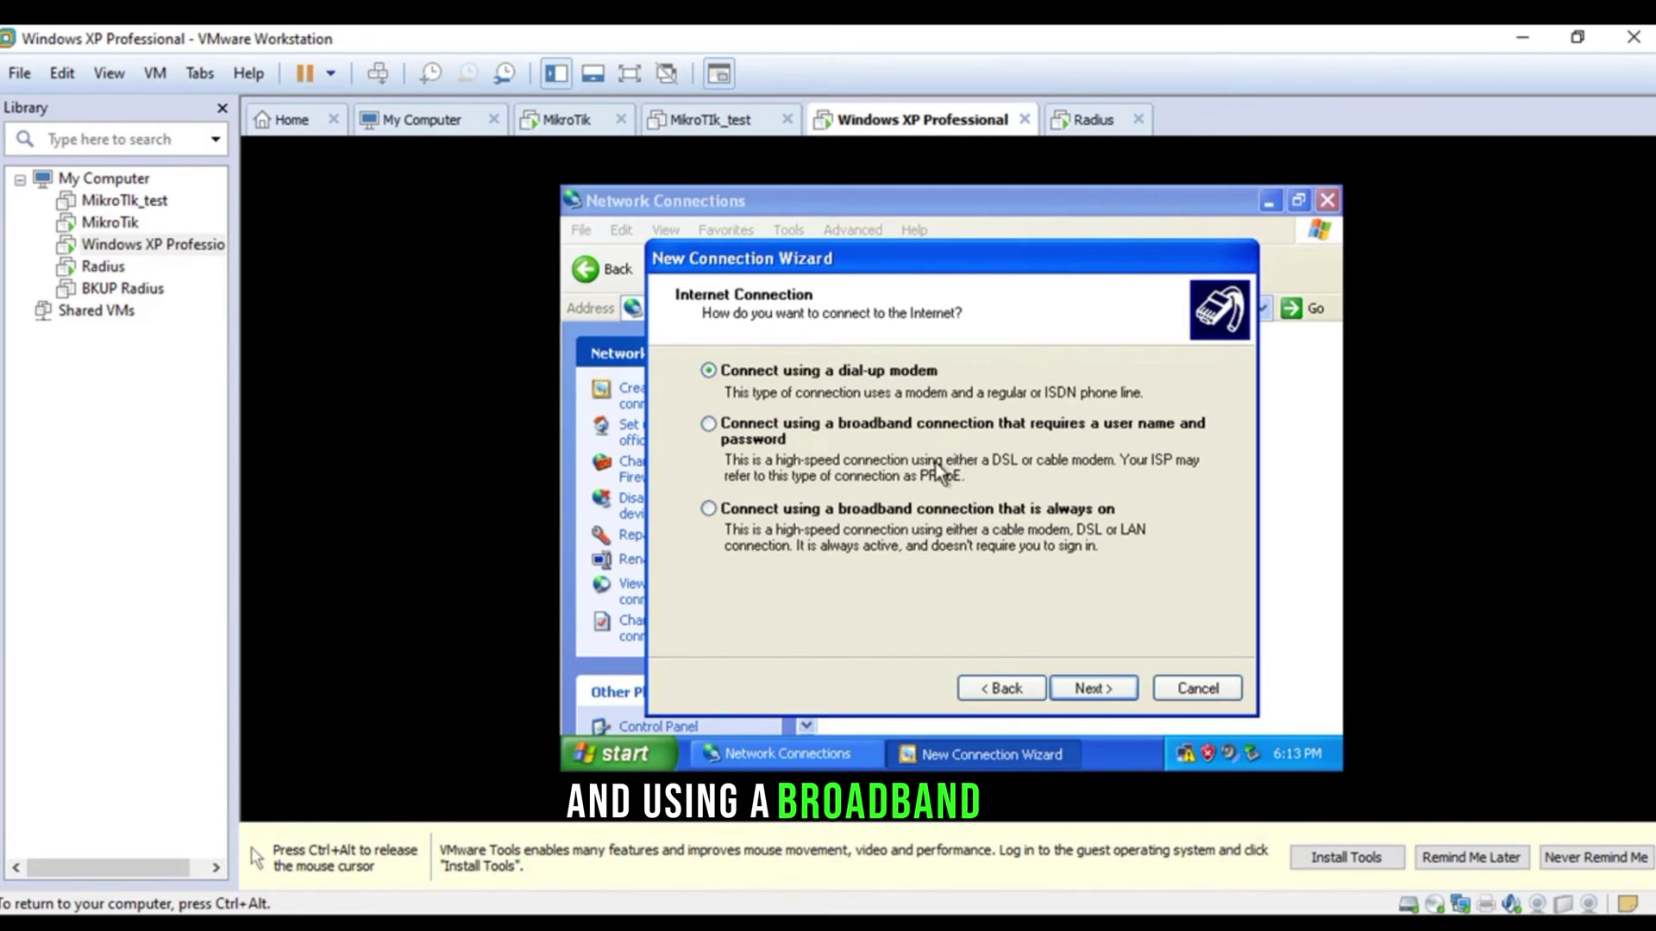
click(752, 434)
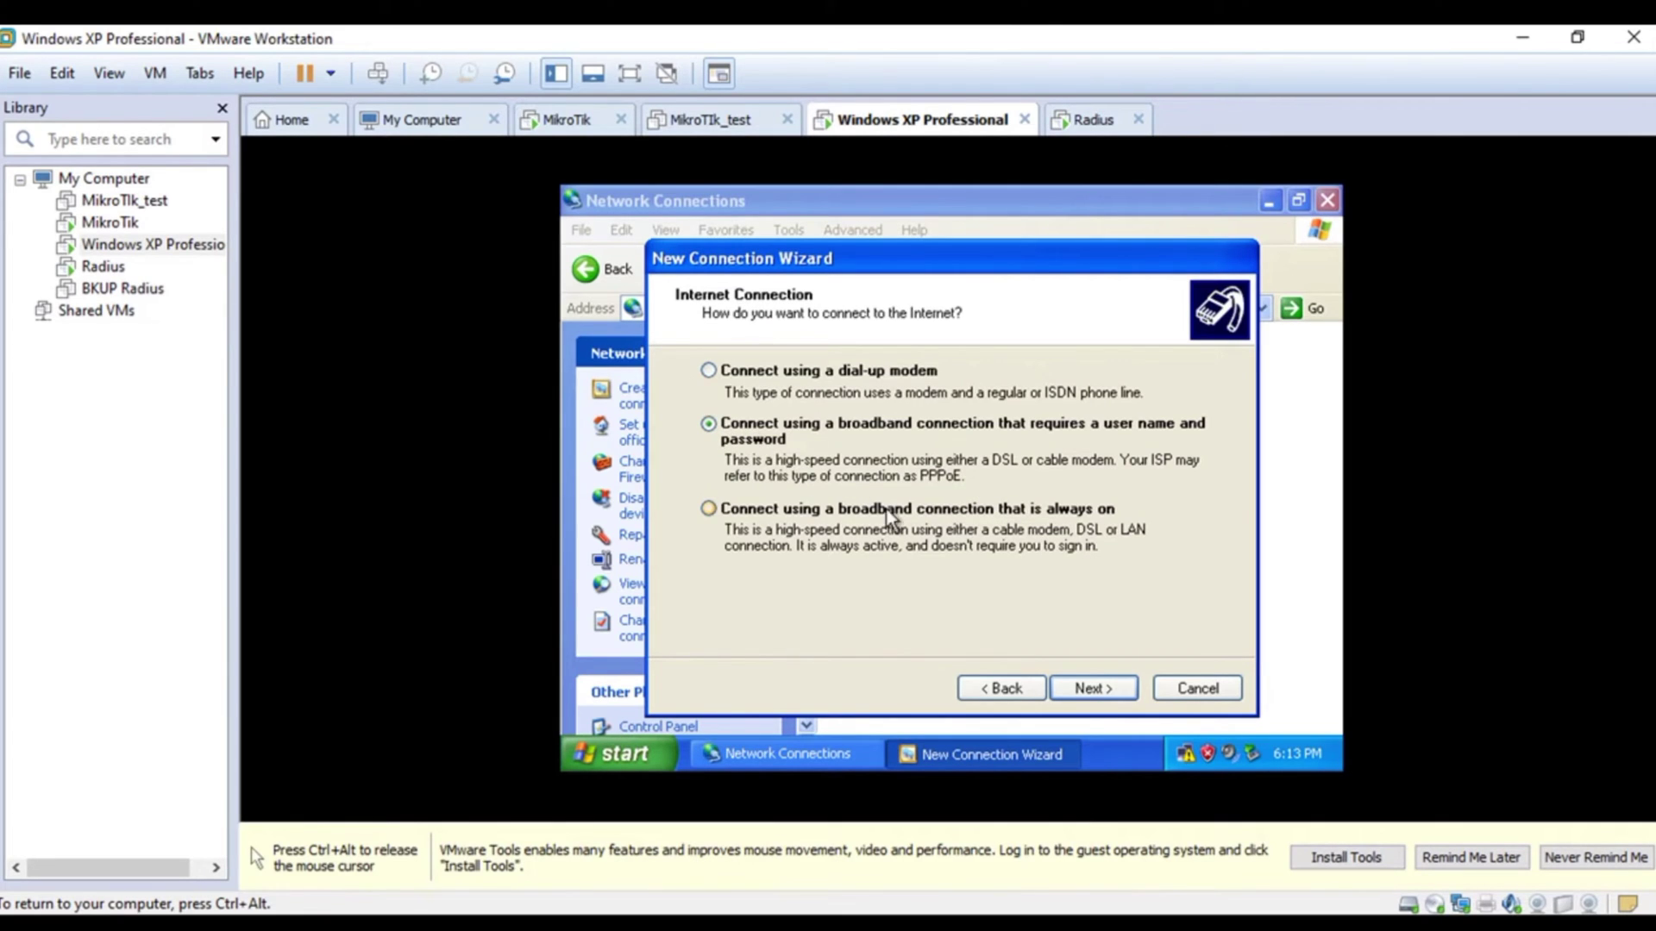
click(1094, 688)
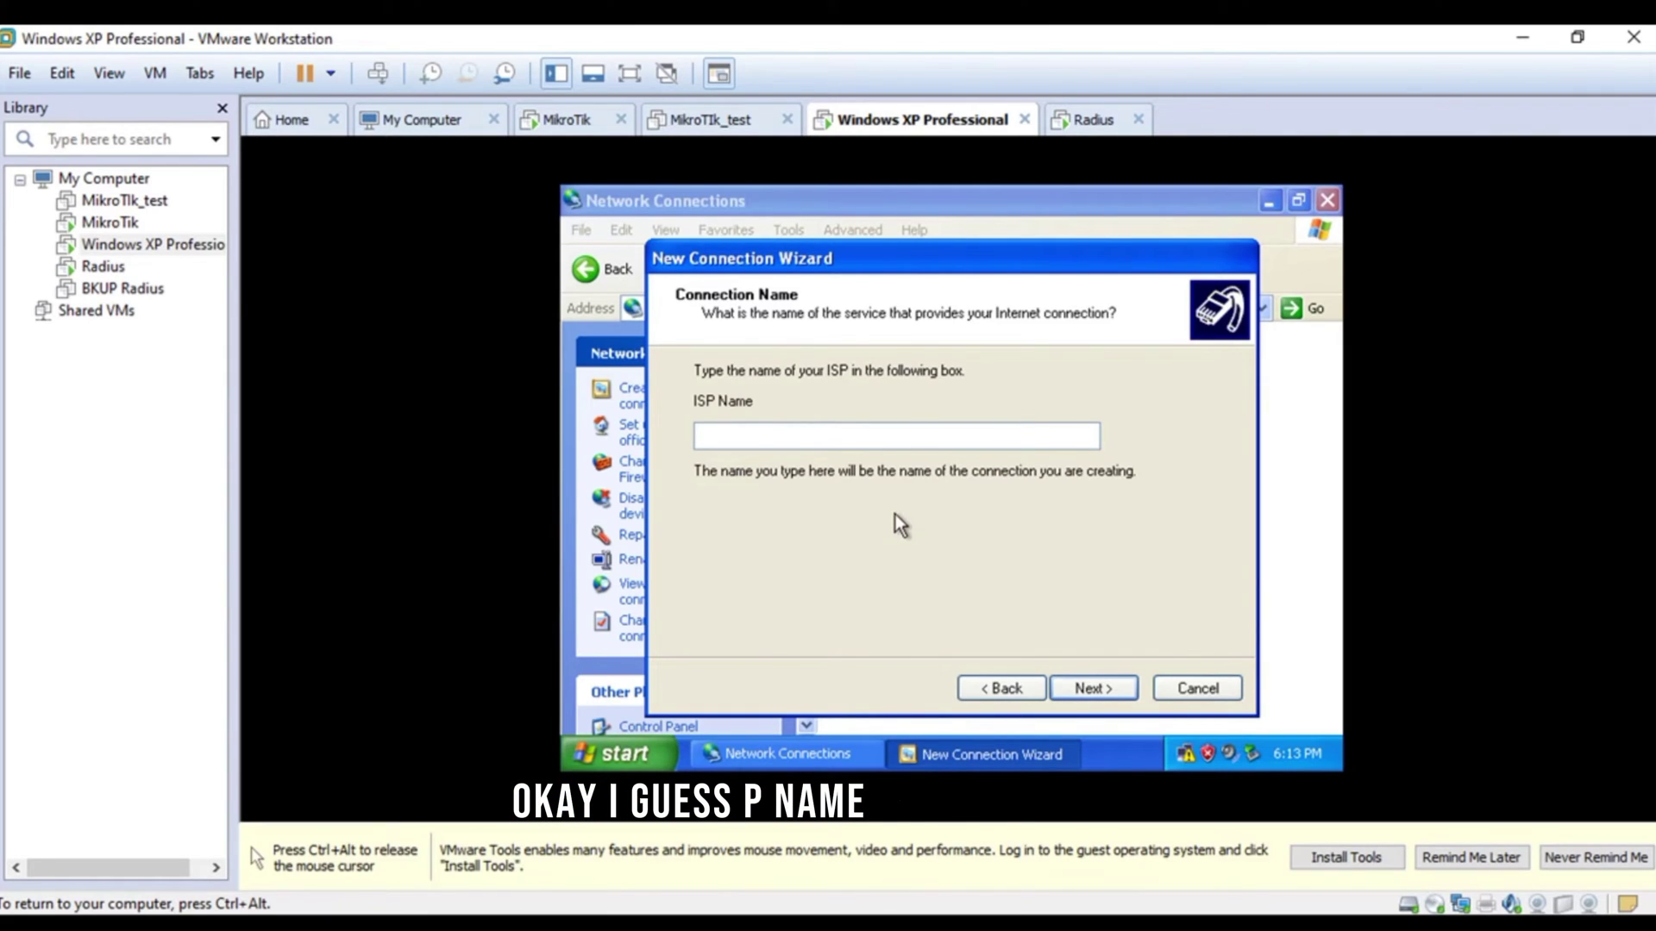
- Enter 'Zonat Solutions' as the ISP name, advance, and release the mouse from the VM
text(Zonal )
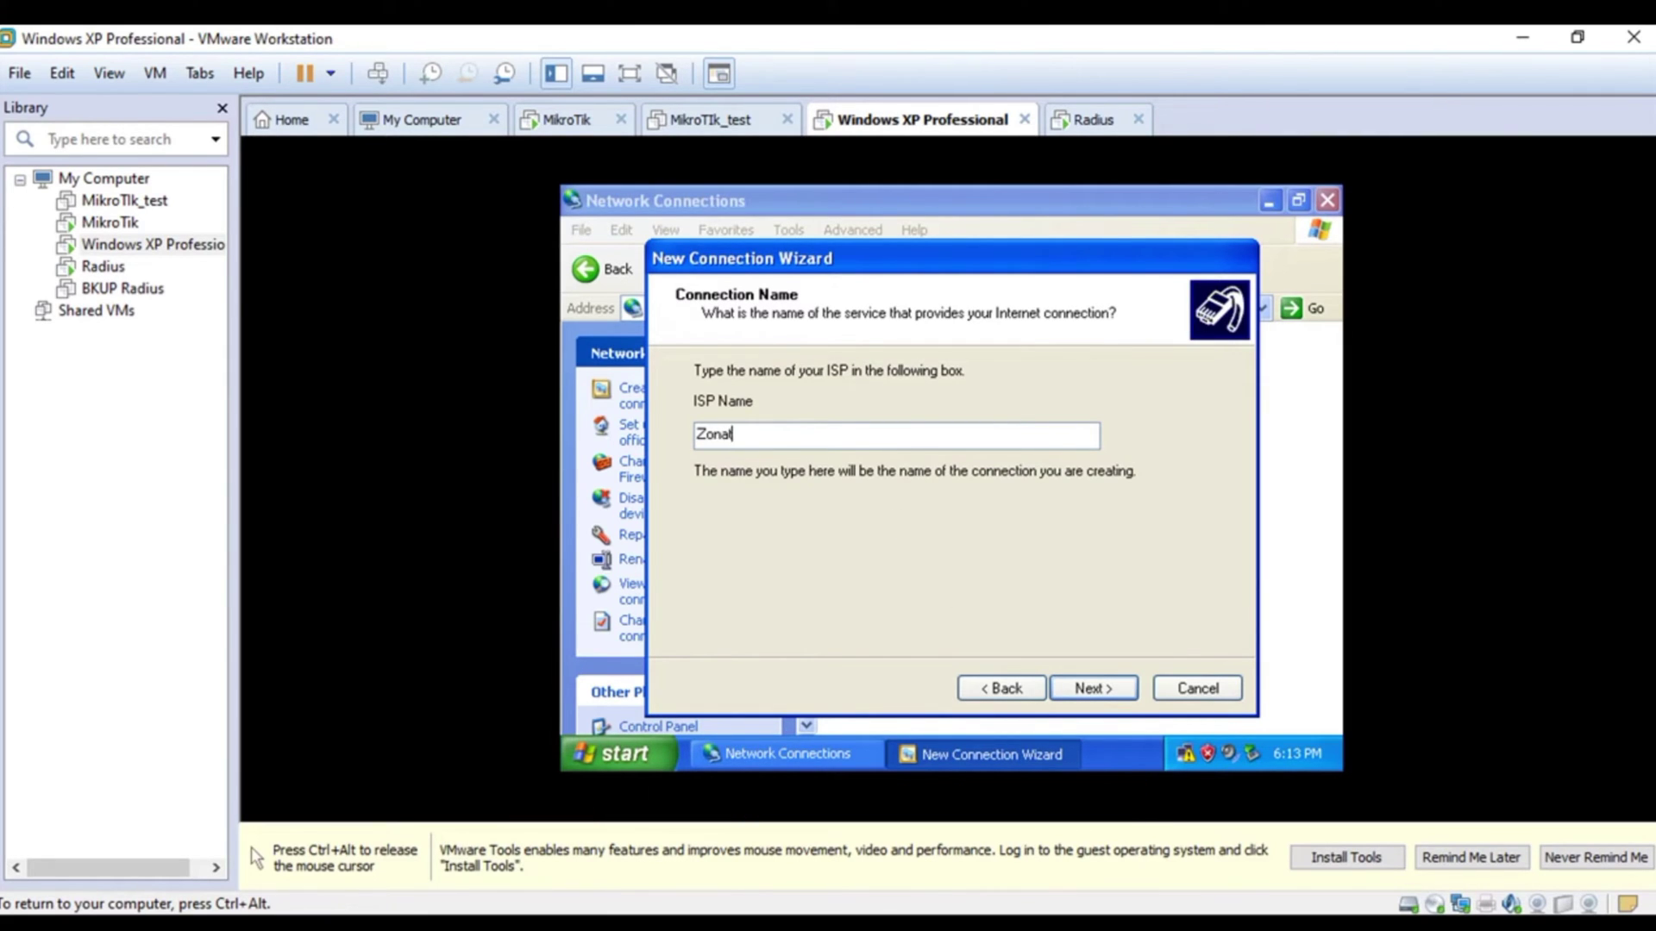
text(SO)
key(BackSpace)
text(o)
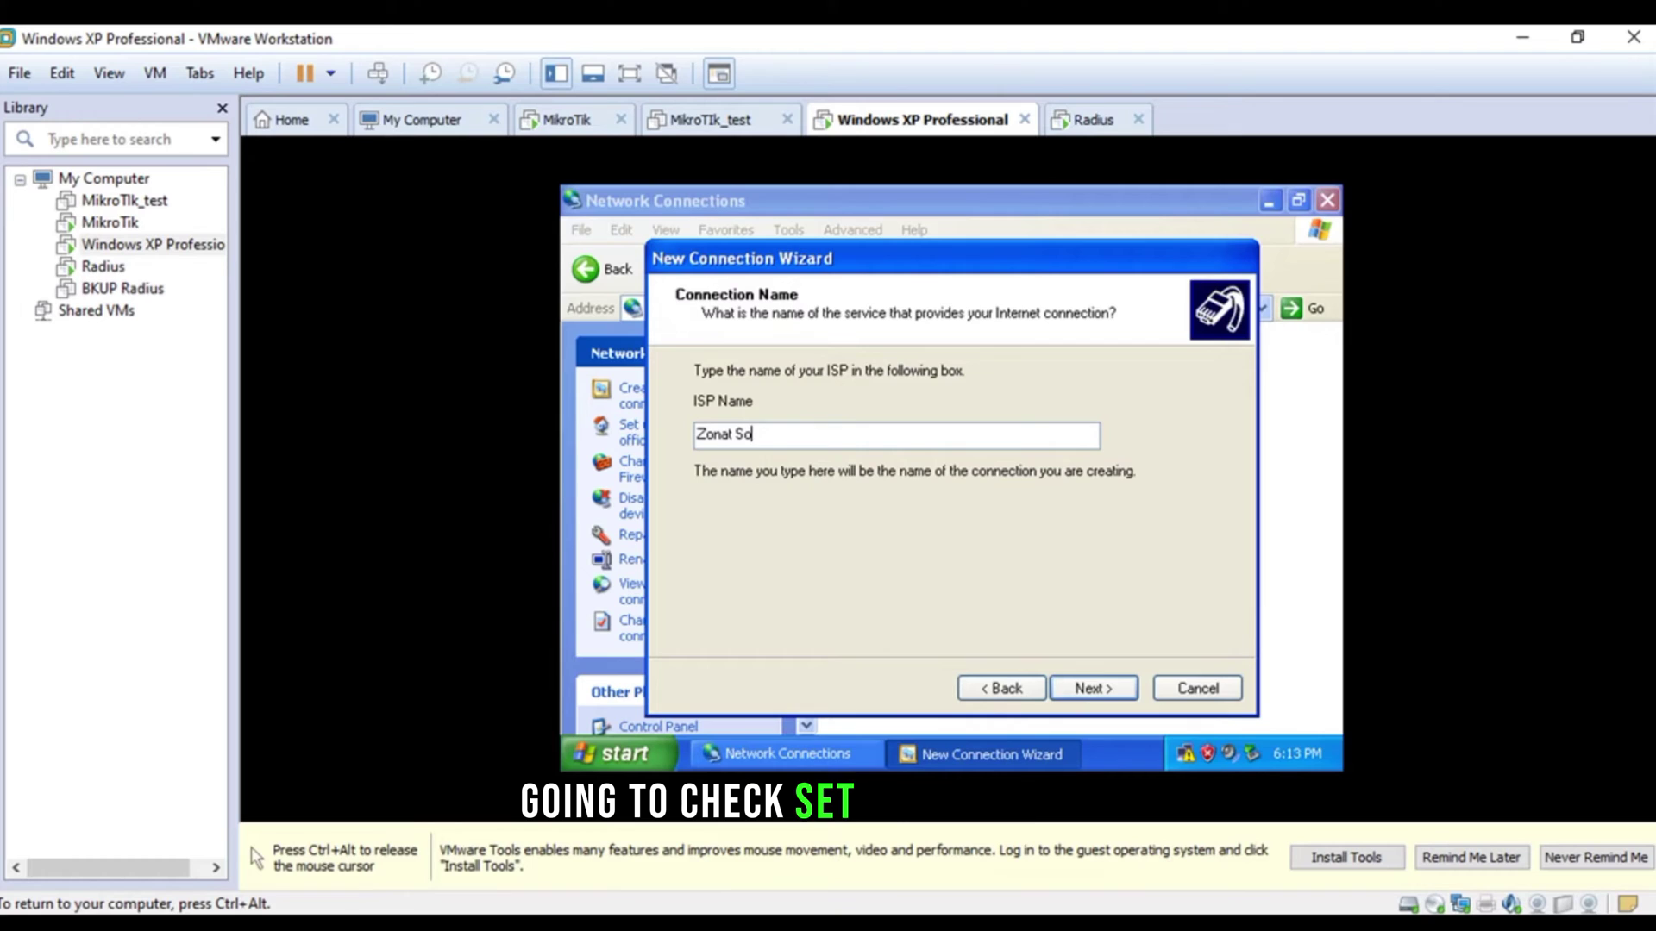
text(lutions)
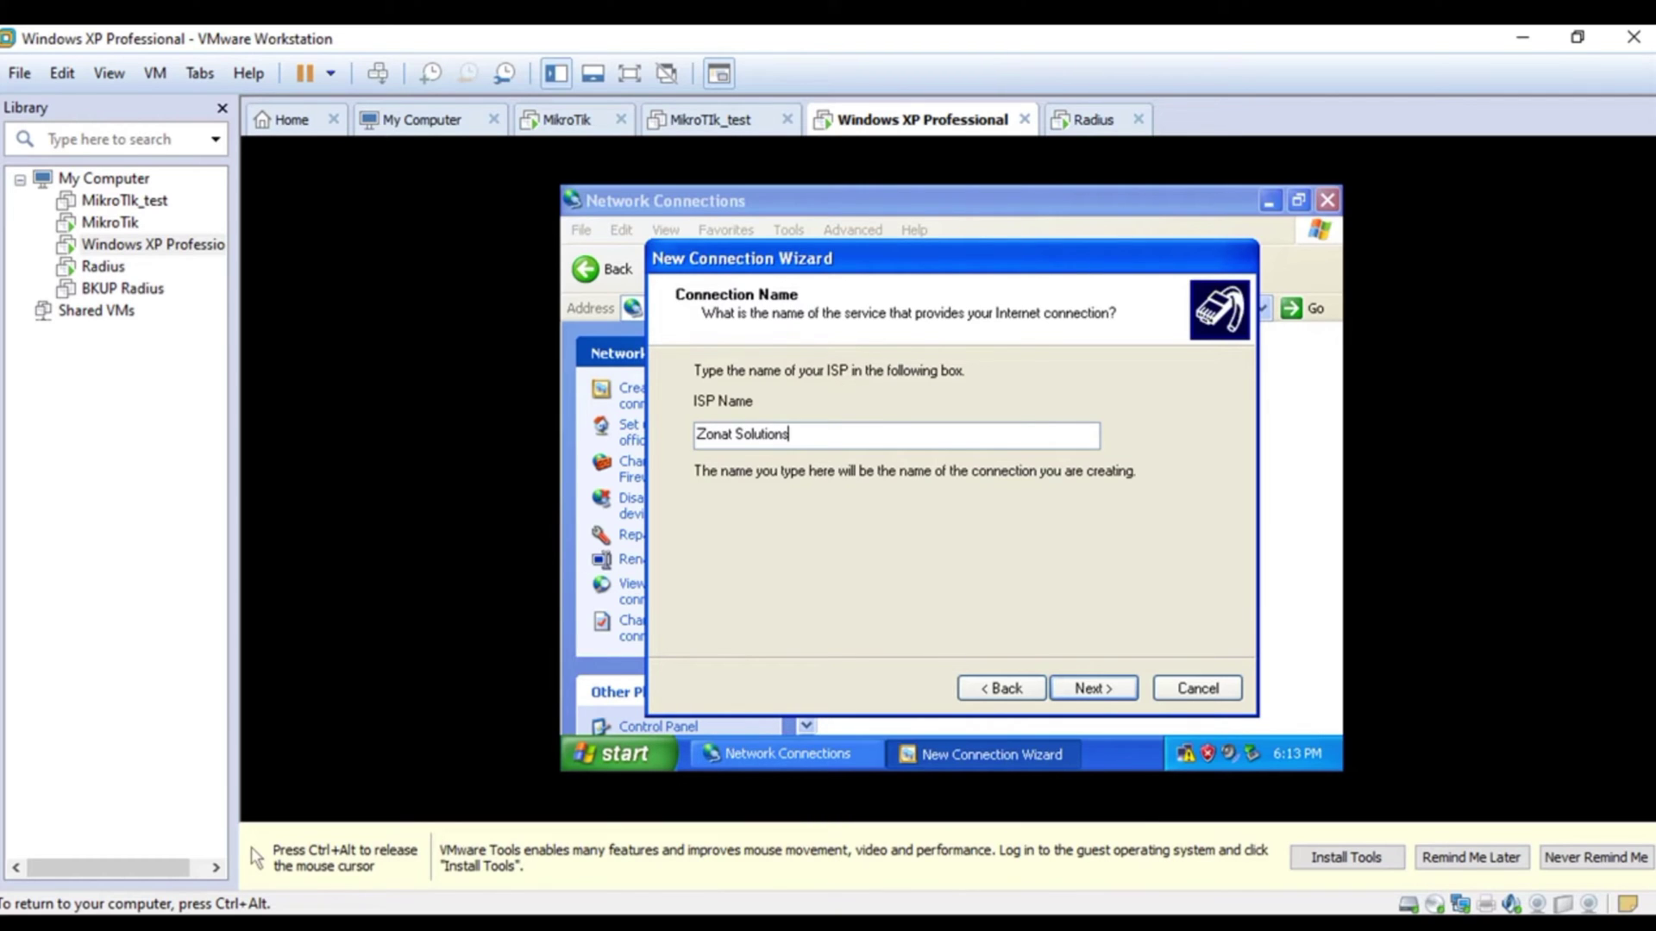
click(1084, 687)
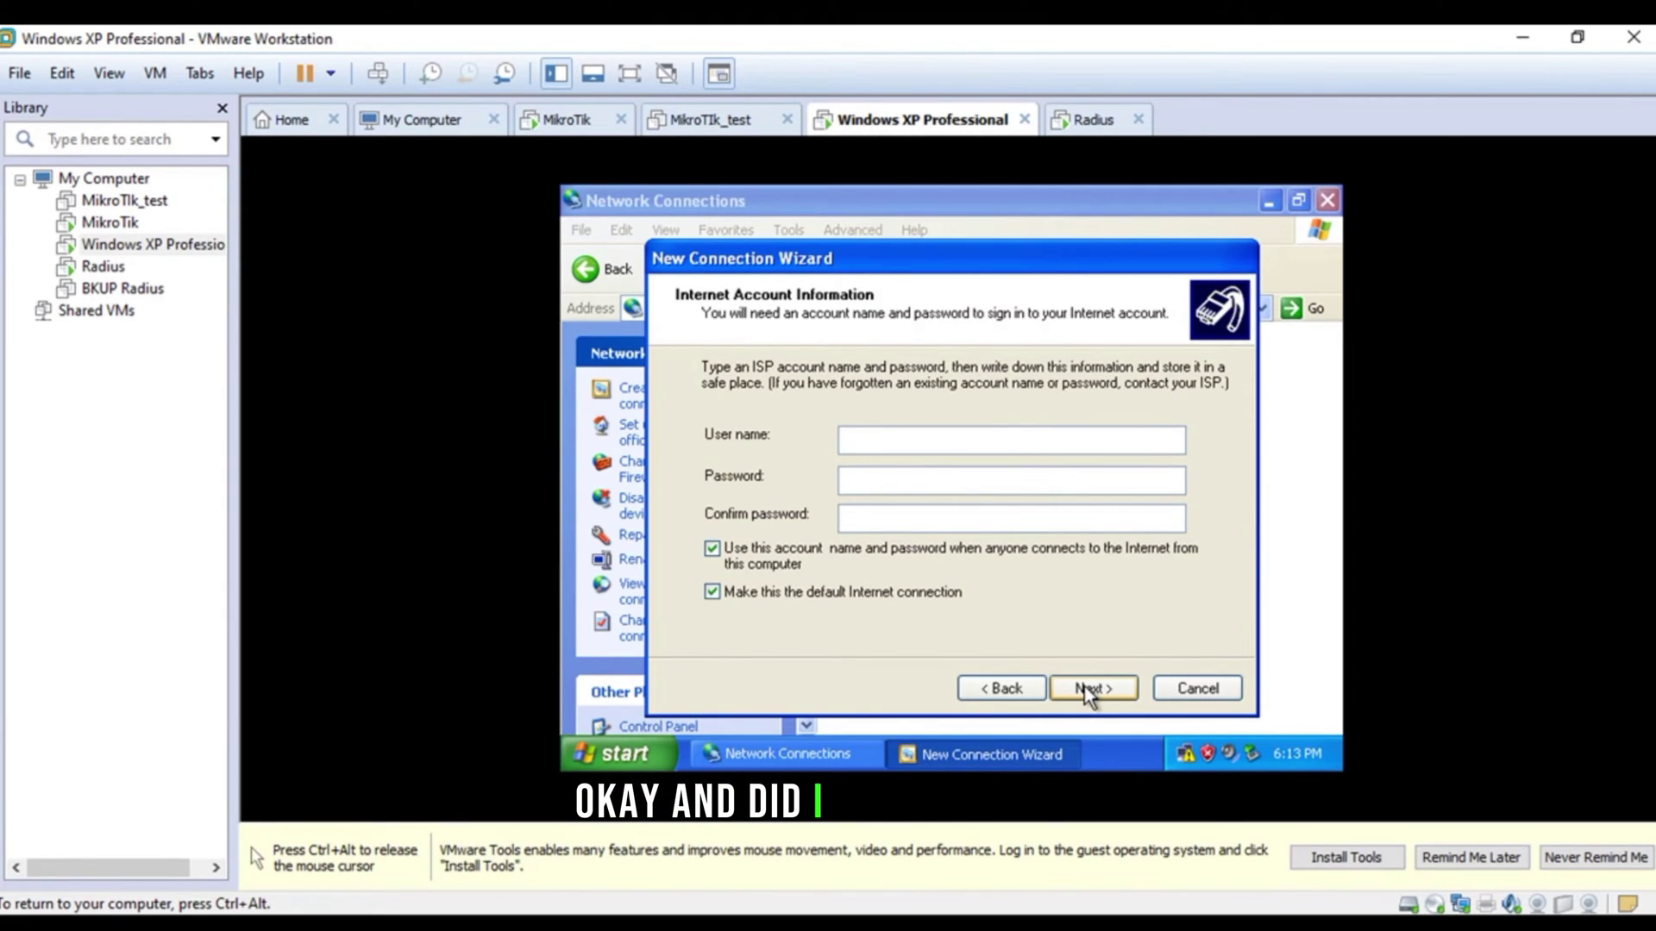
key(ctrl+alt)
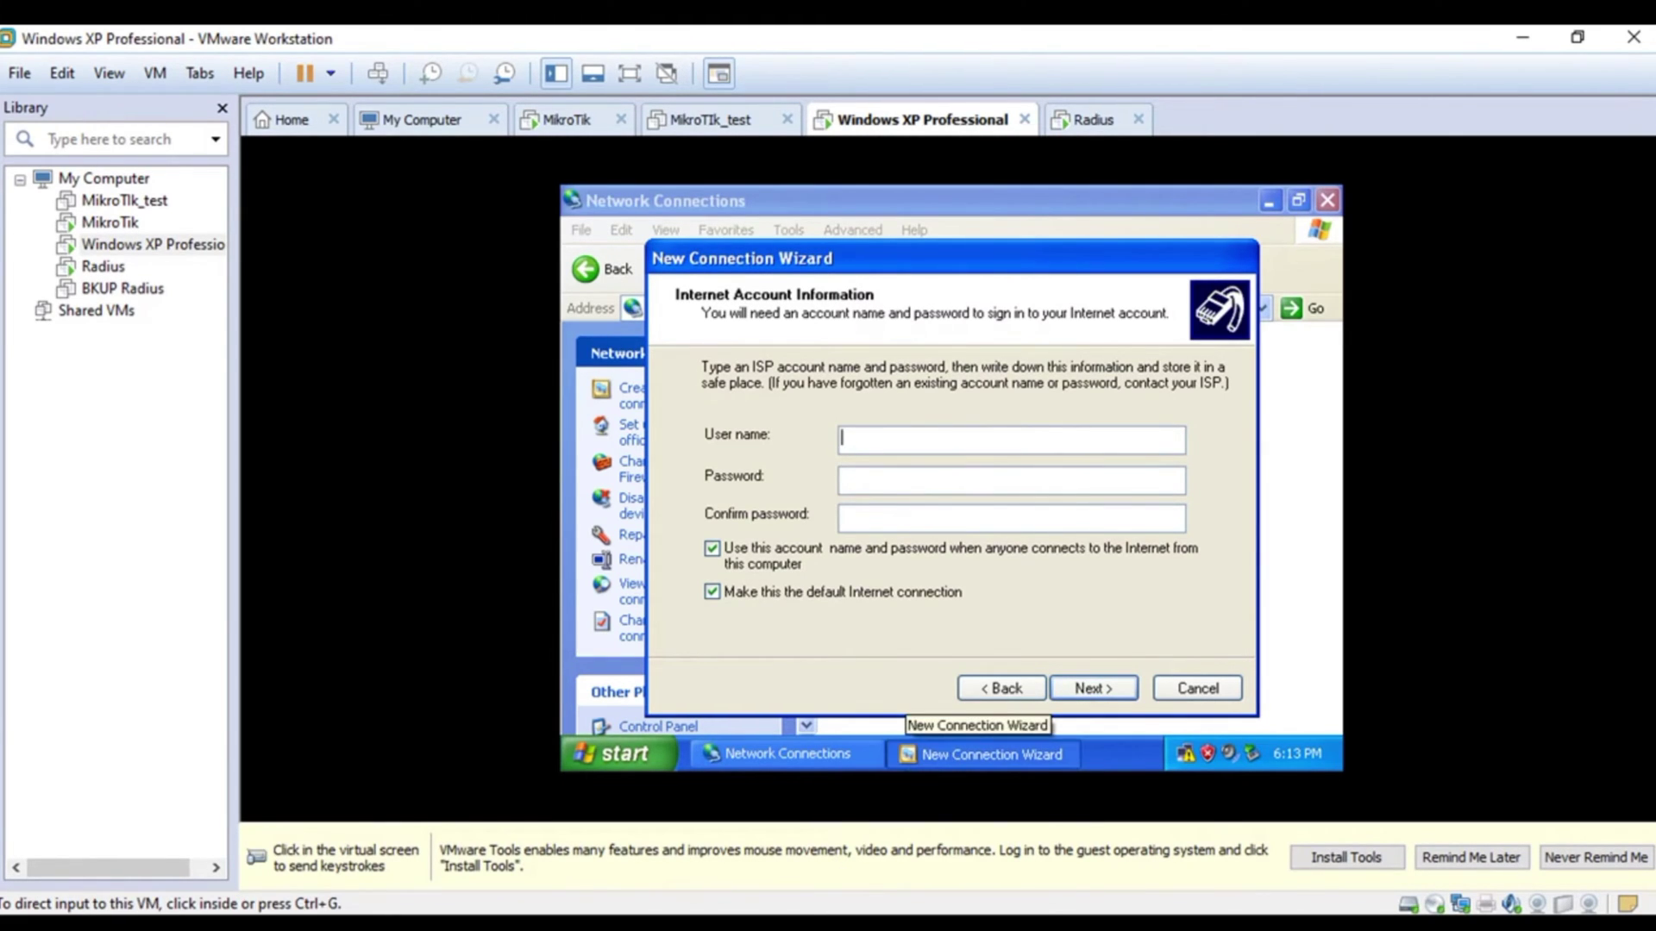
- Bring up Radius Manager in the browser, open the user list and log in
mouse_move(797, 914)
click(916, 831)
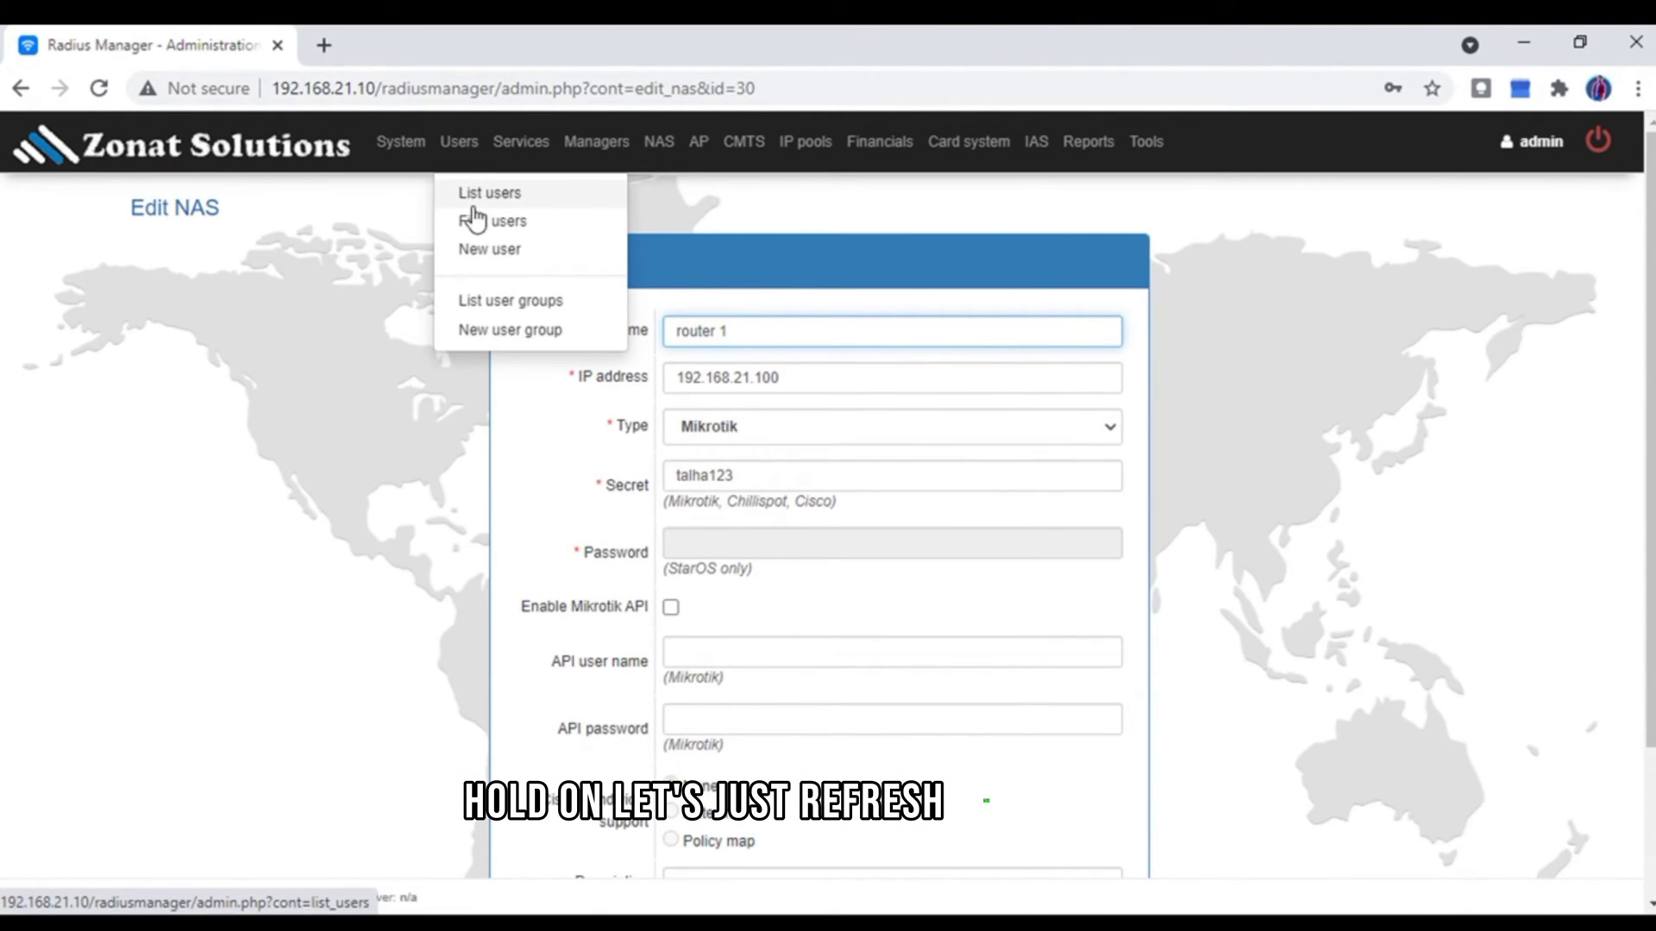
click(474, 195)
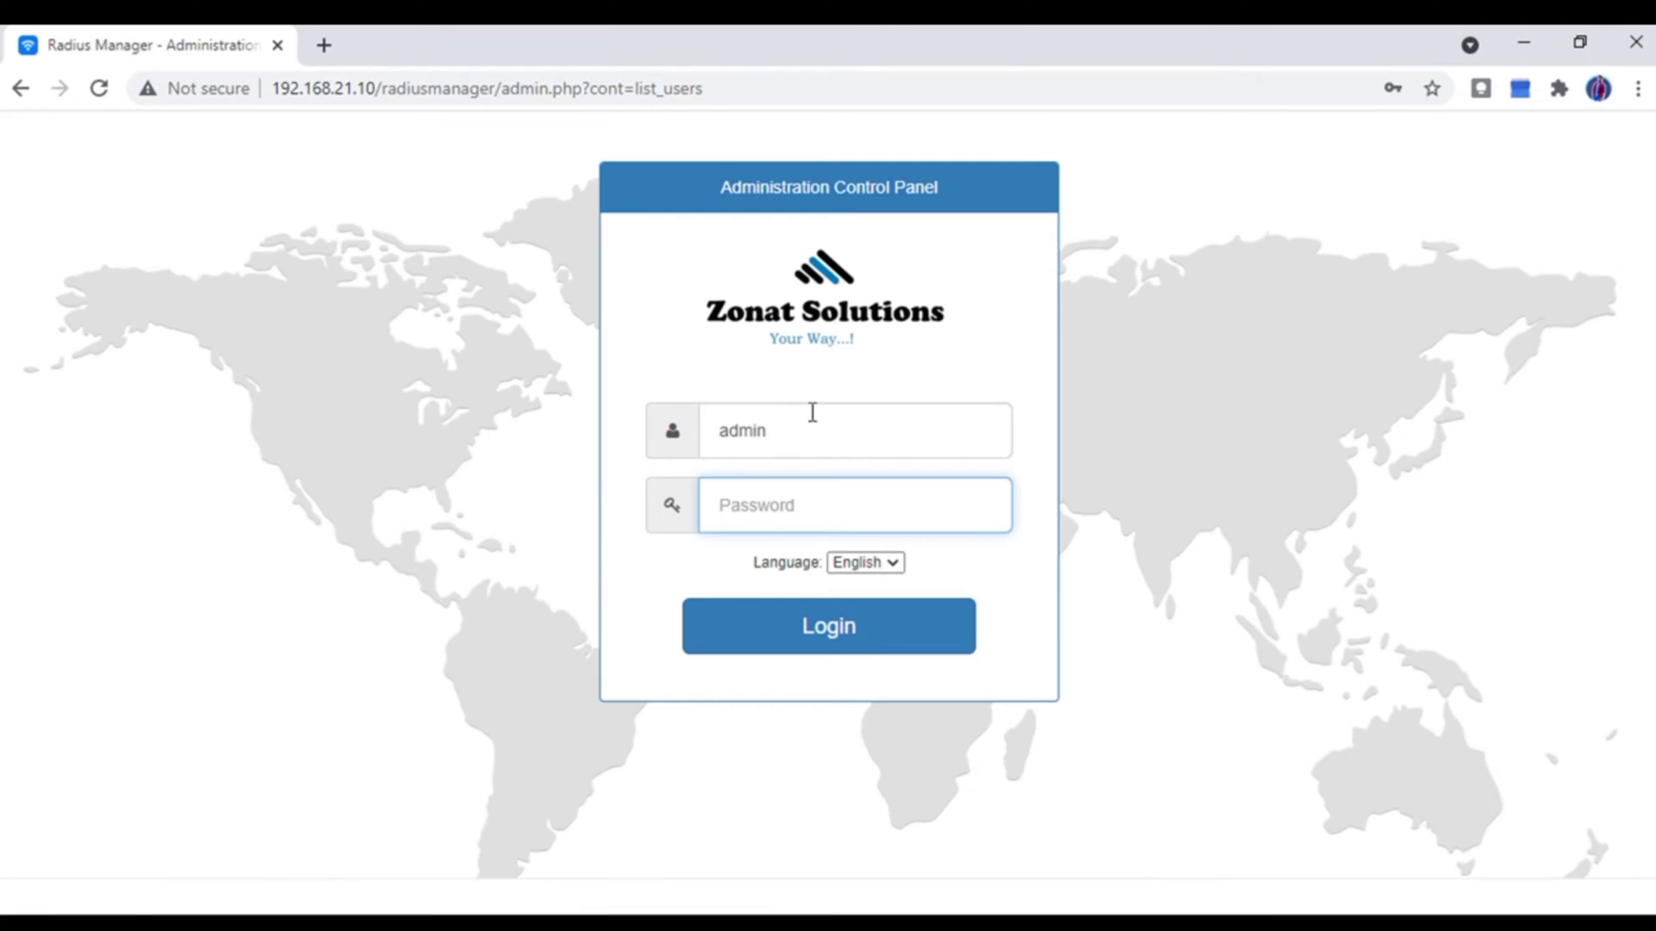
key(Return)
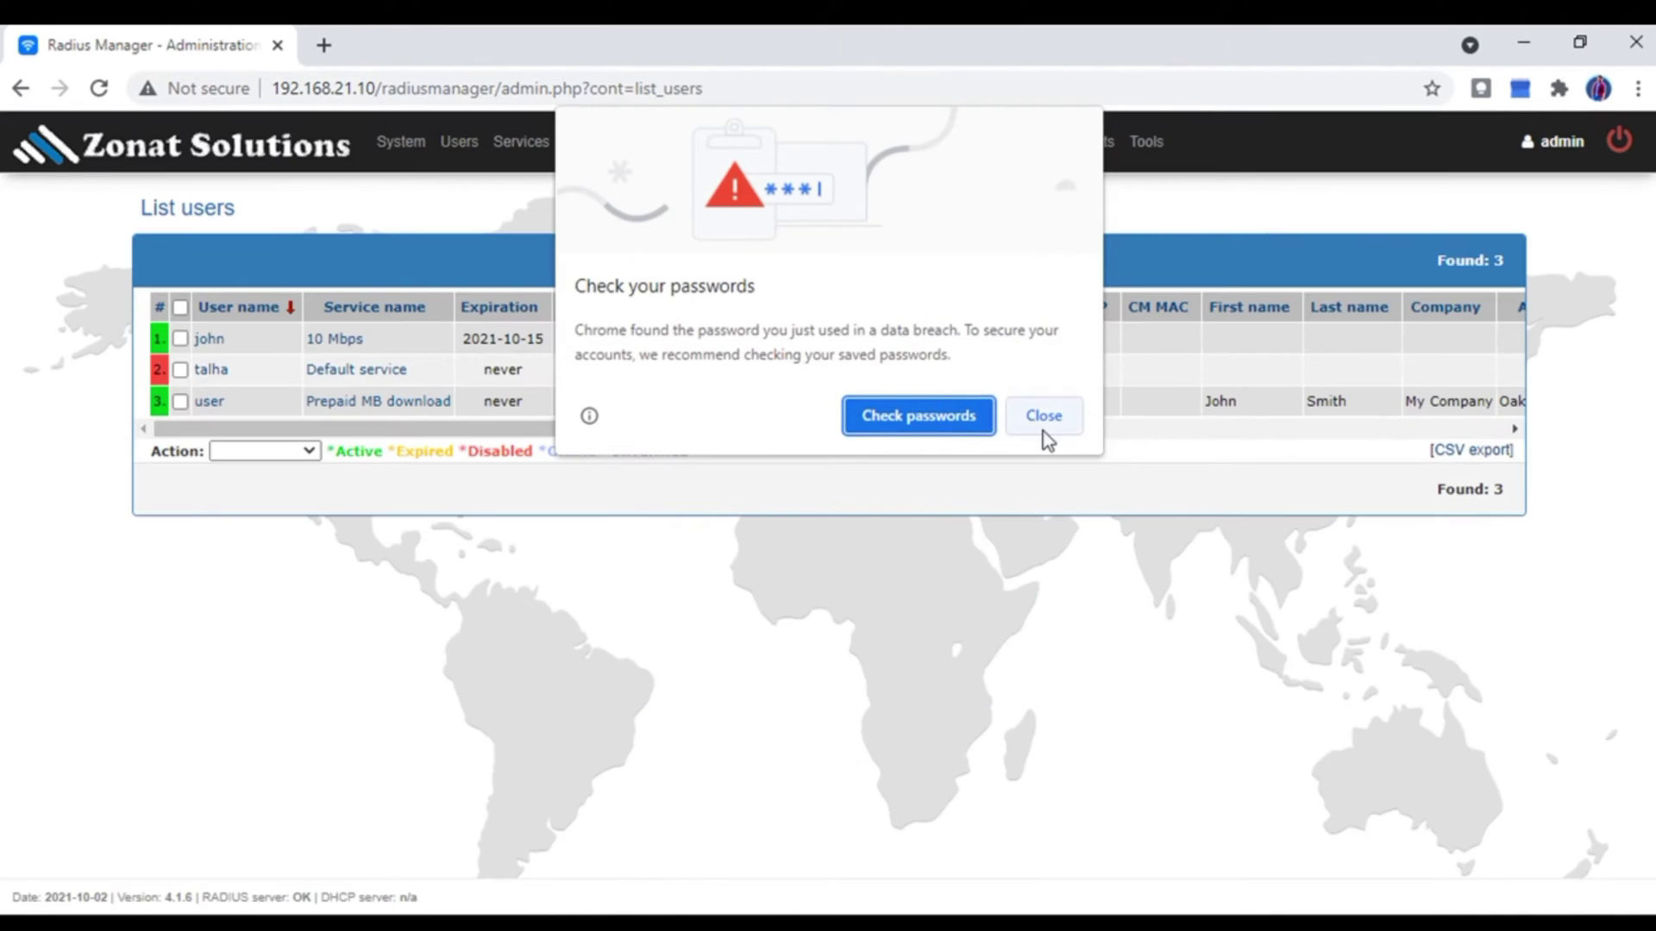
click(1044, 416)
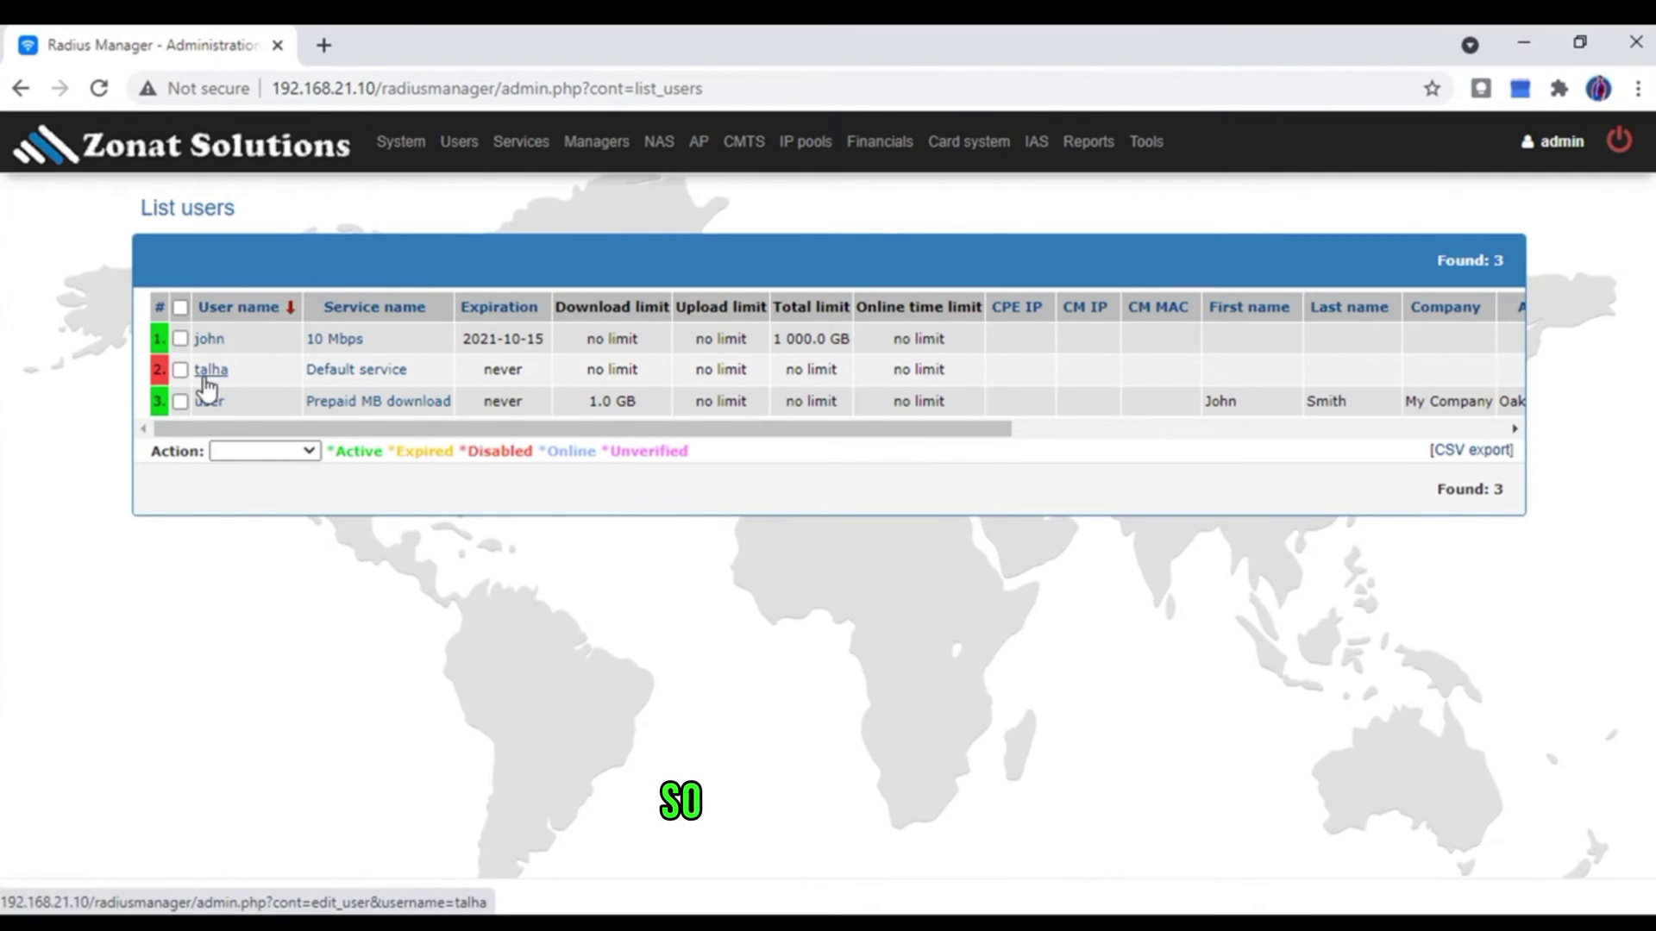
- Enable the disabled second user via Action > Enable and reload the user list
click(178, 373)
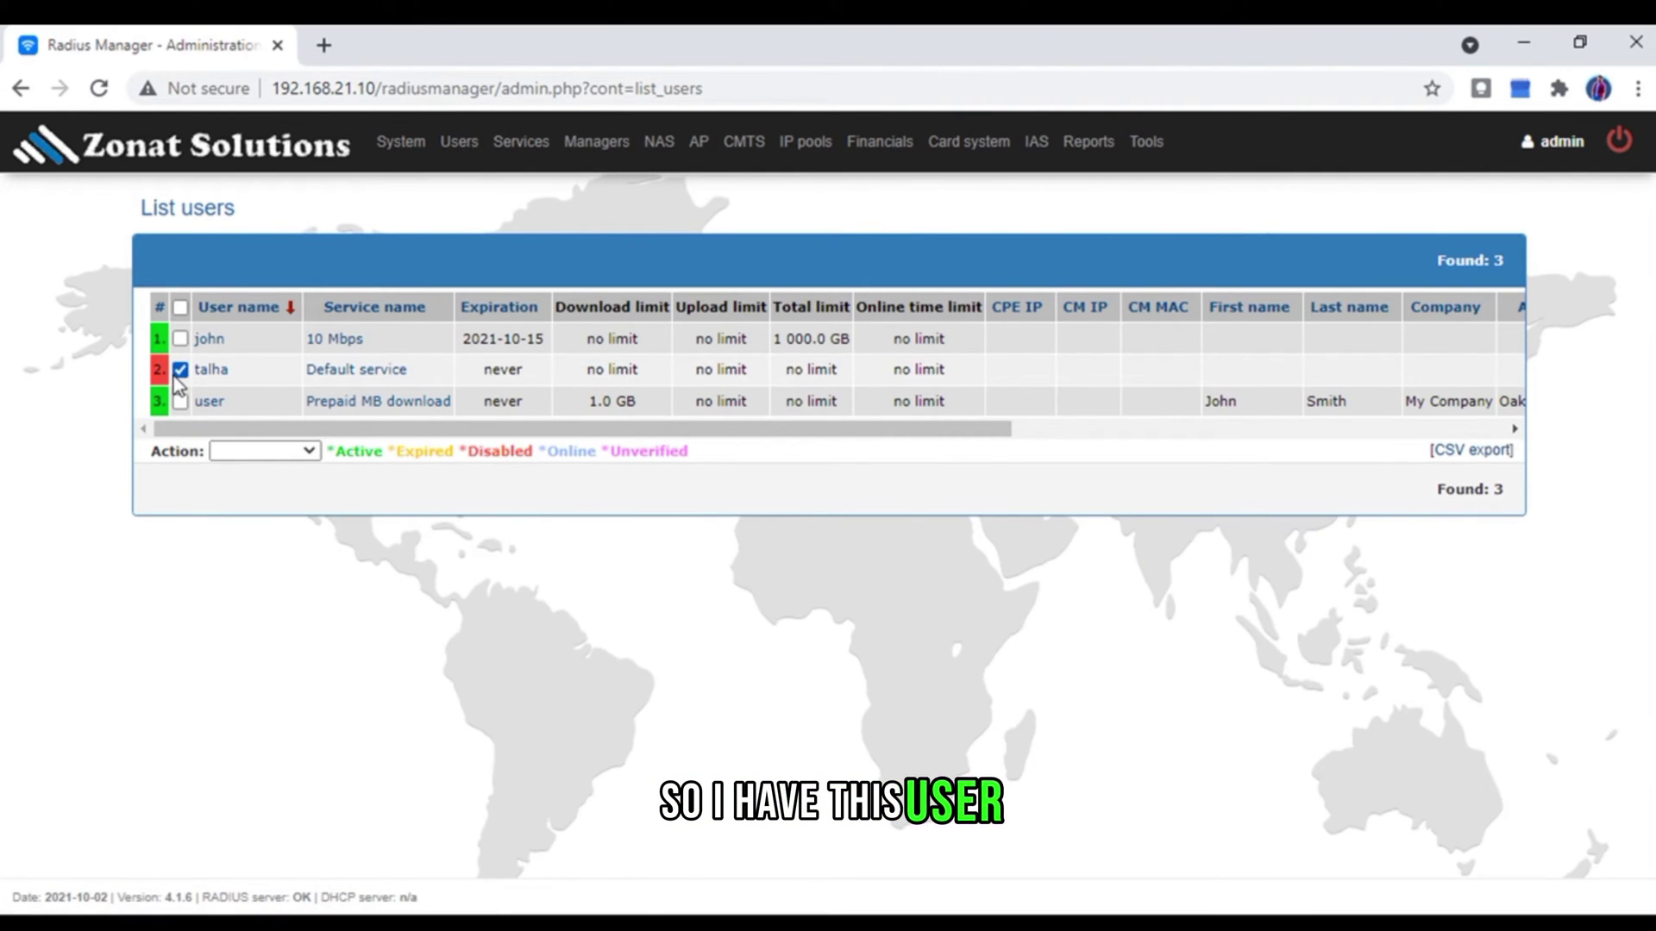
click(306, 452)
click(292, 490)
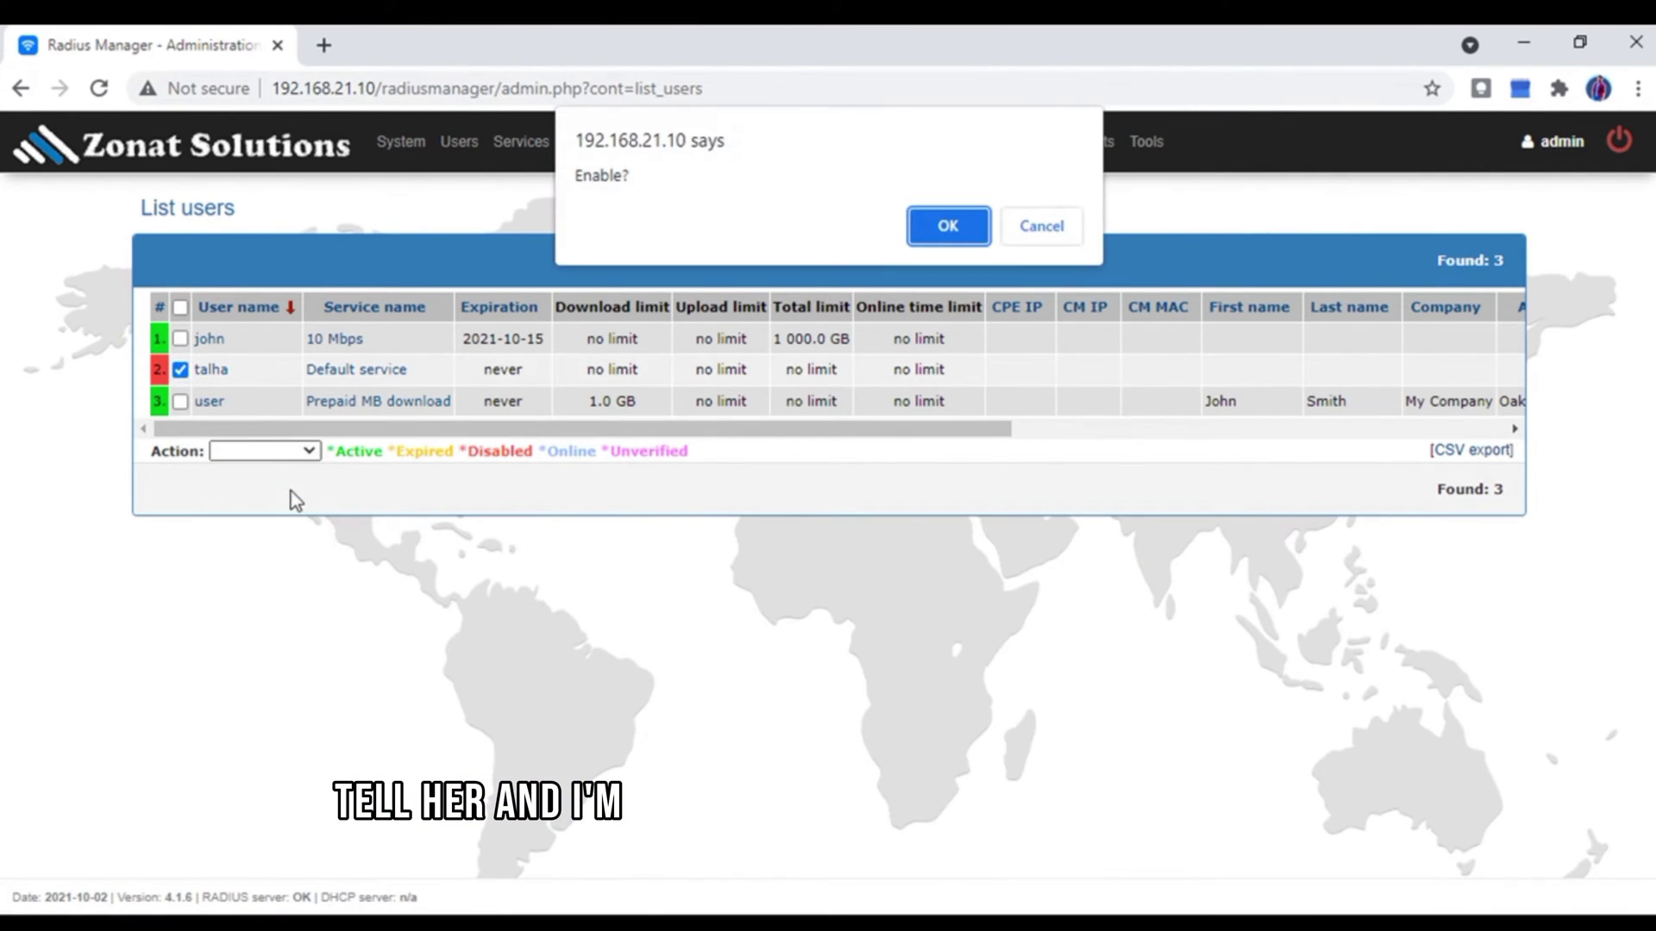
click(963, 229)
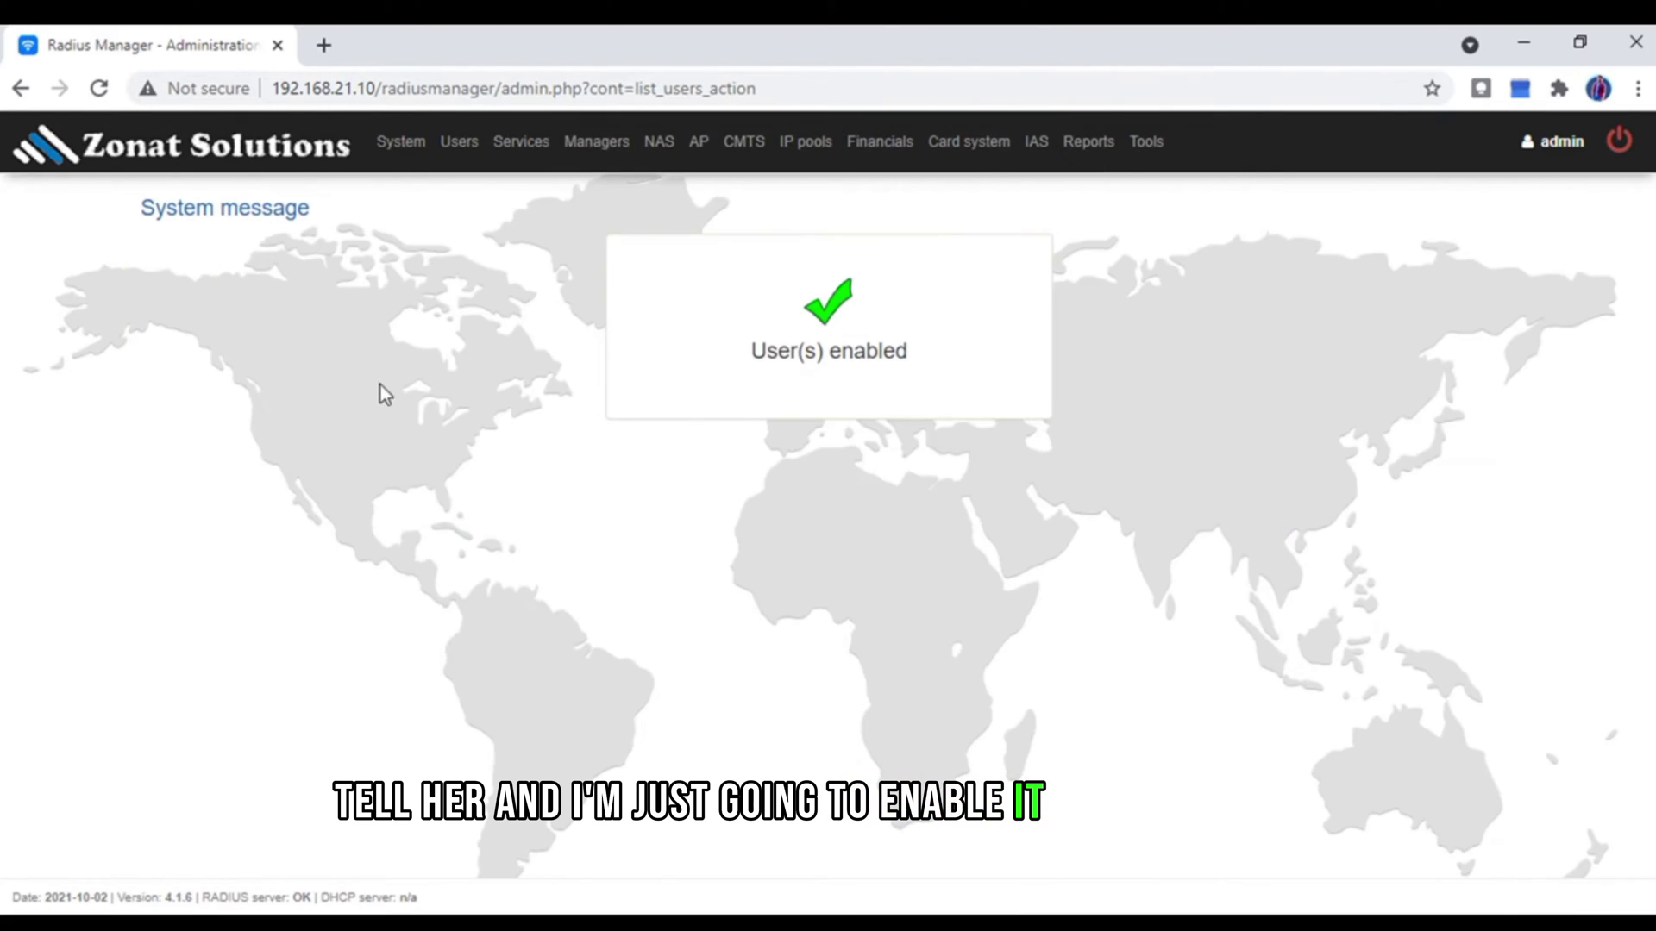
mouse_move(509, 155)
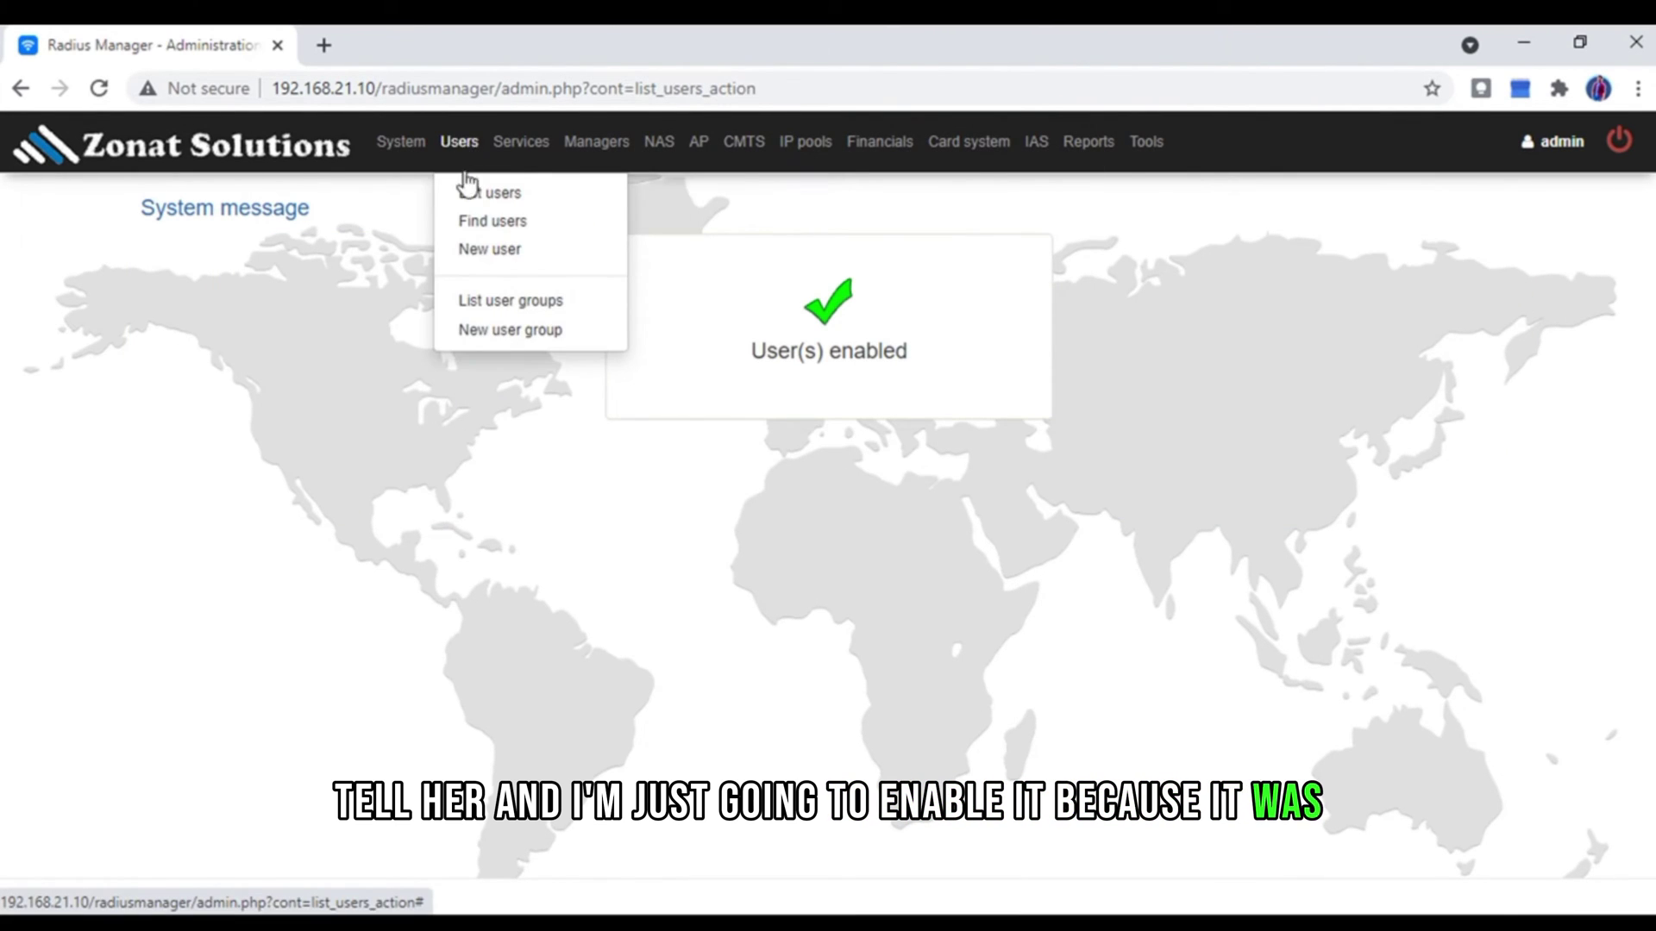
click(470, 190)
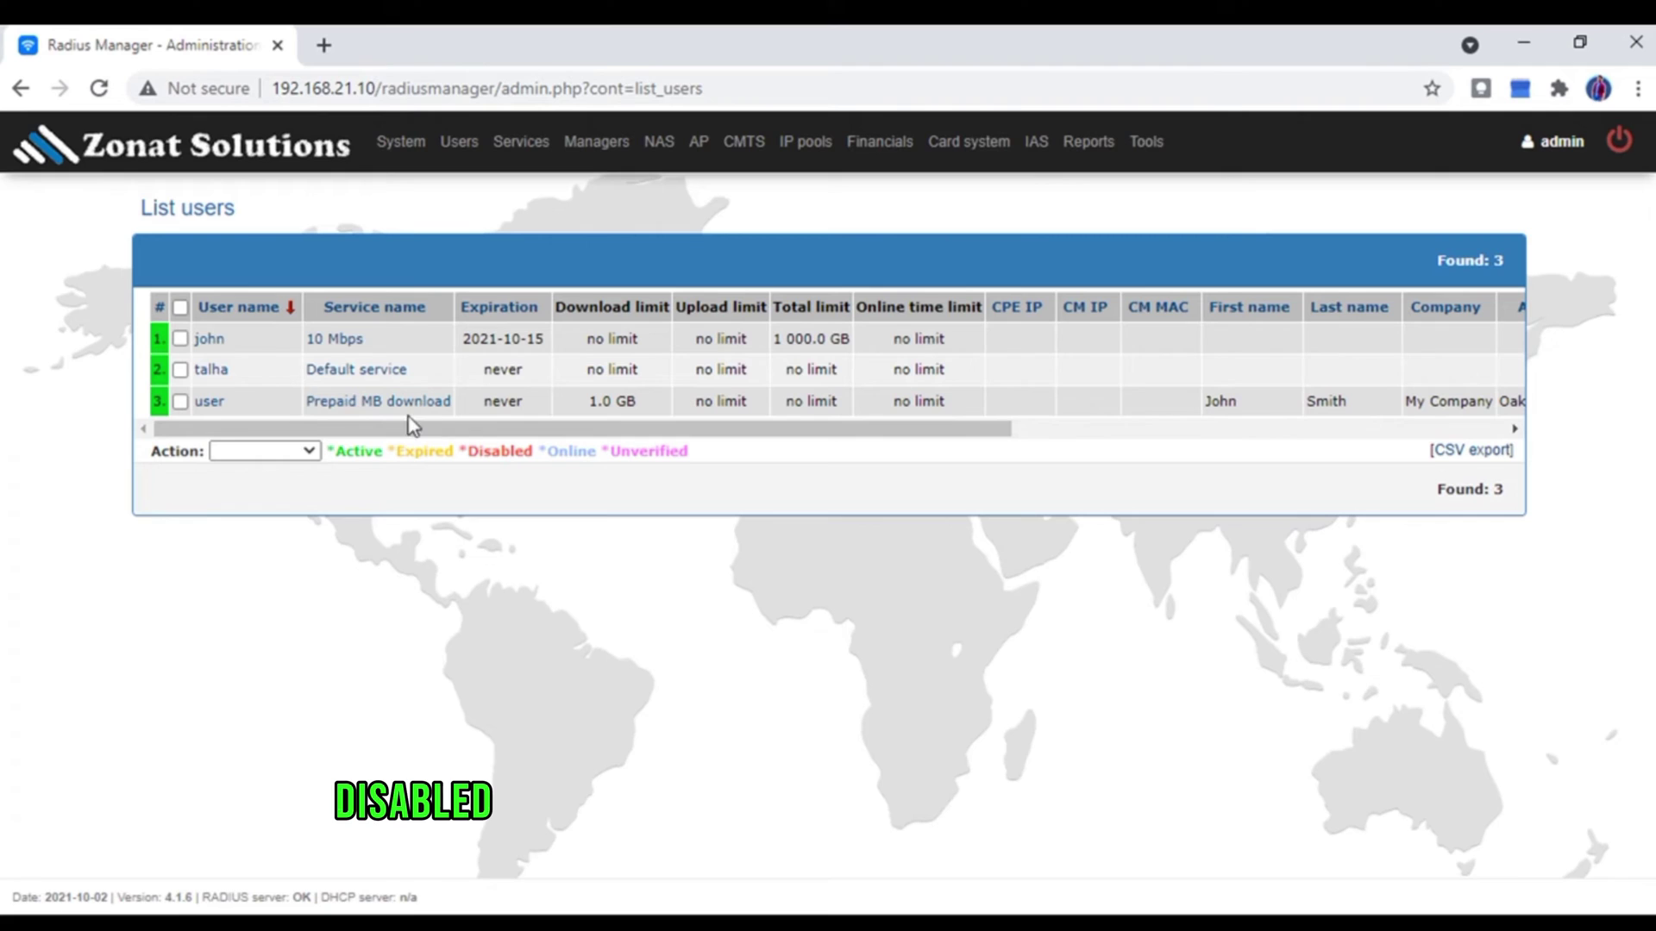
- Set and confirm a new password for the second user, save with Update user, and return to XP
drag(470, 455, 535, 452)
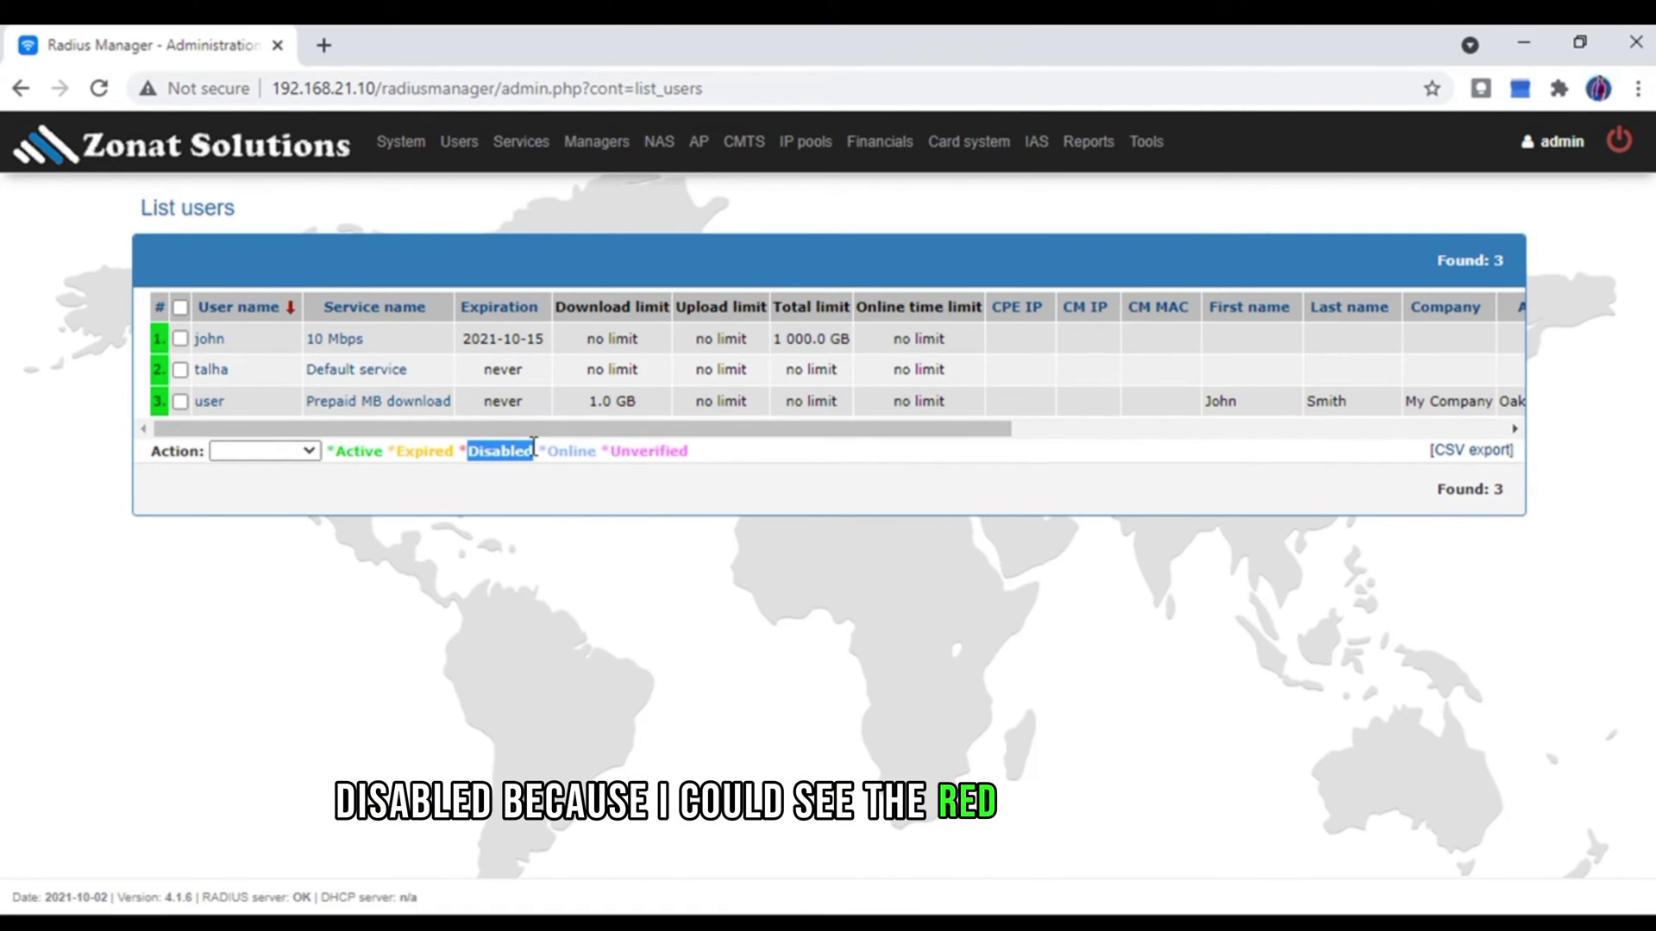
click(226, 378)
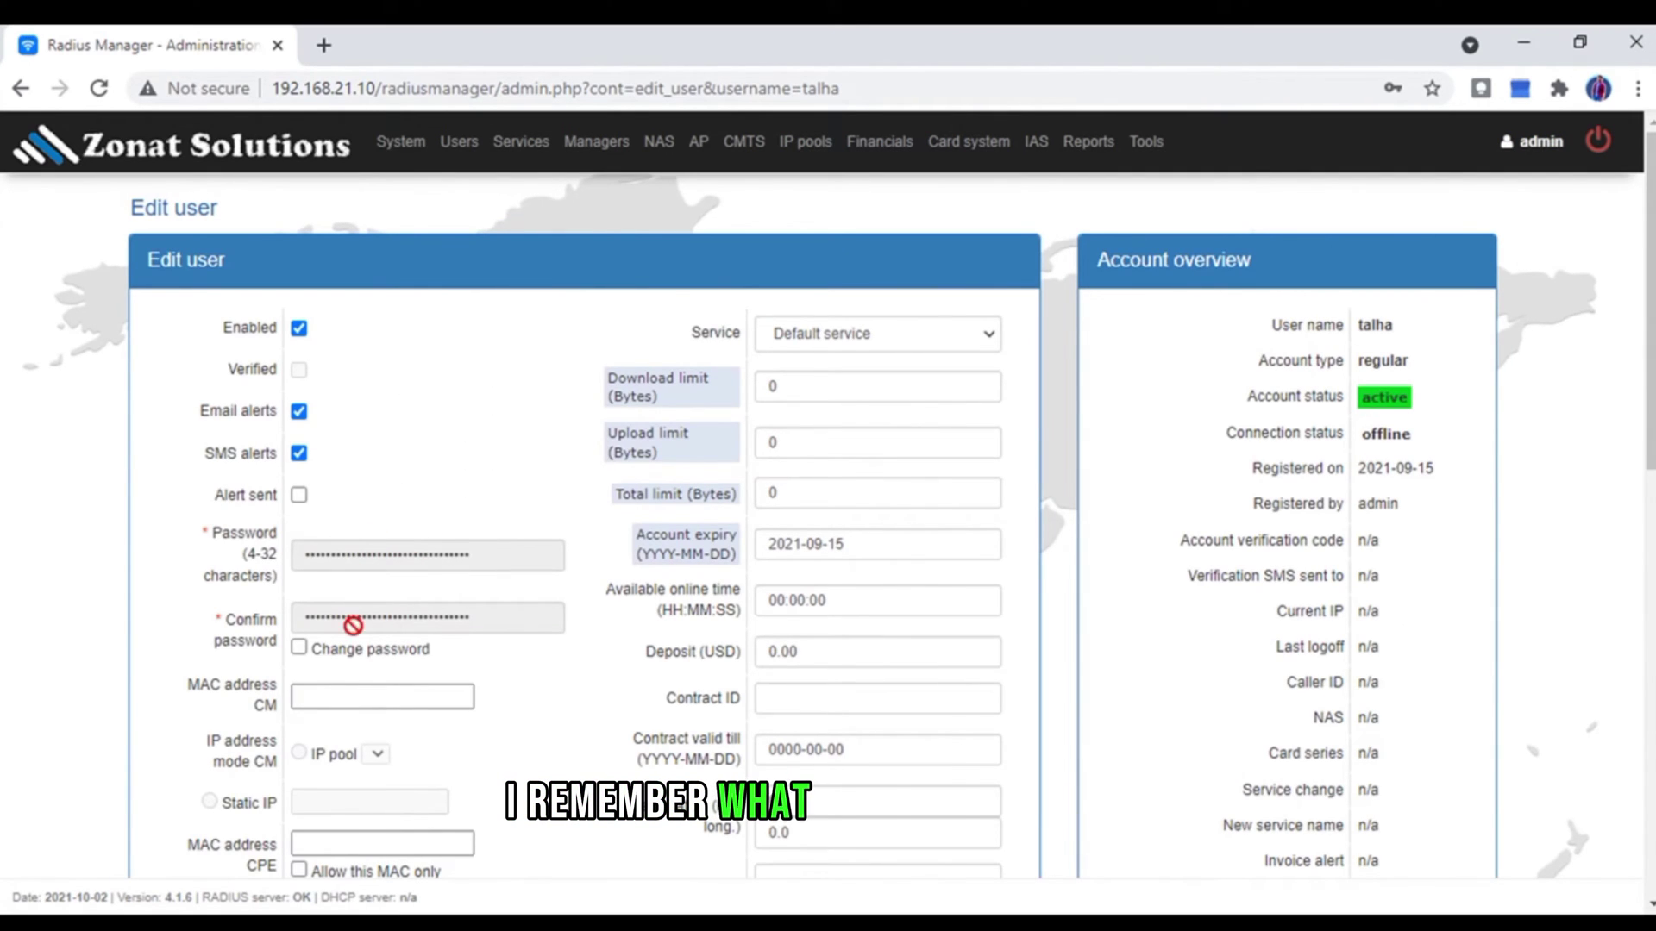
click(299, 649)
click(330, 565)
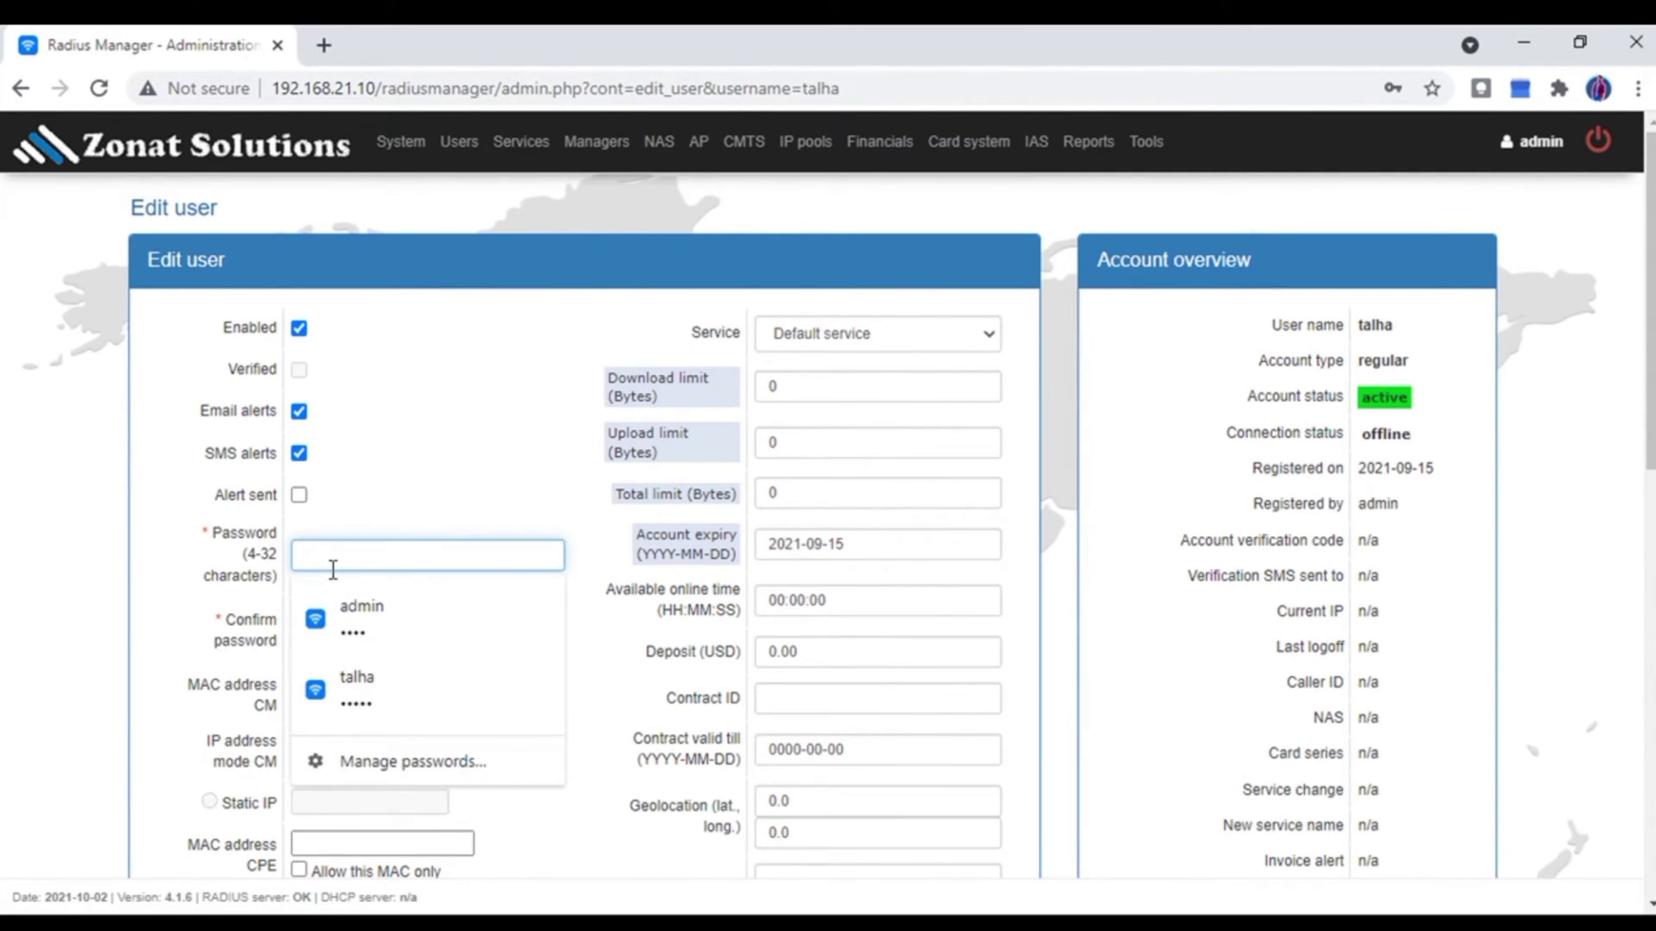
text(1)
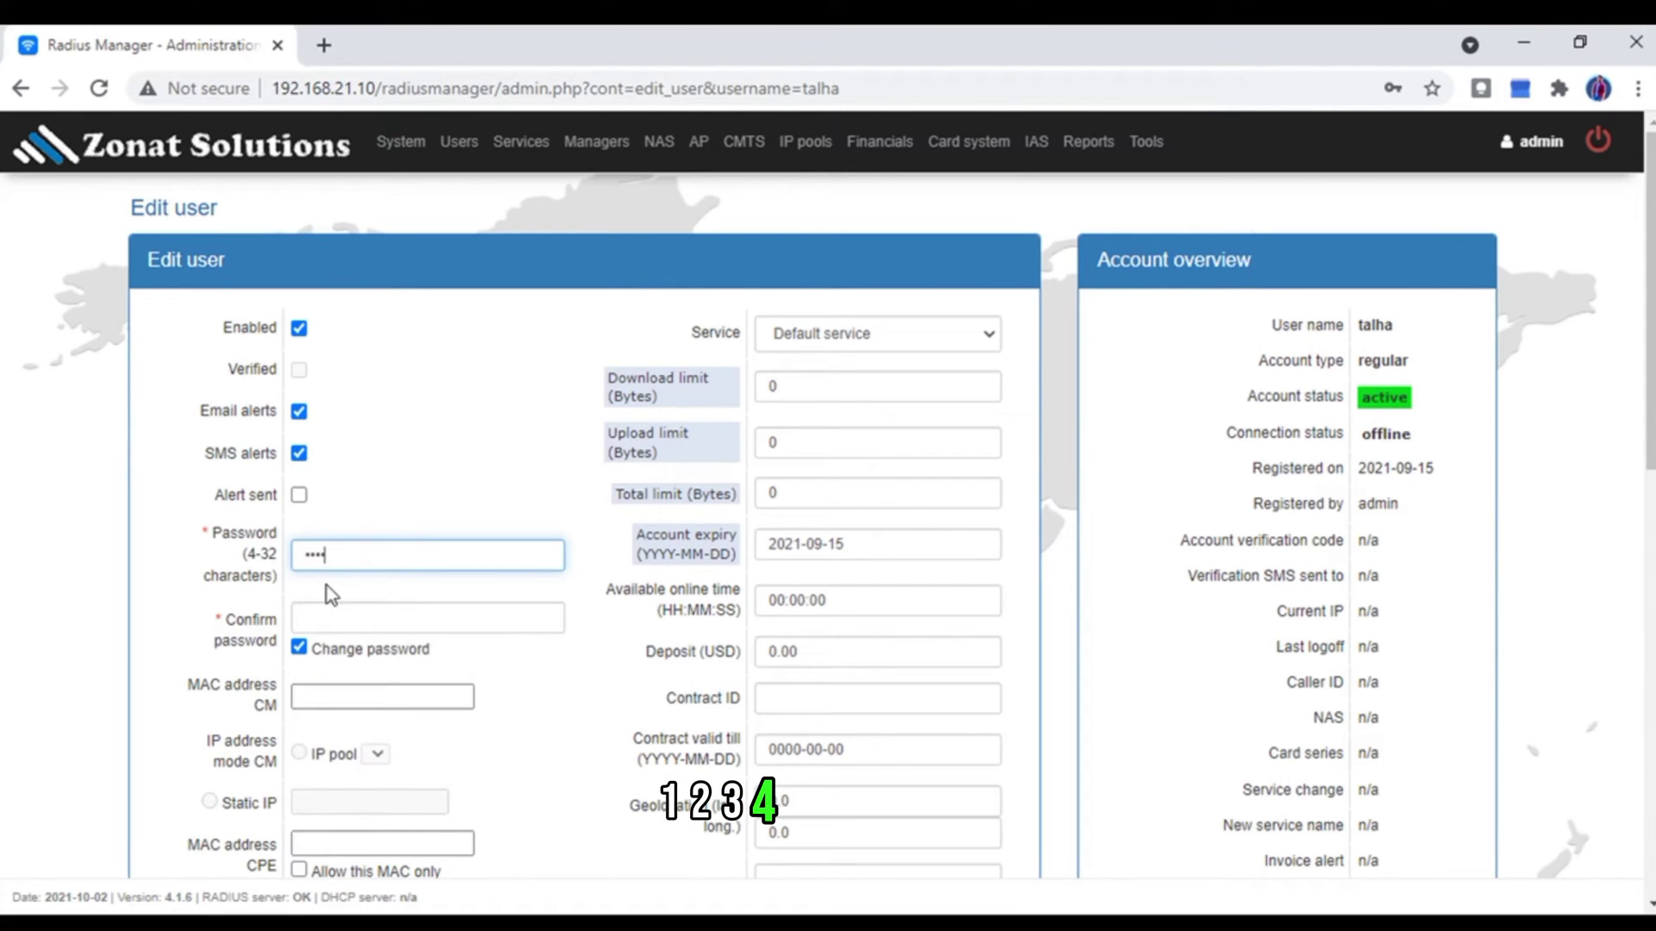
click(339, 621)
text(123)
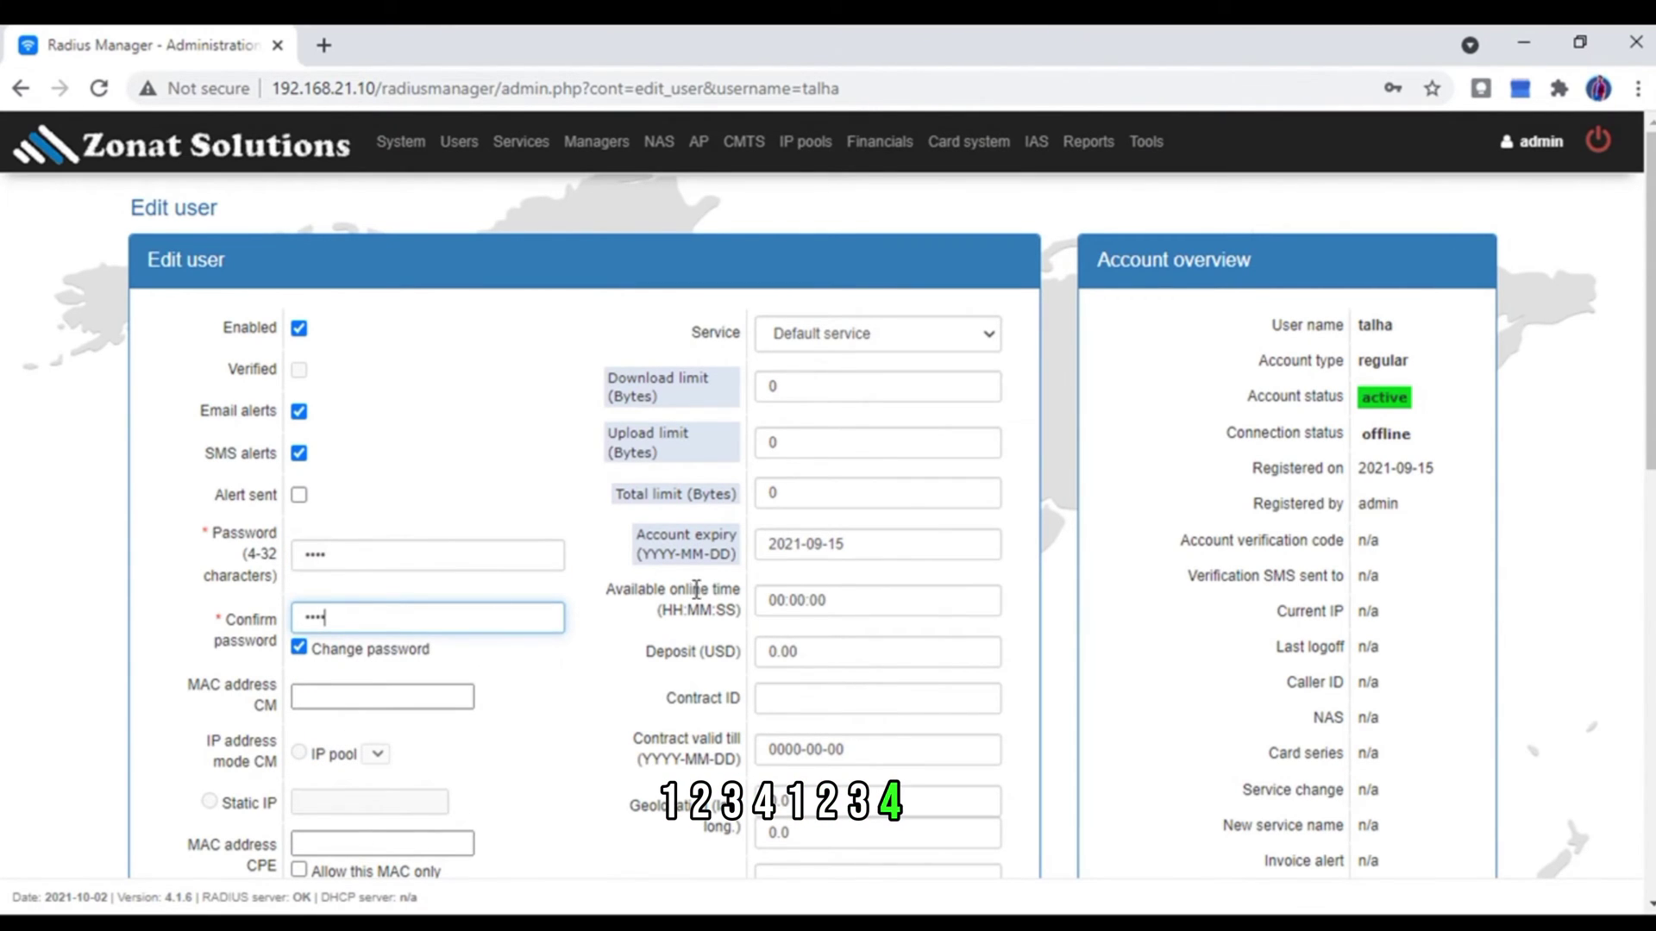
text(4)
scroll(696, 589, down, 10)
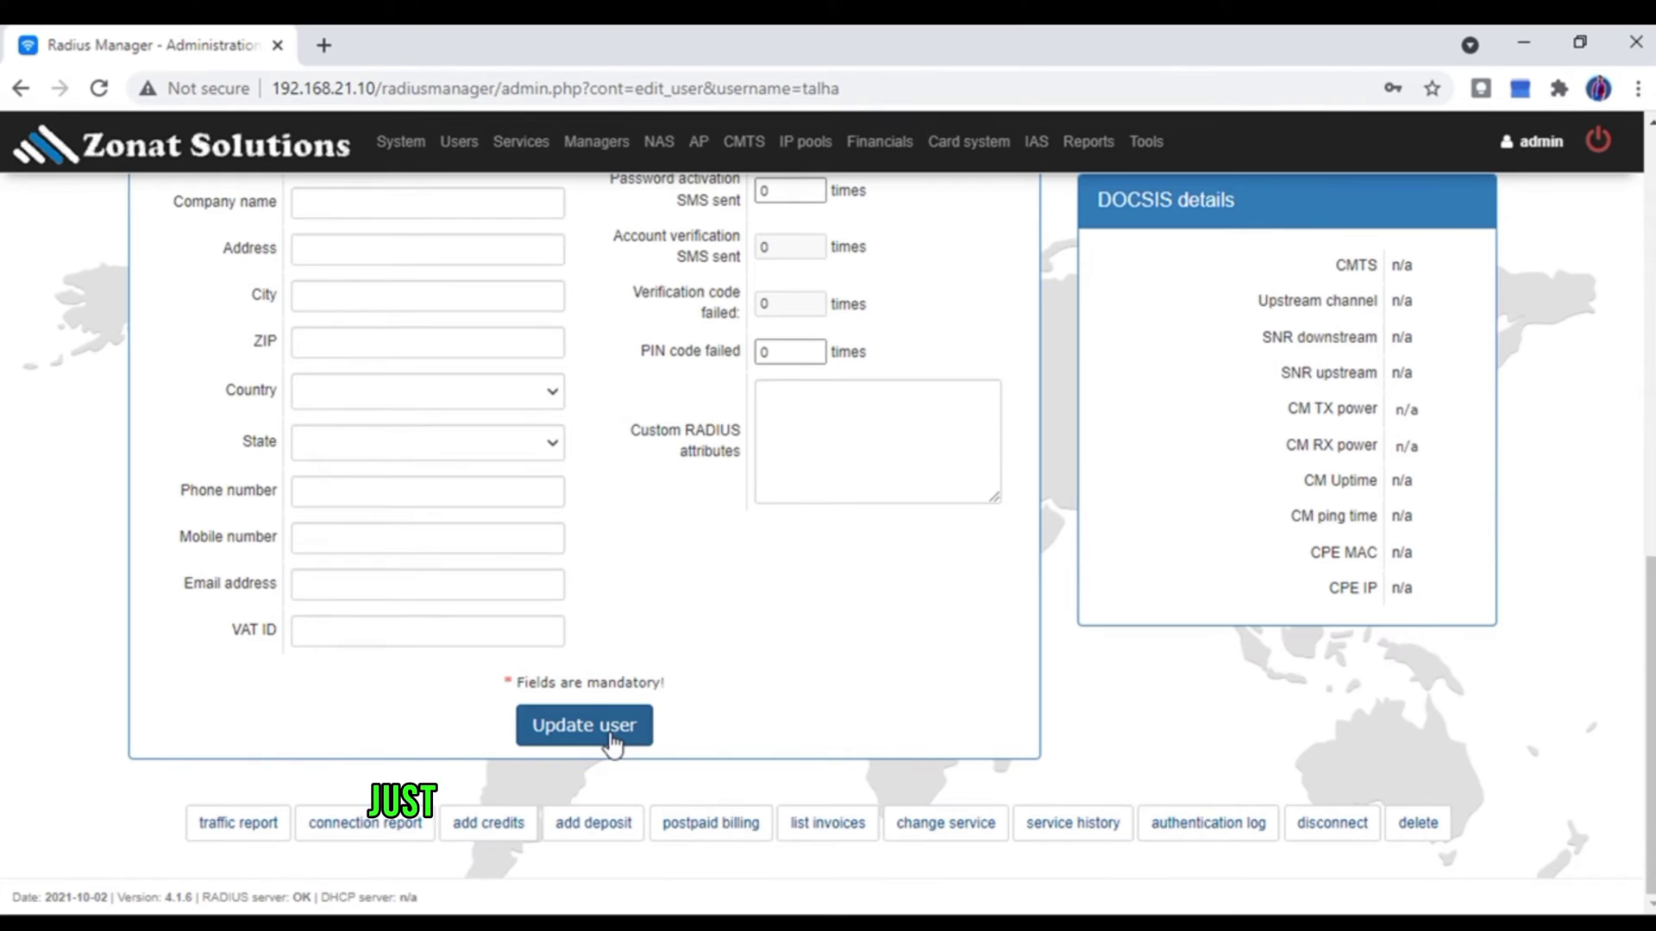
click(584, 726)
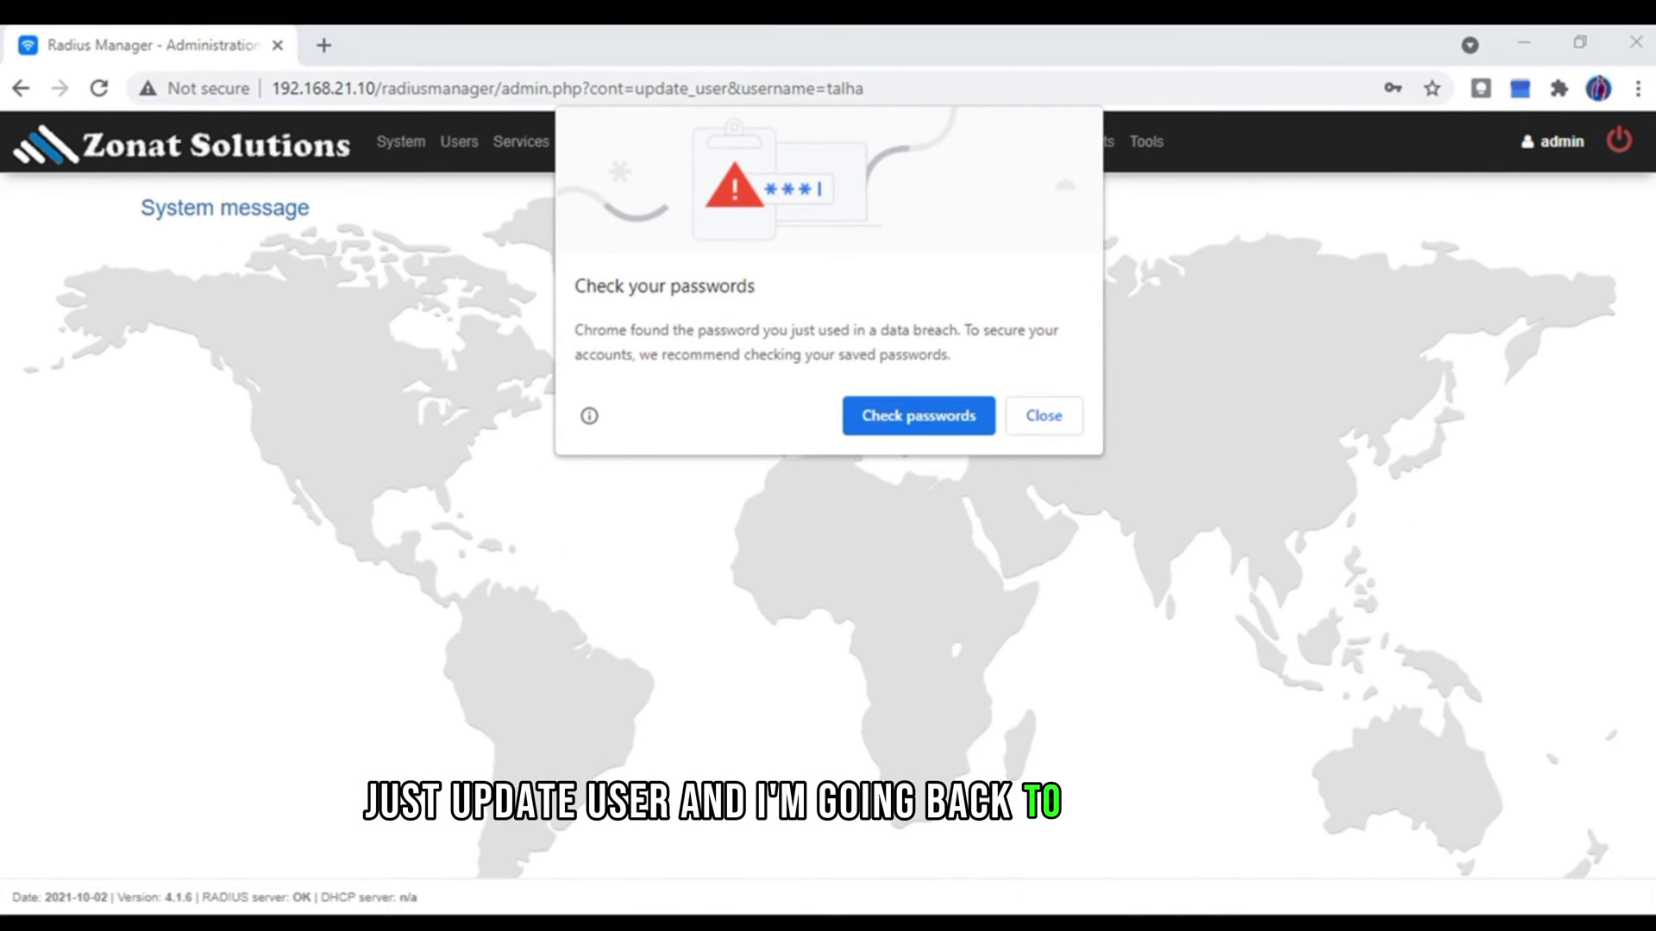
click(1236, 845)
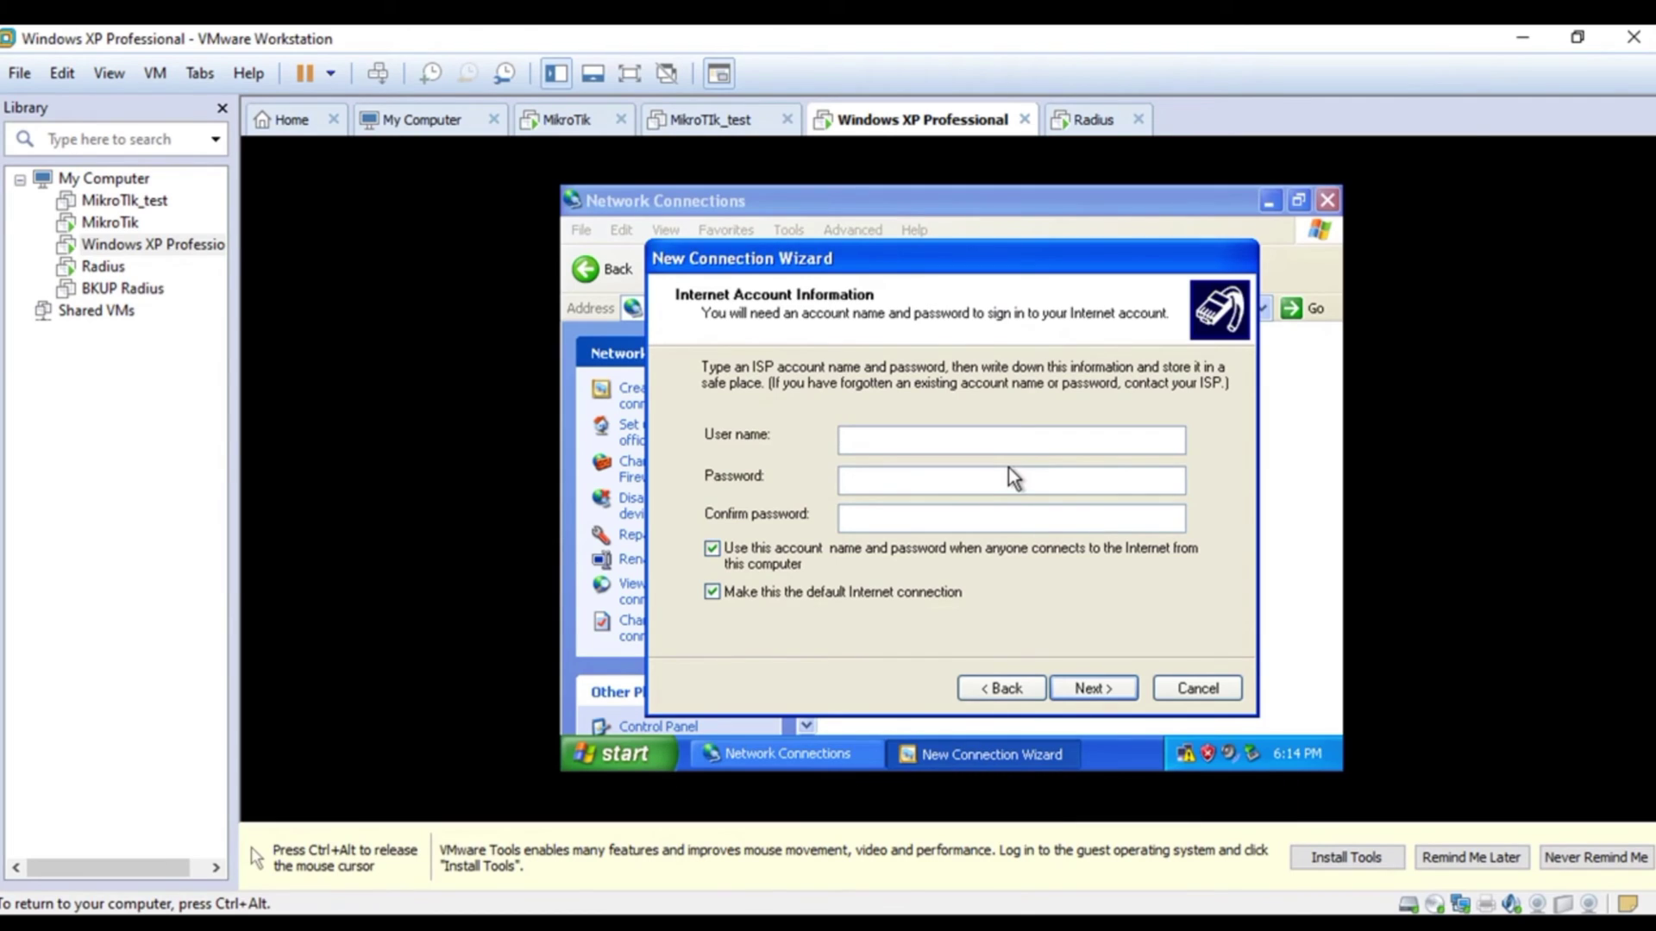
- Enter the account user name and password, add a desktop shortcut, and finish the wizard
text(talha)
key(Tab)
click(1077, 686)
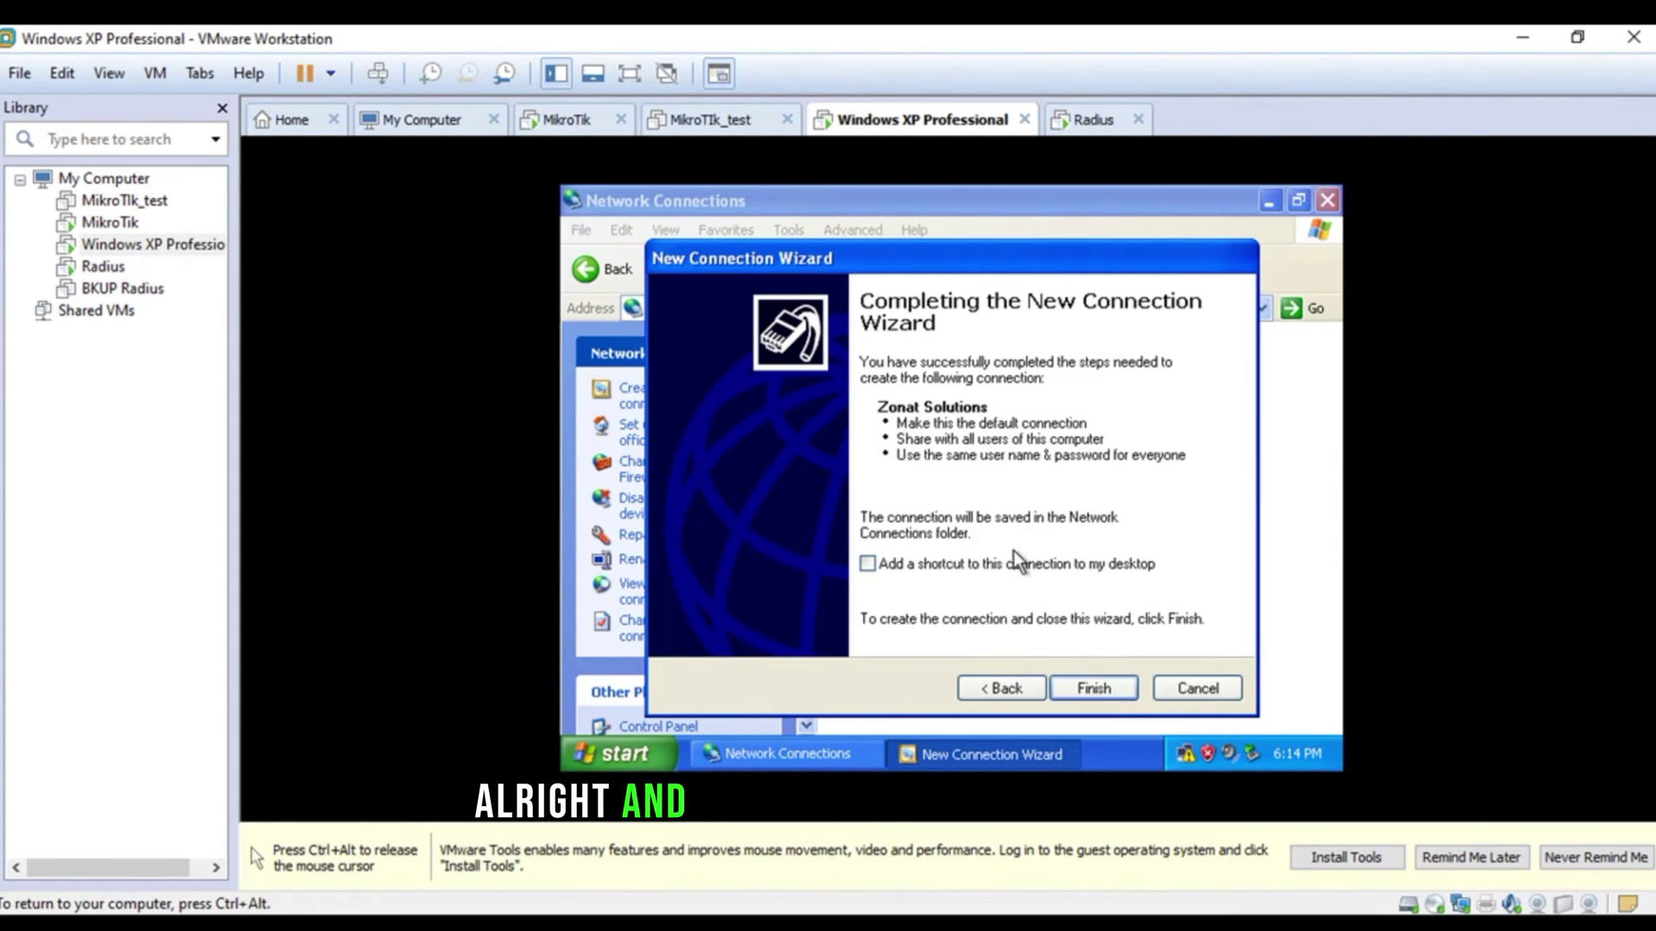
click(1011, 565)
click(1104, 681)
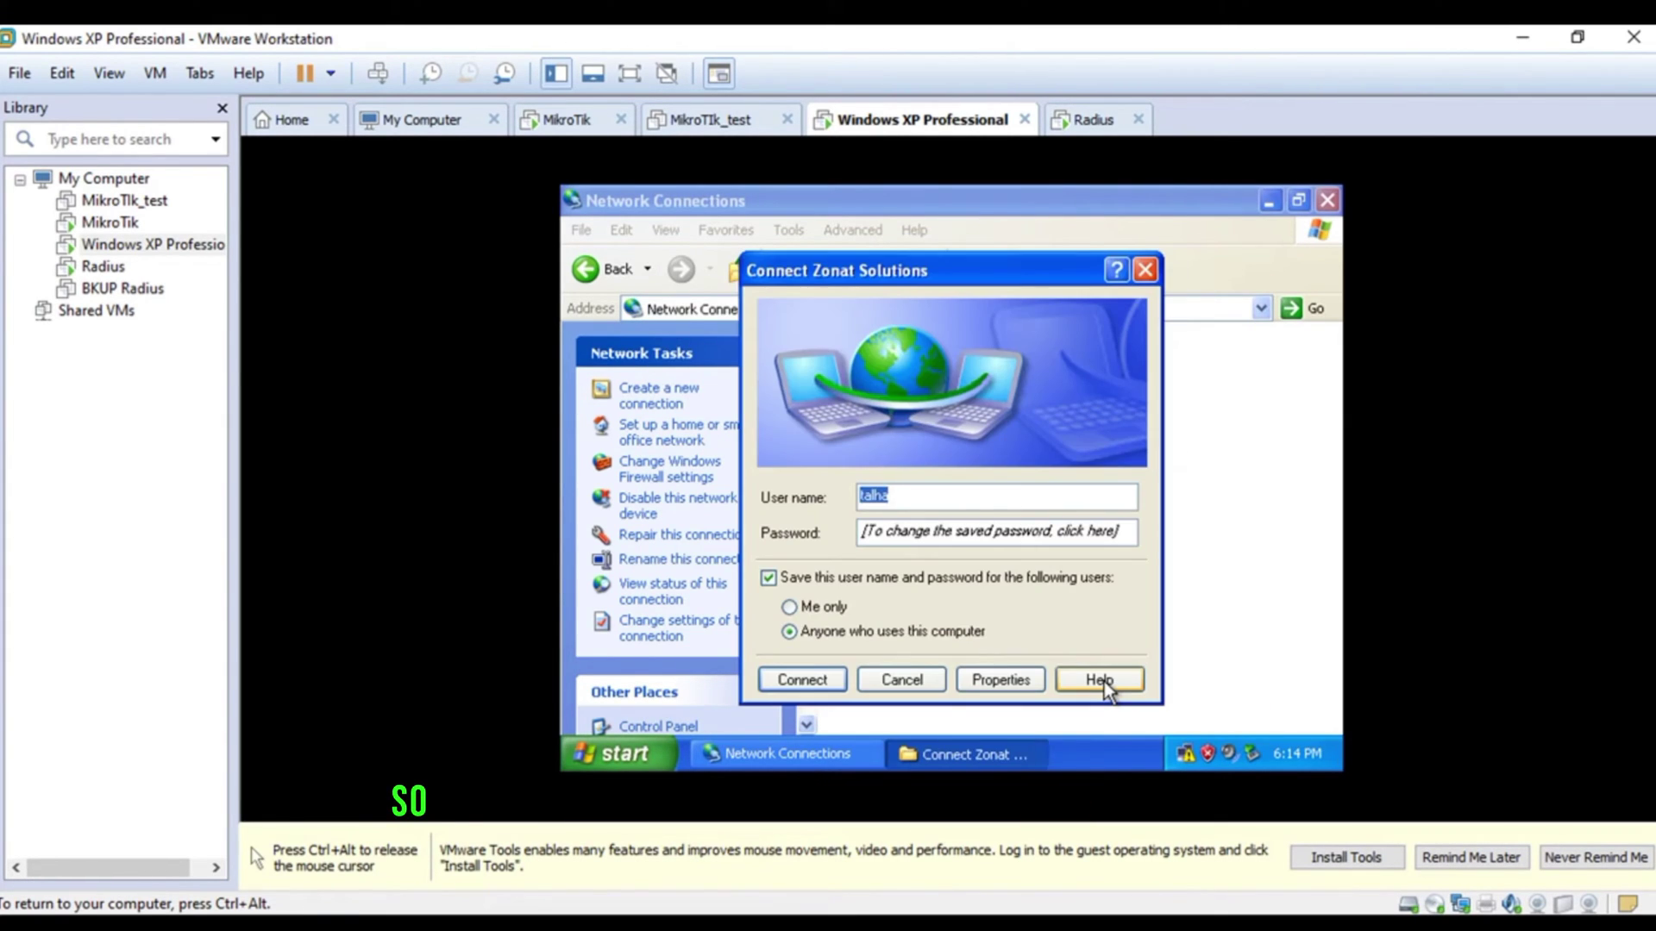
- Dial Zonat Solutions by entering the account password in the connect dialog
click(926, 539)
text(ta)
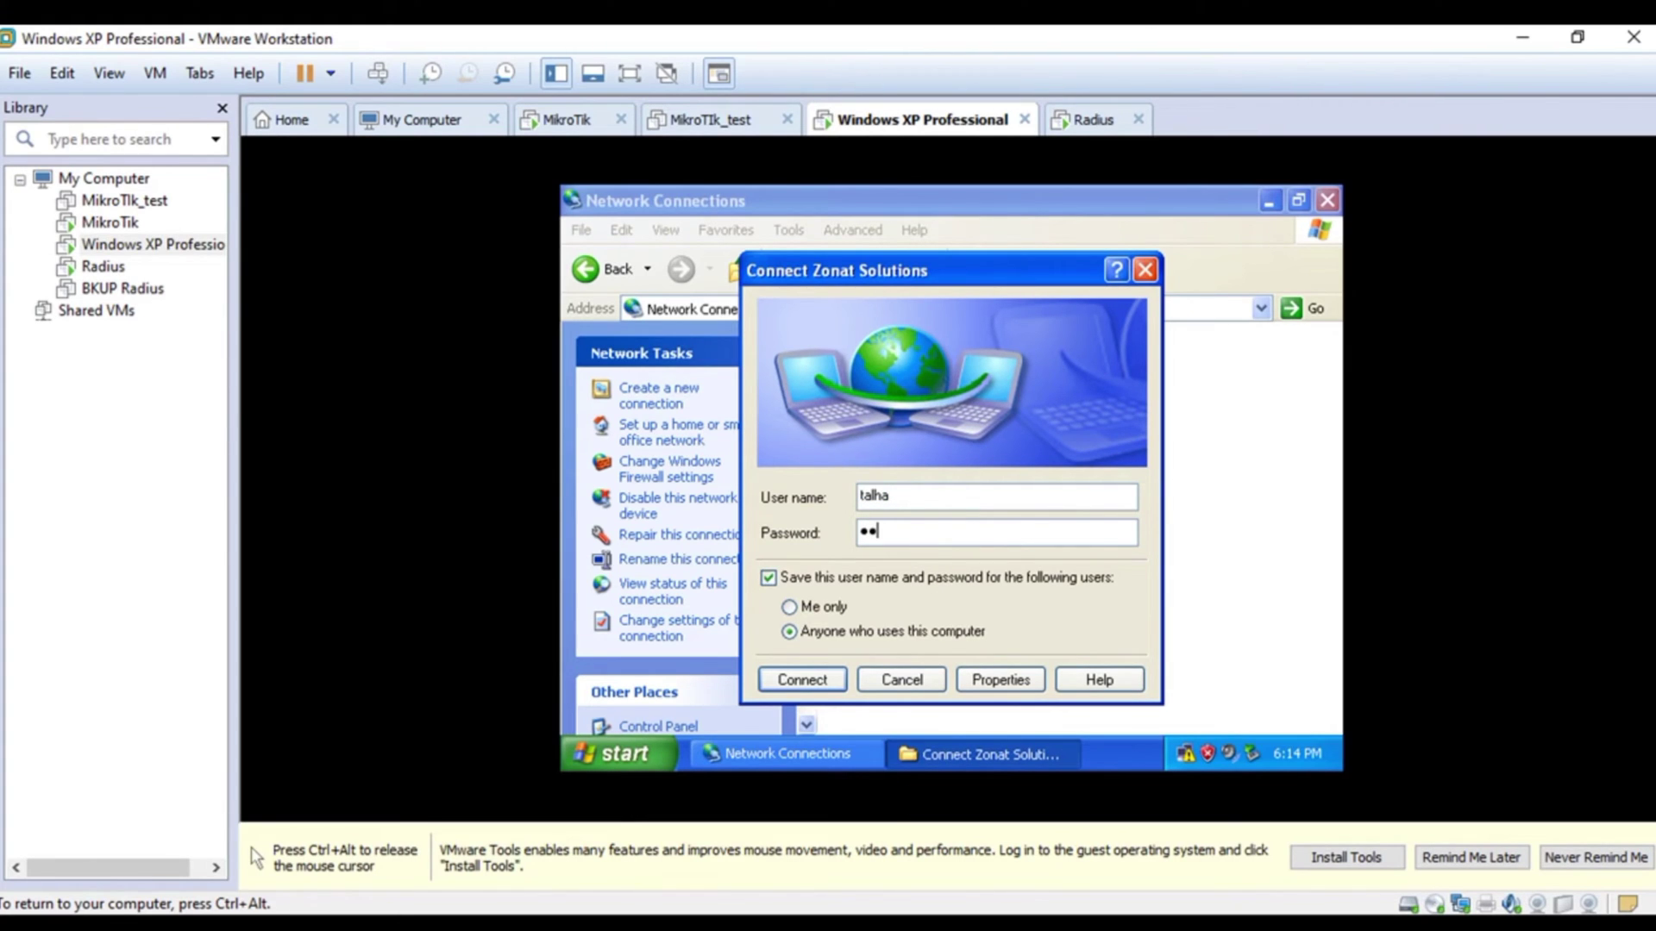
key(Return)
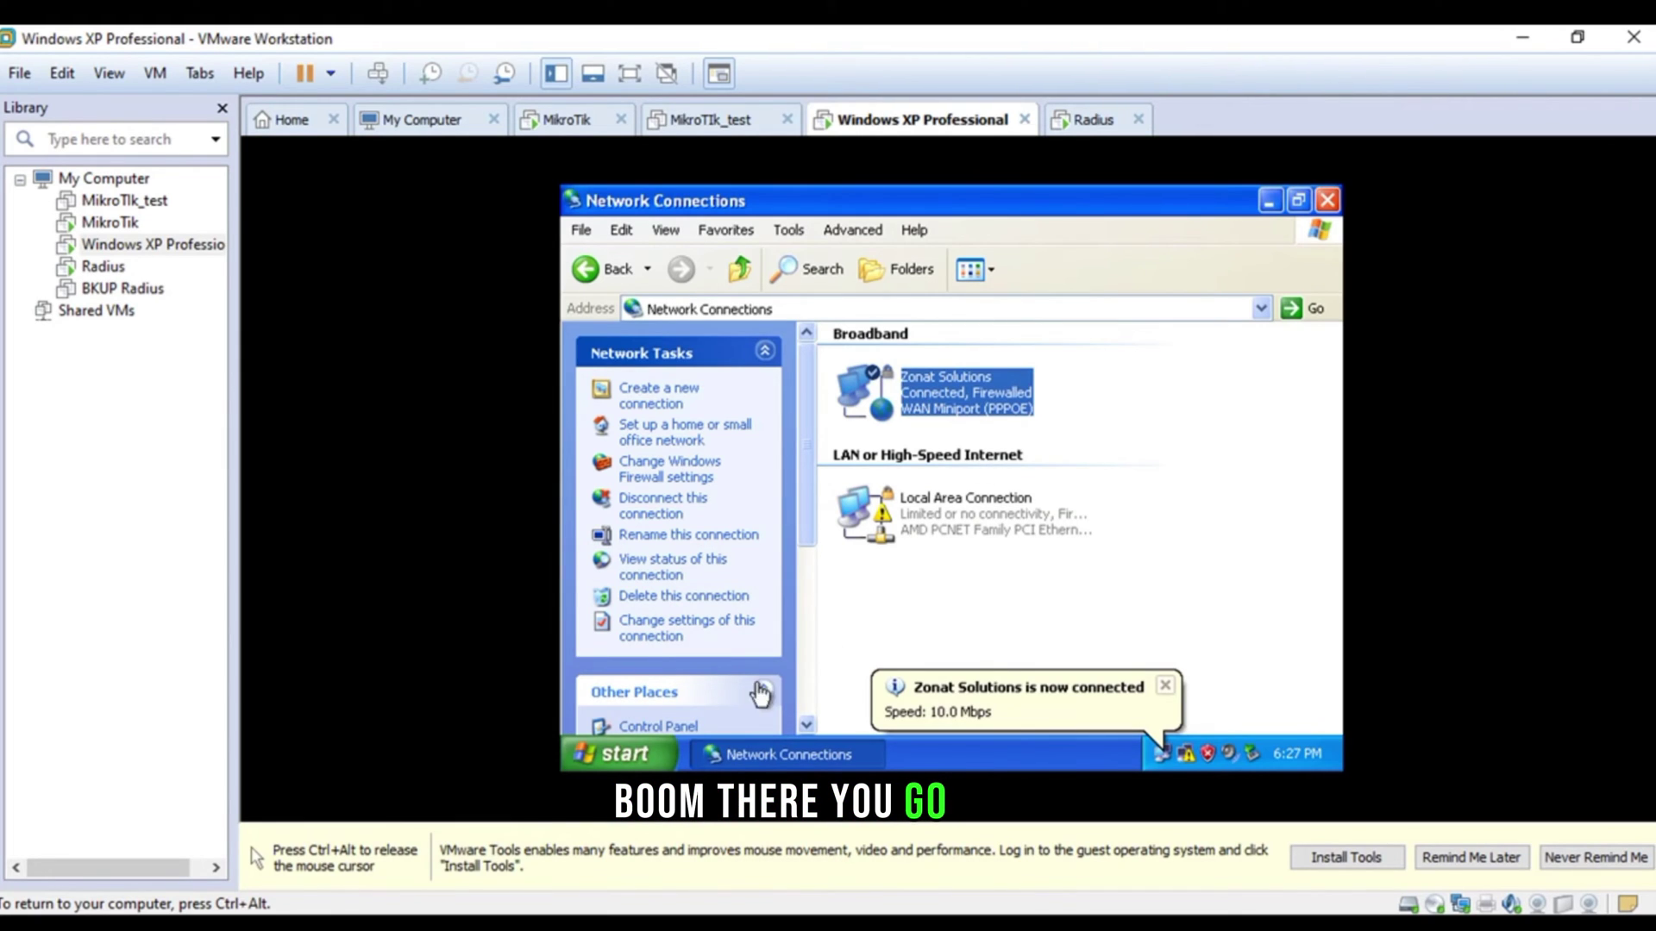
- In the XP guest, open Internet Explorer, load google.com, then close the browser
click(661, 739)
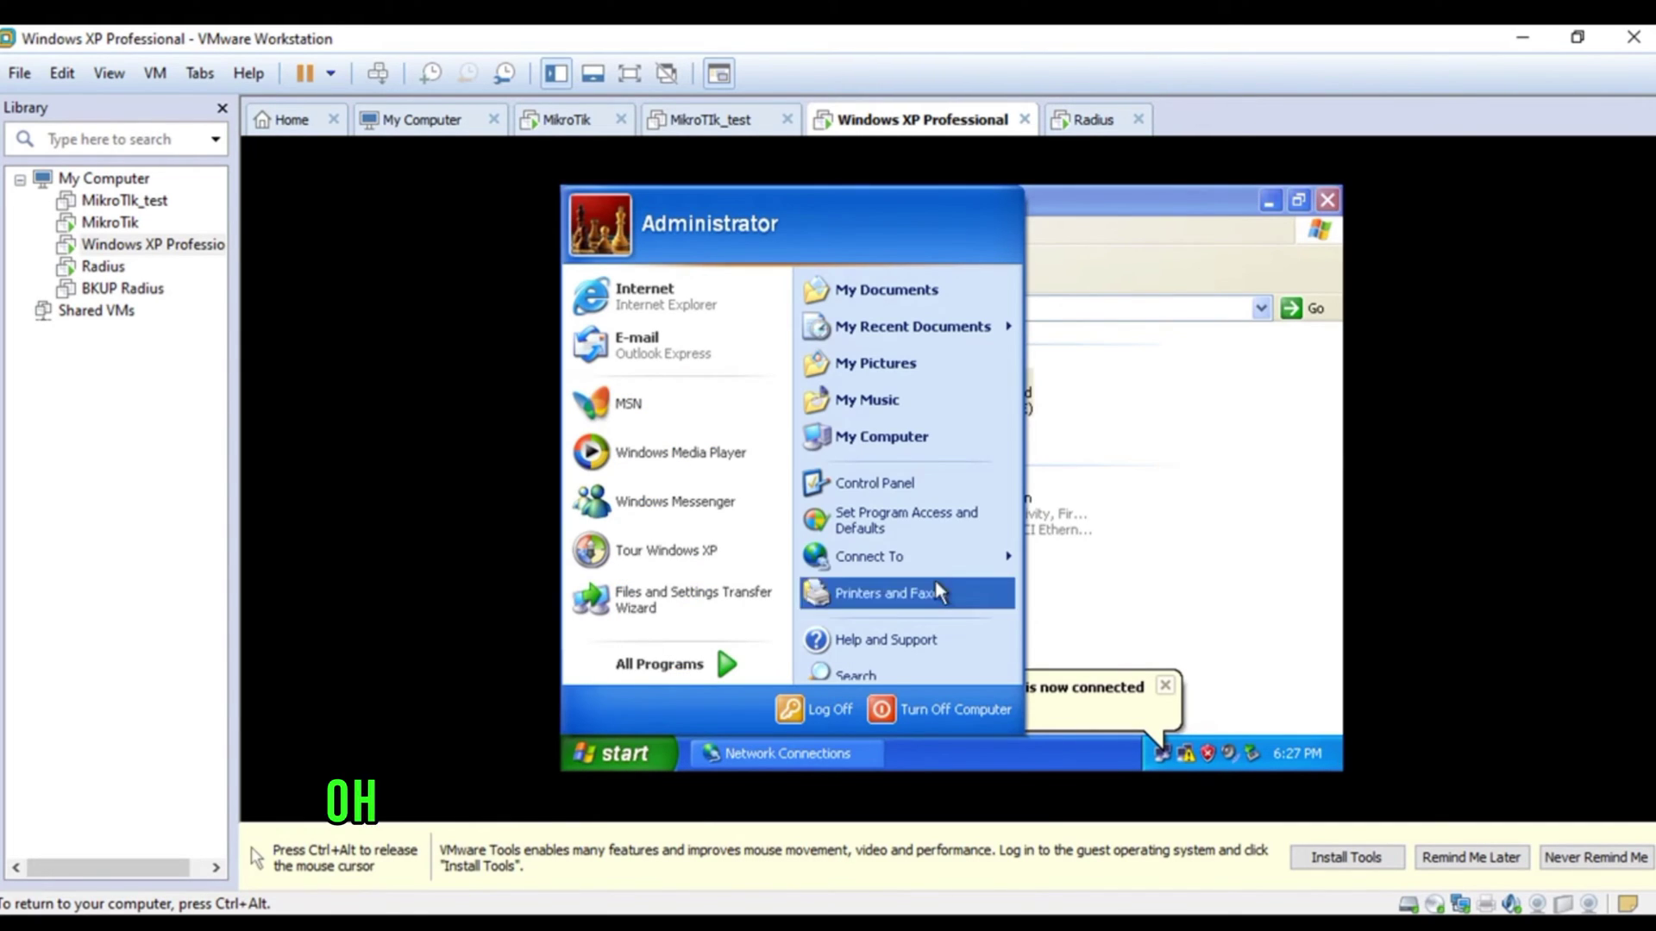
click(671, 304)
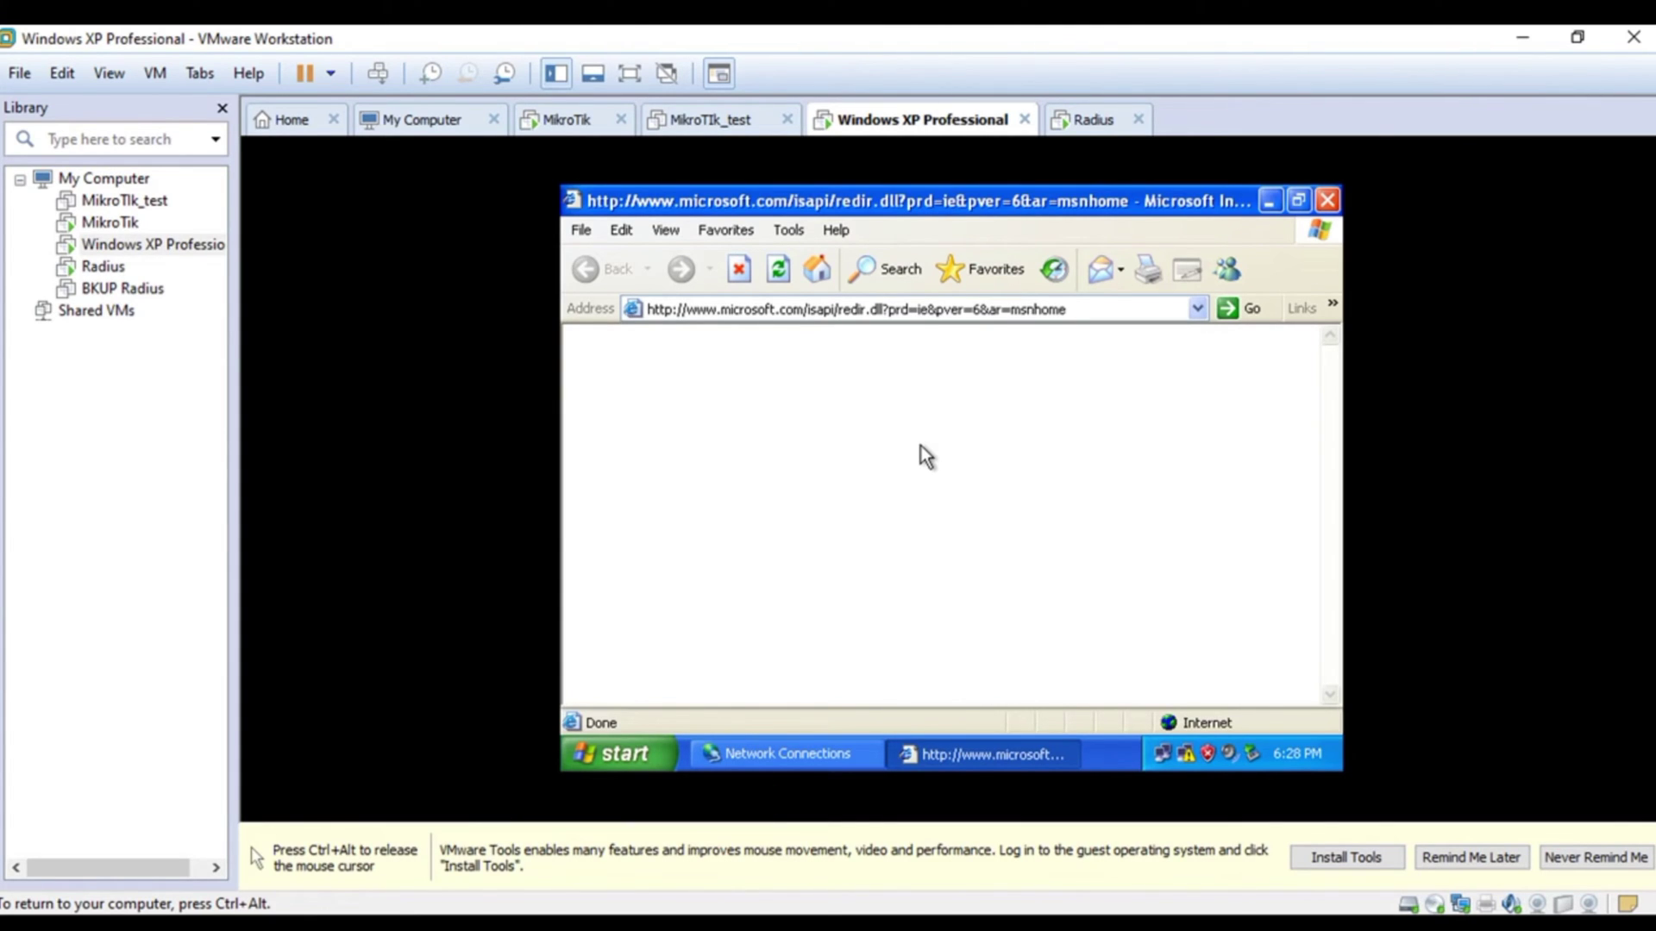
click(865, 309)
text(goo)
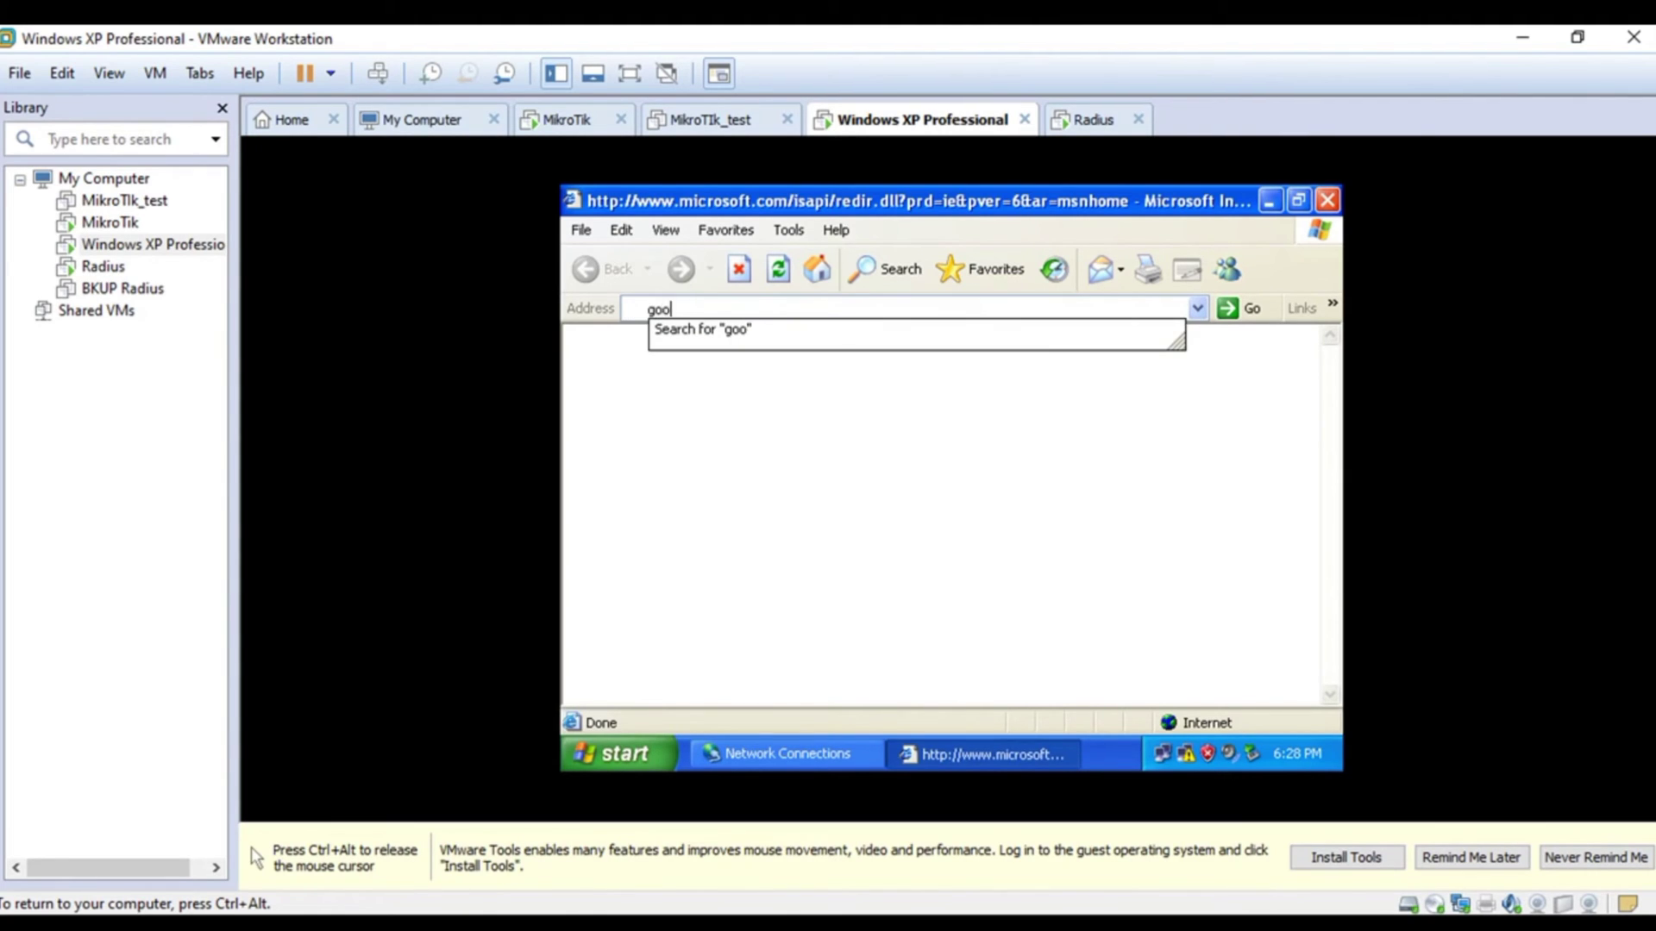
text(gle.com)
key(Return)
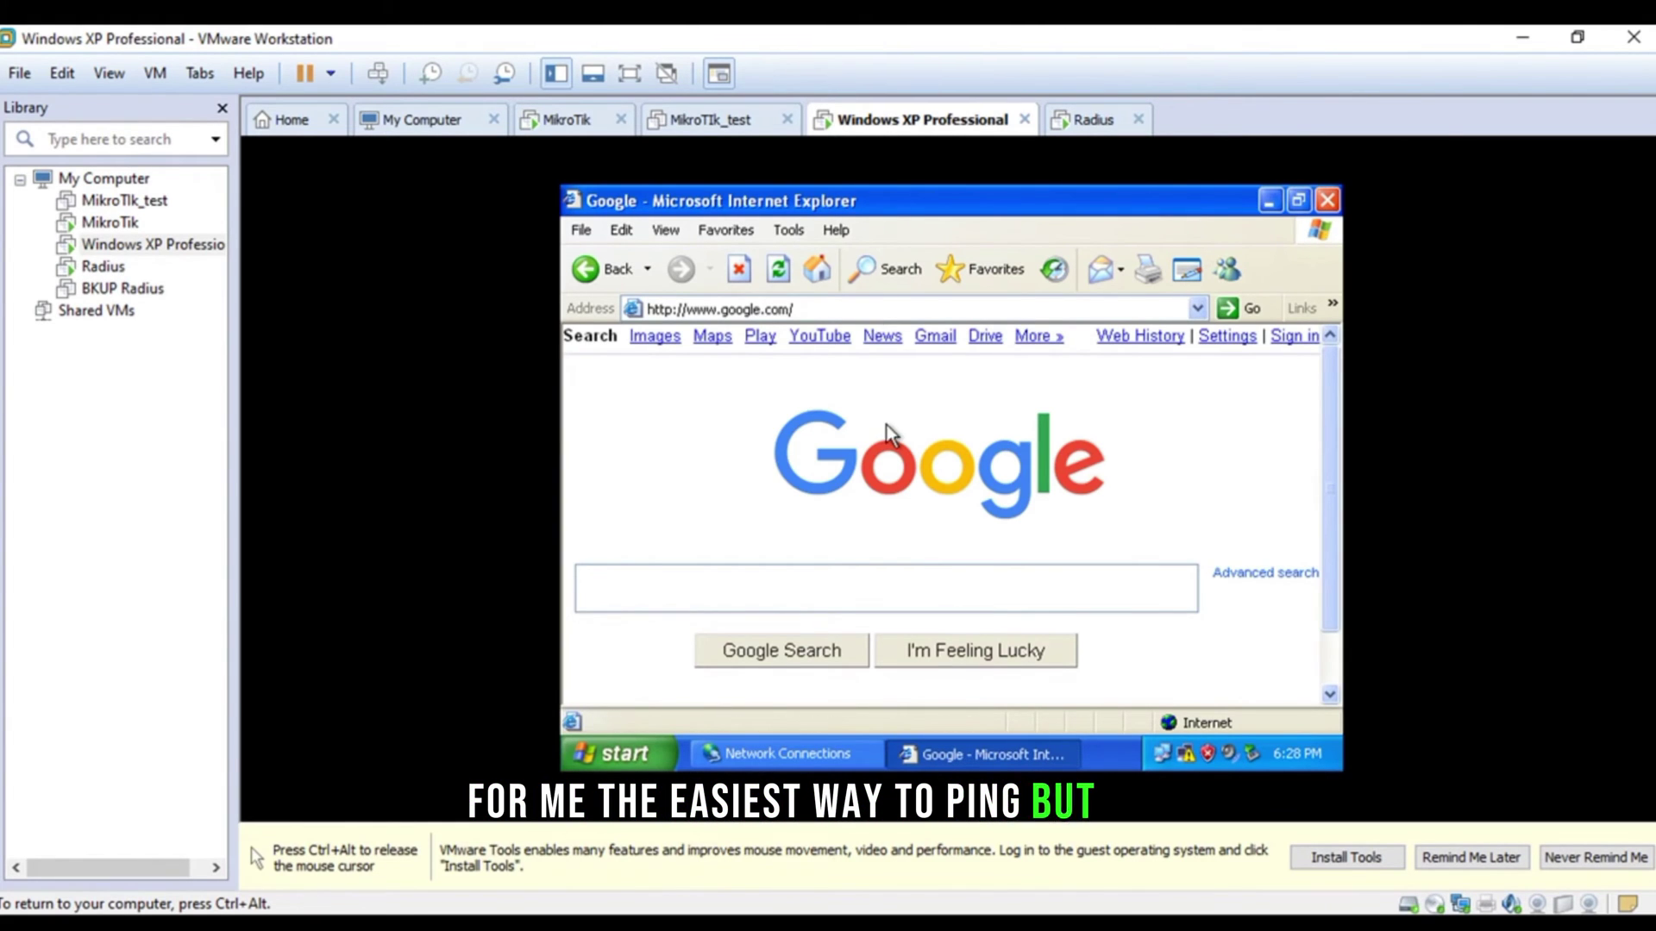
click(1328, 202)
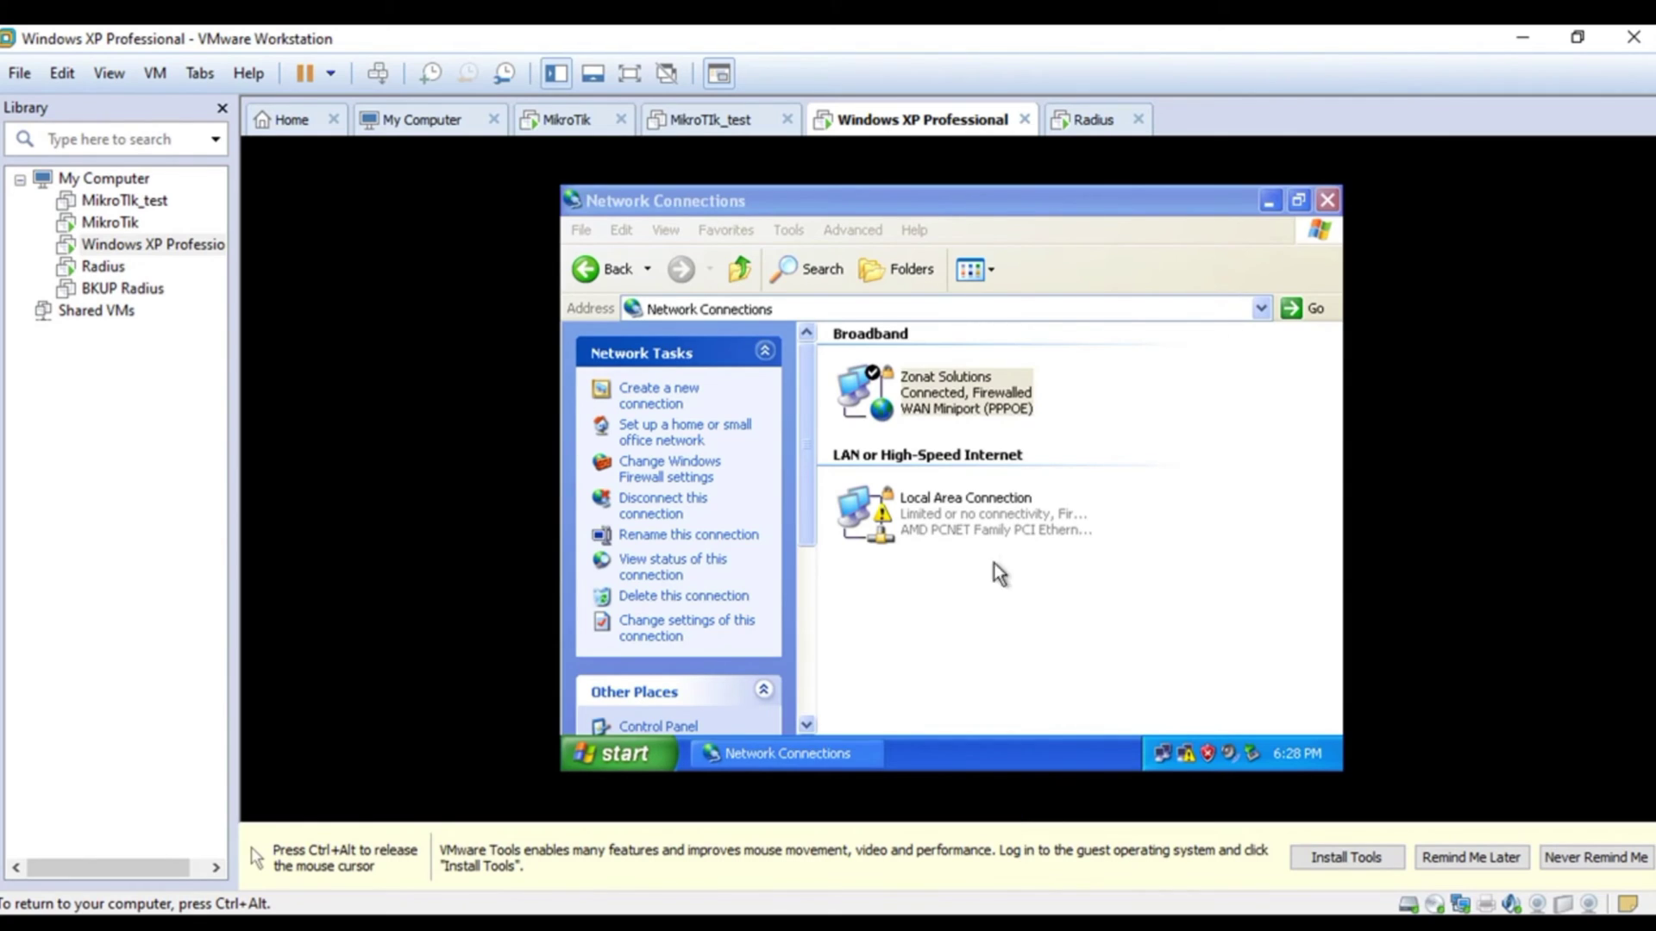
- Widen WinBox's Interface List Name column, then check the PPP Secrets list and close it
click(984, 603)
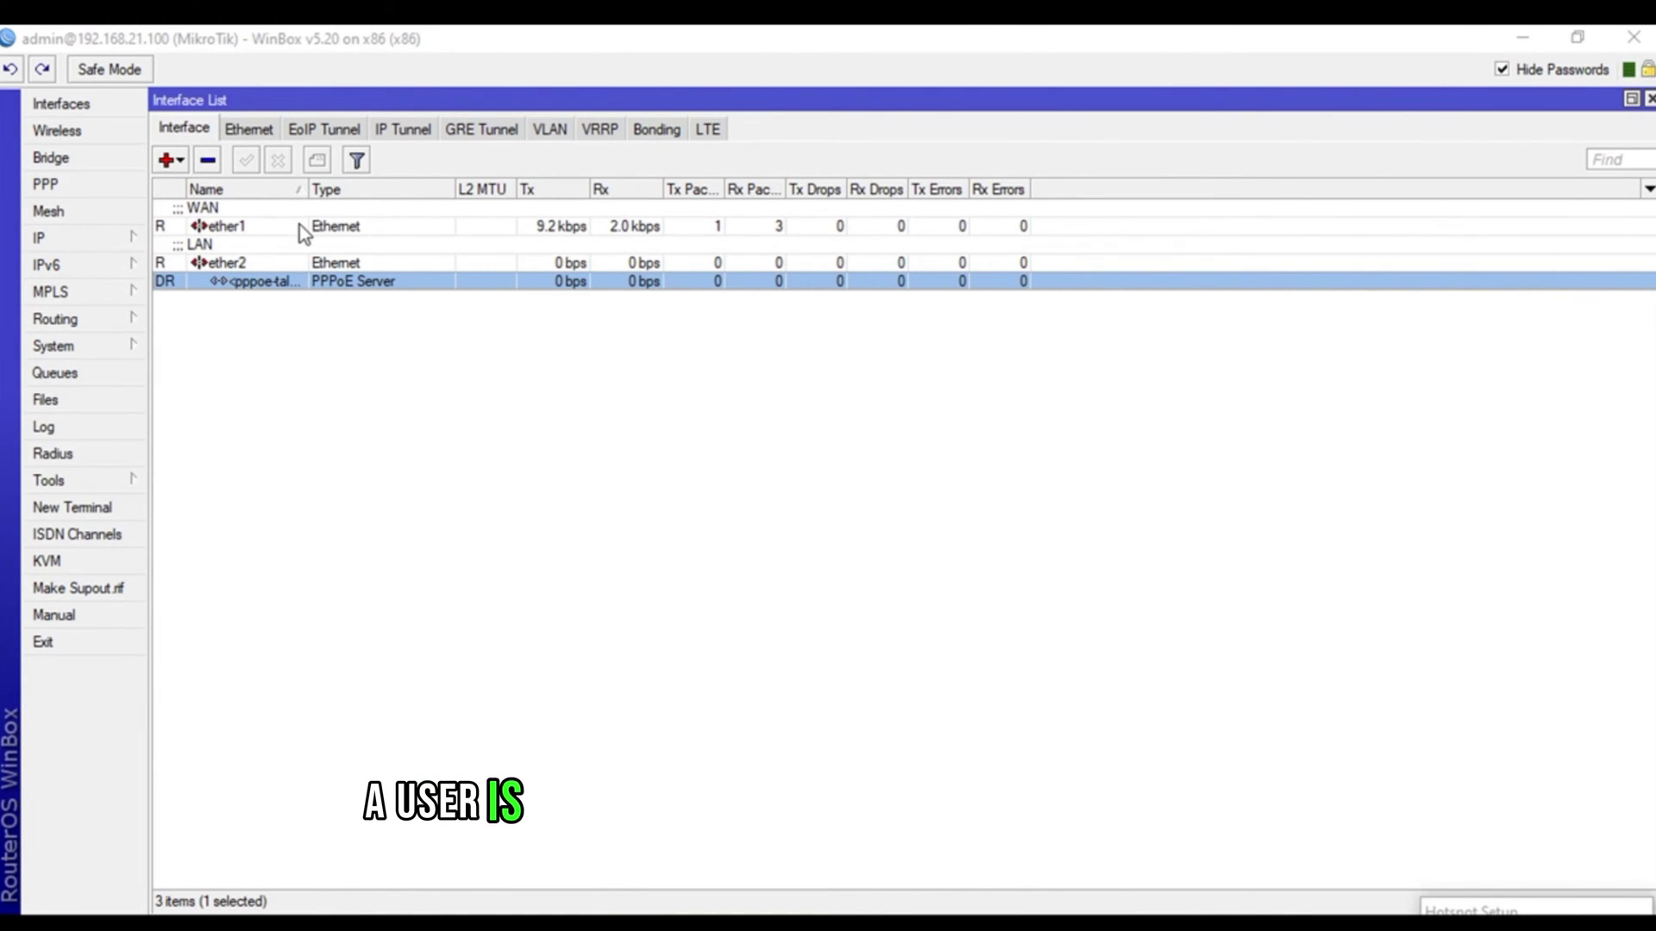
drag(308, 189, 412, 206)
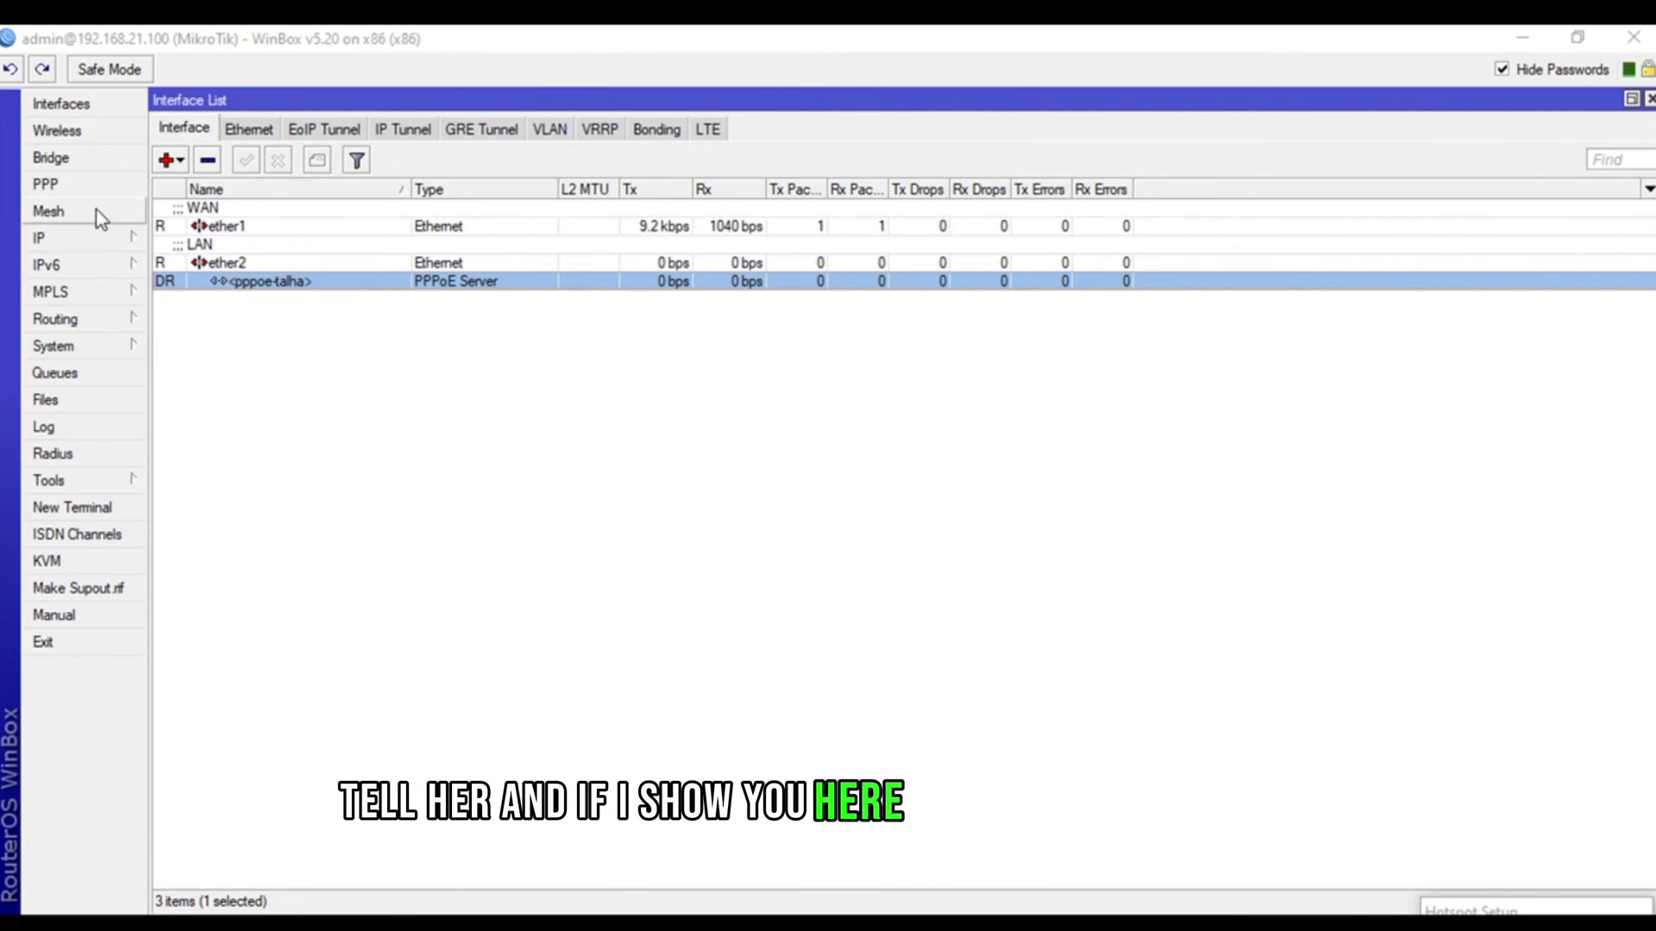
click(78, 184)
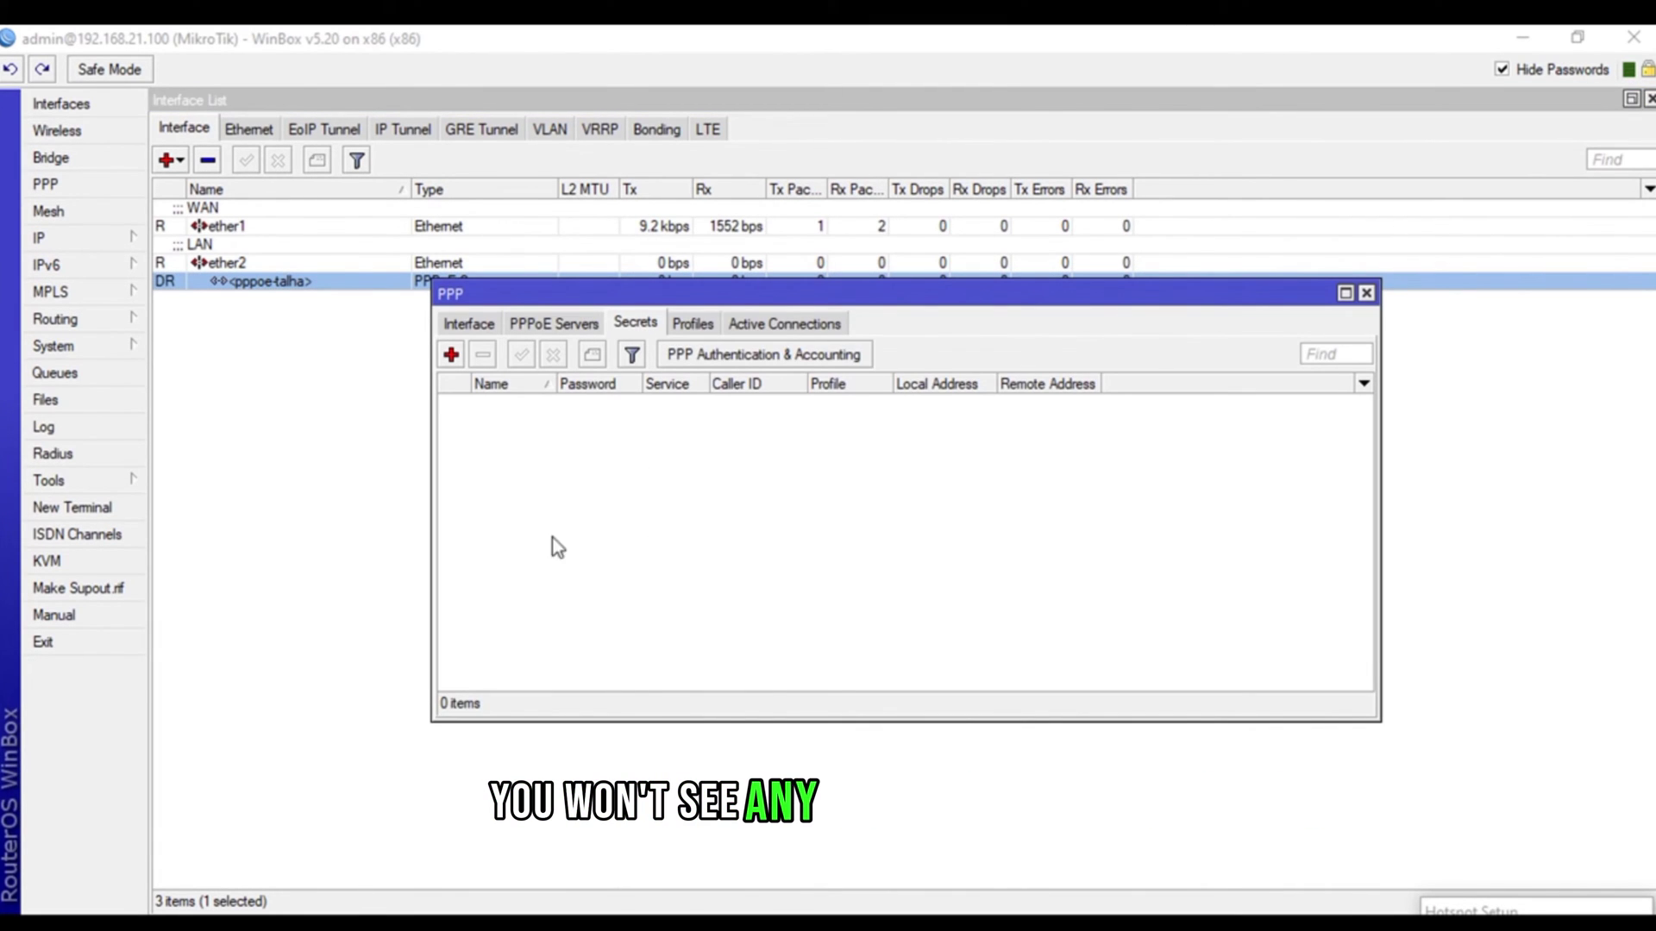
click(1366, 293)
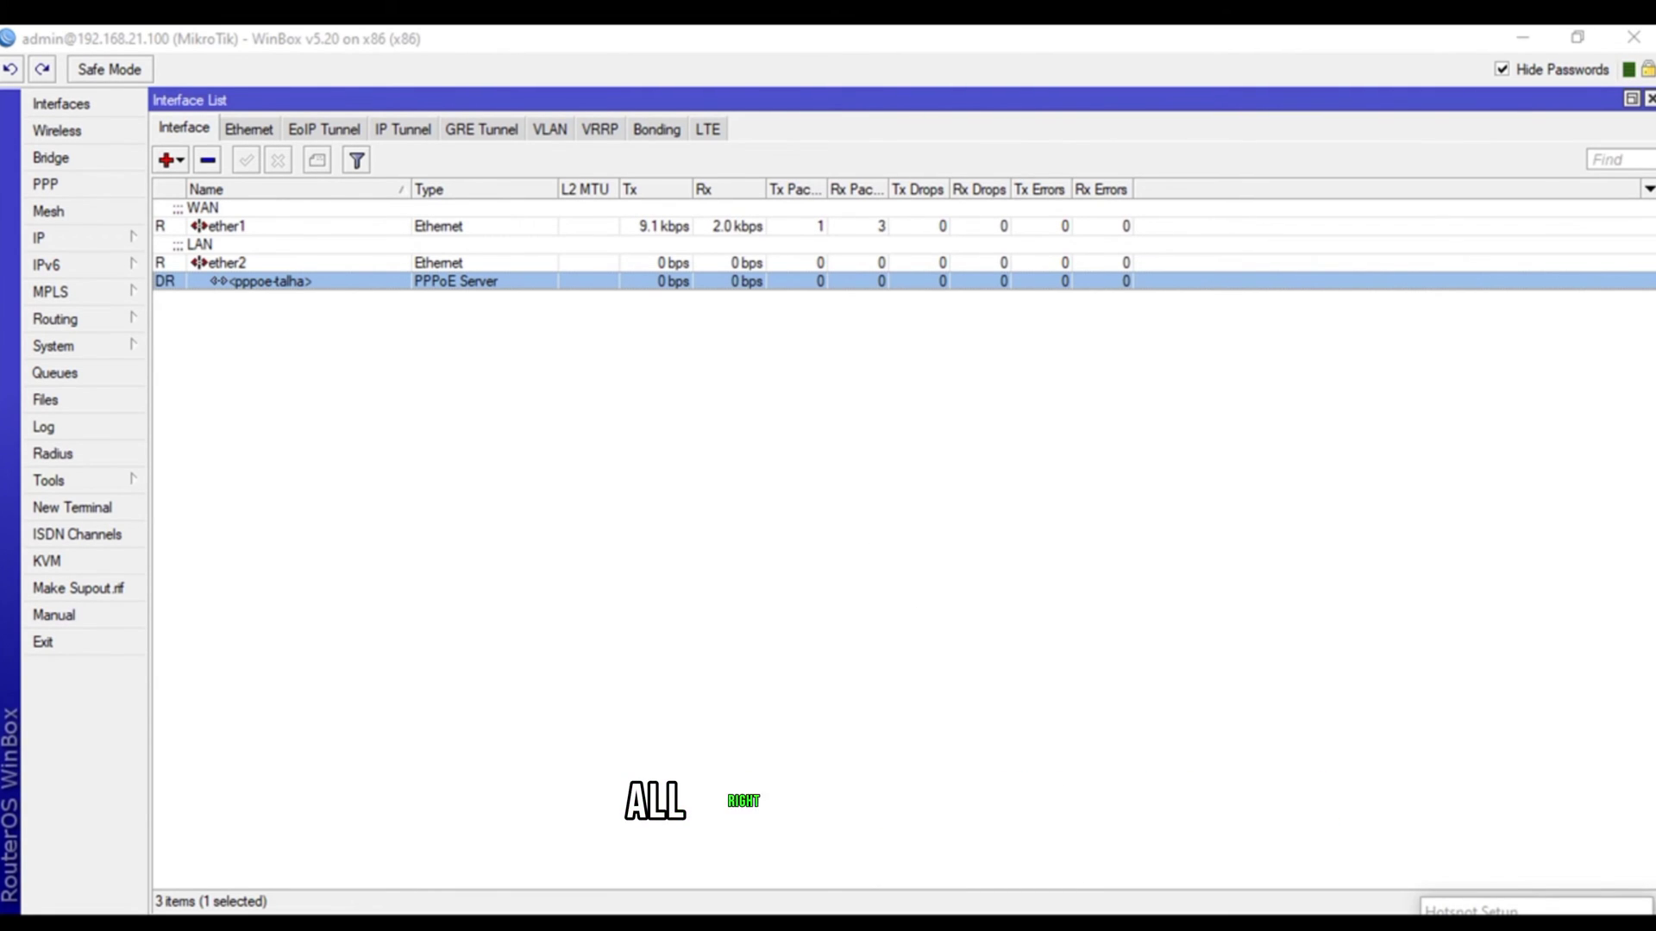
- Disconnect the Zonat Solutions PPPoE connection from its status window in the XP guest
click(1296, 750)
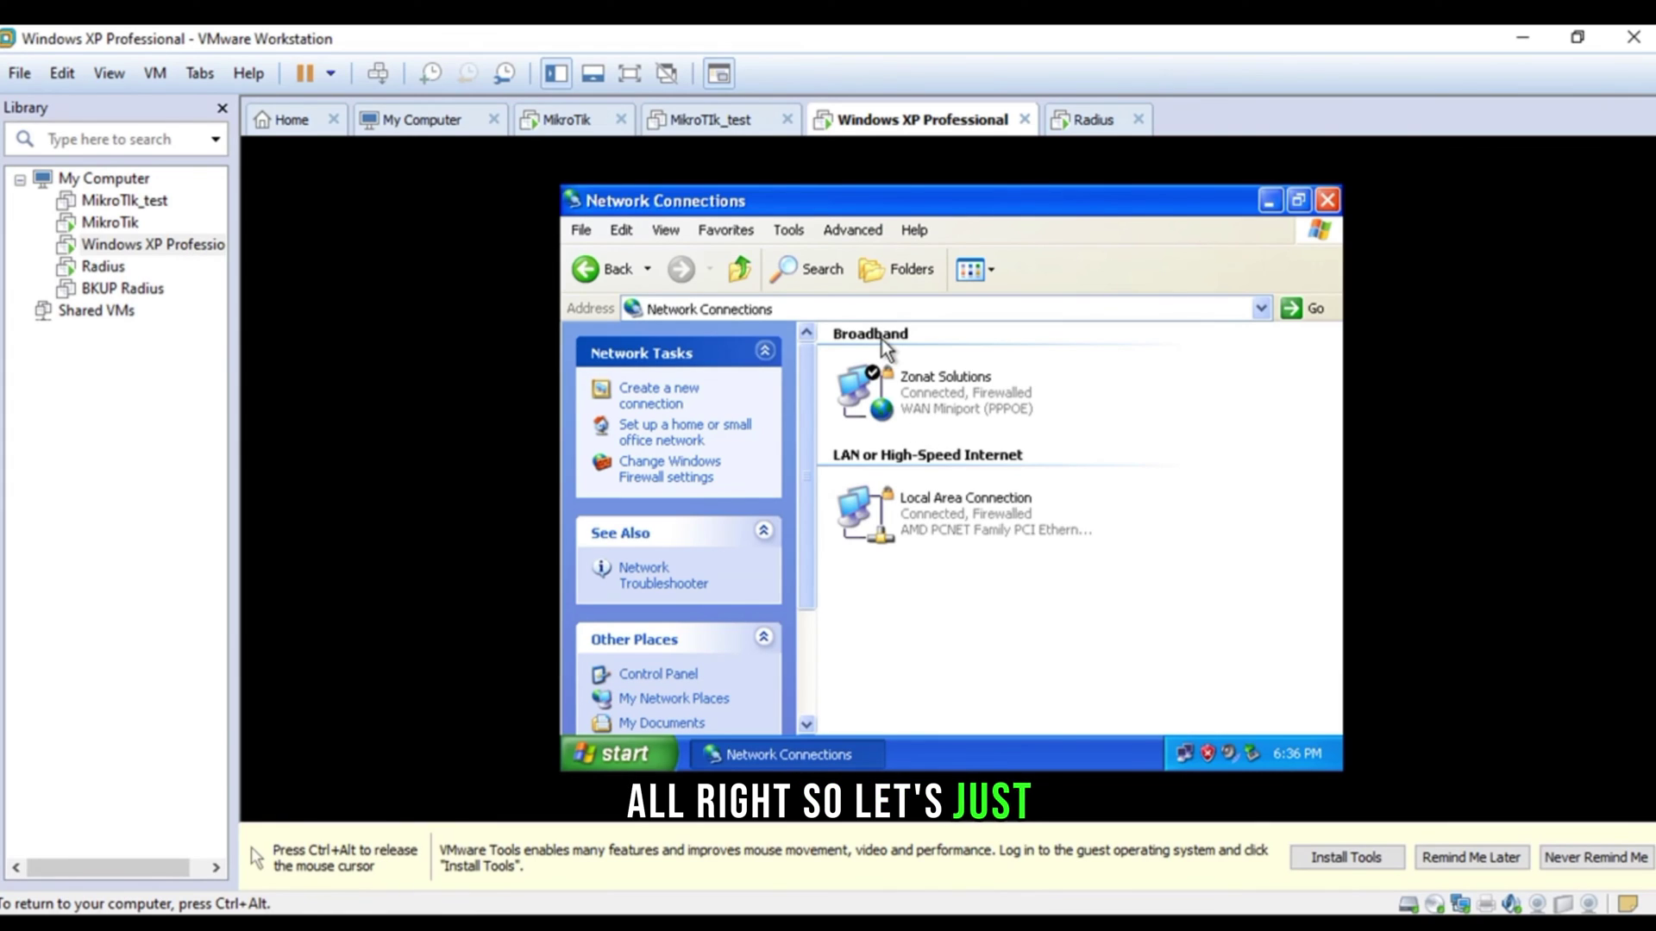
double_click(922, 392)
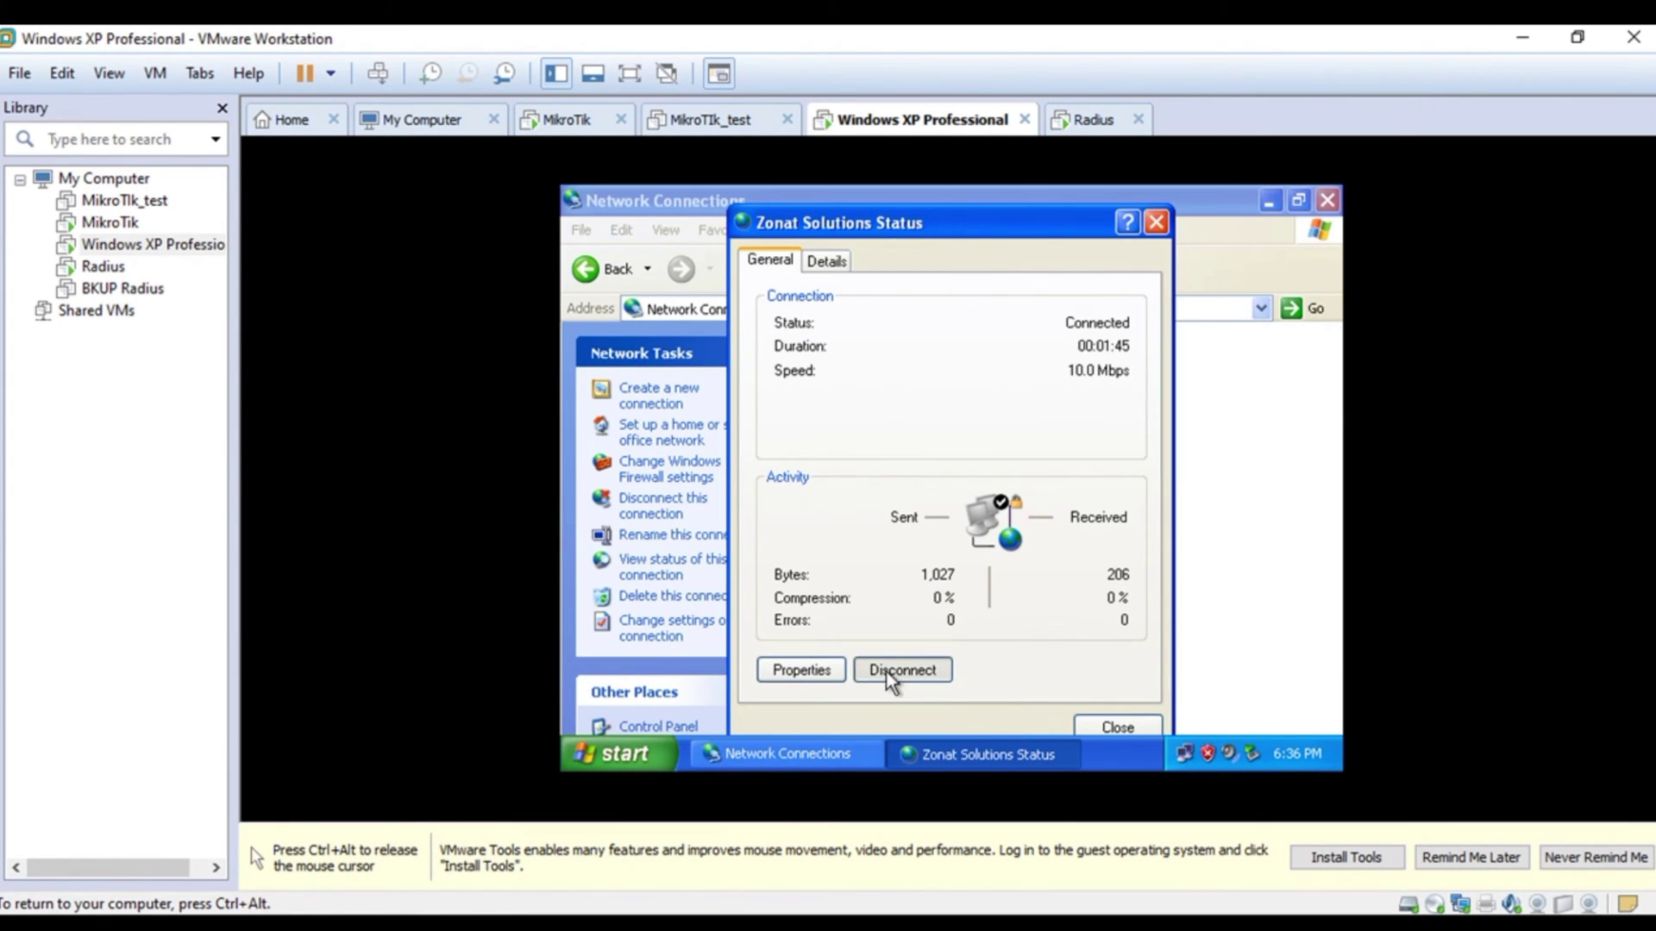
click(888, 674)
- Disable and re-enable Local Area Connection, then check its Support tab for the DHCP address 10.0.0.105
click(910, 516)
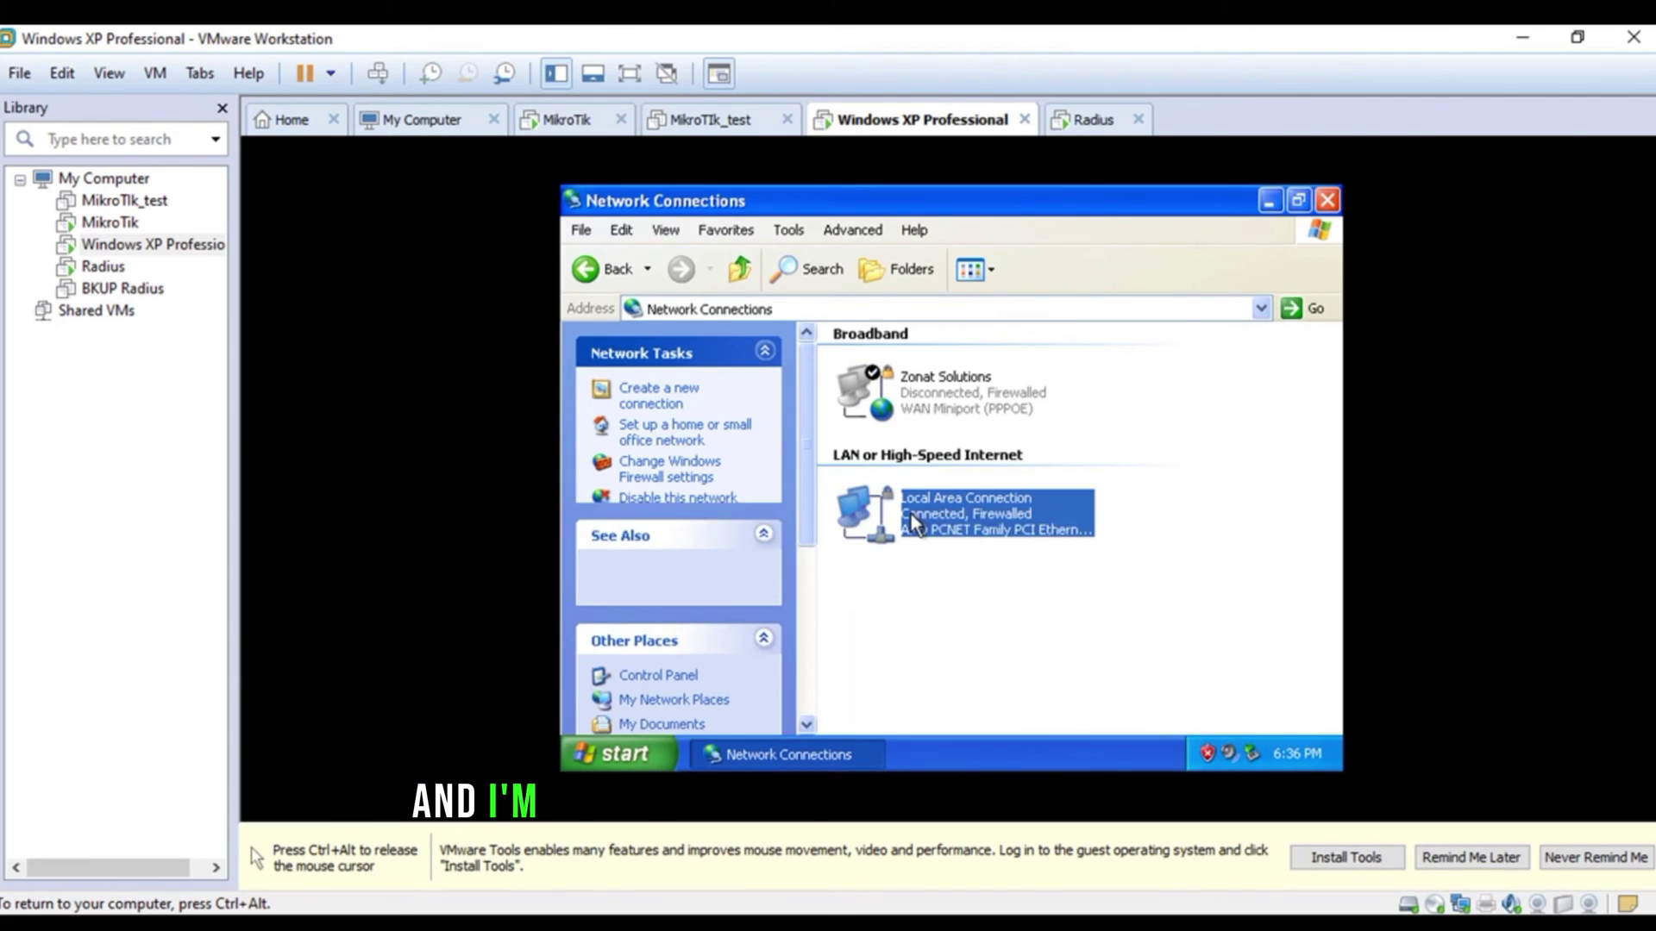
right_click(910, 514)
click(926, 521)
right_click(922, 502)
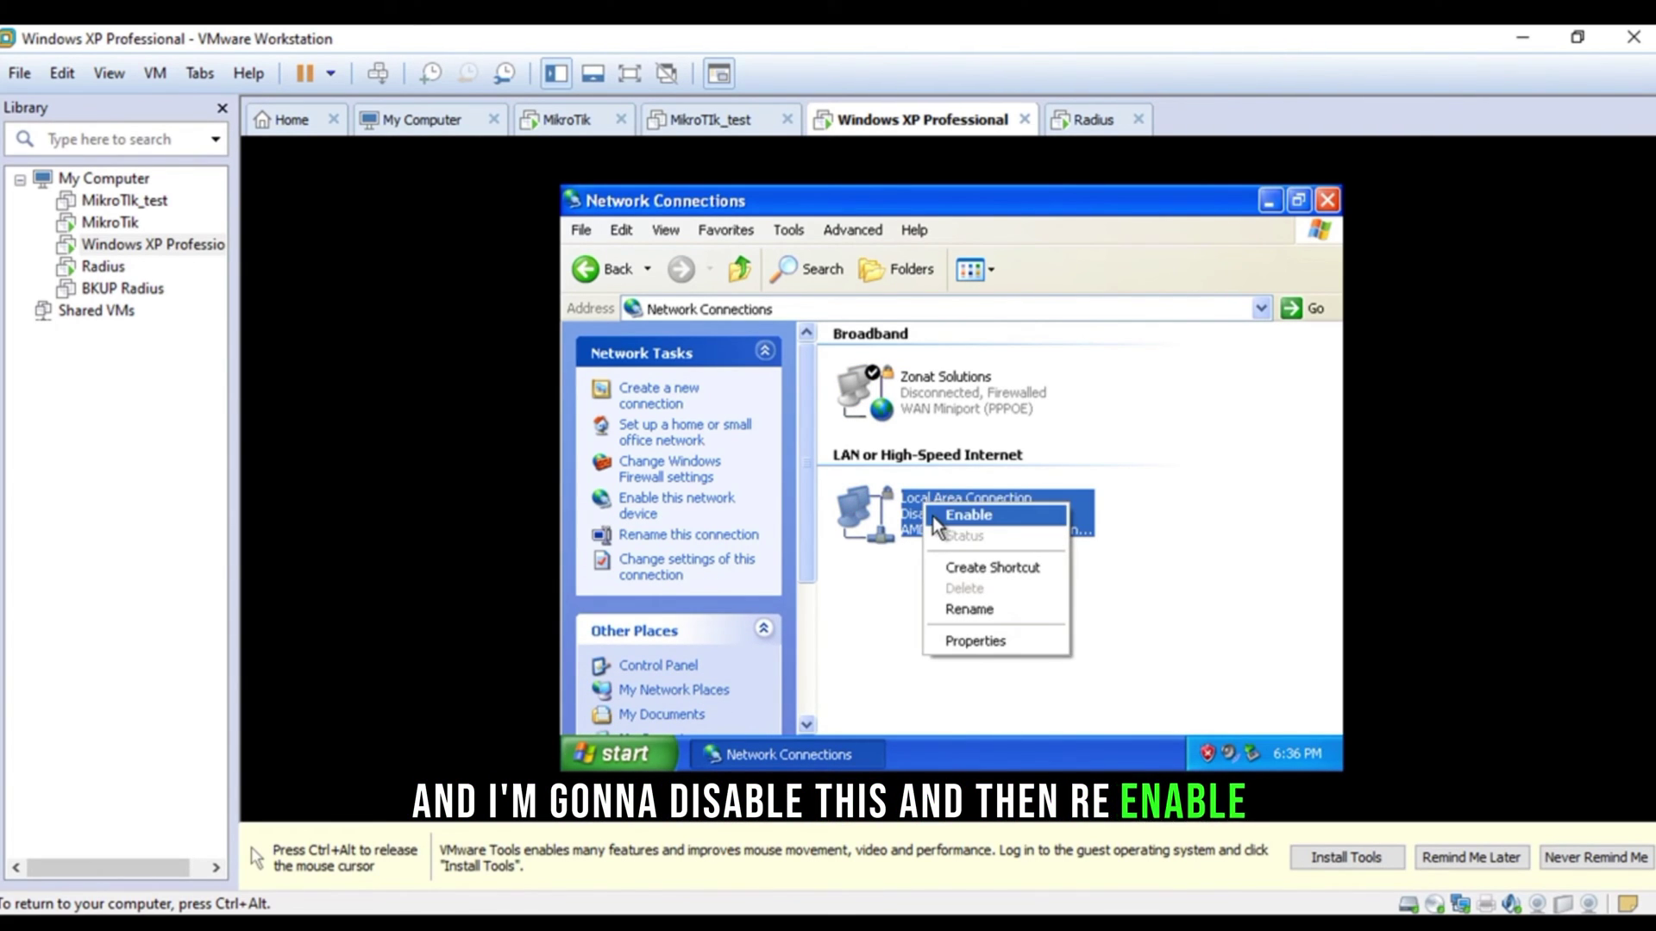
click(934, 517)
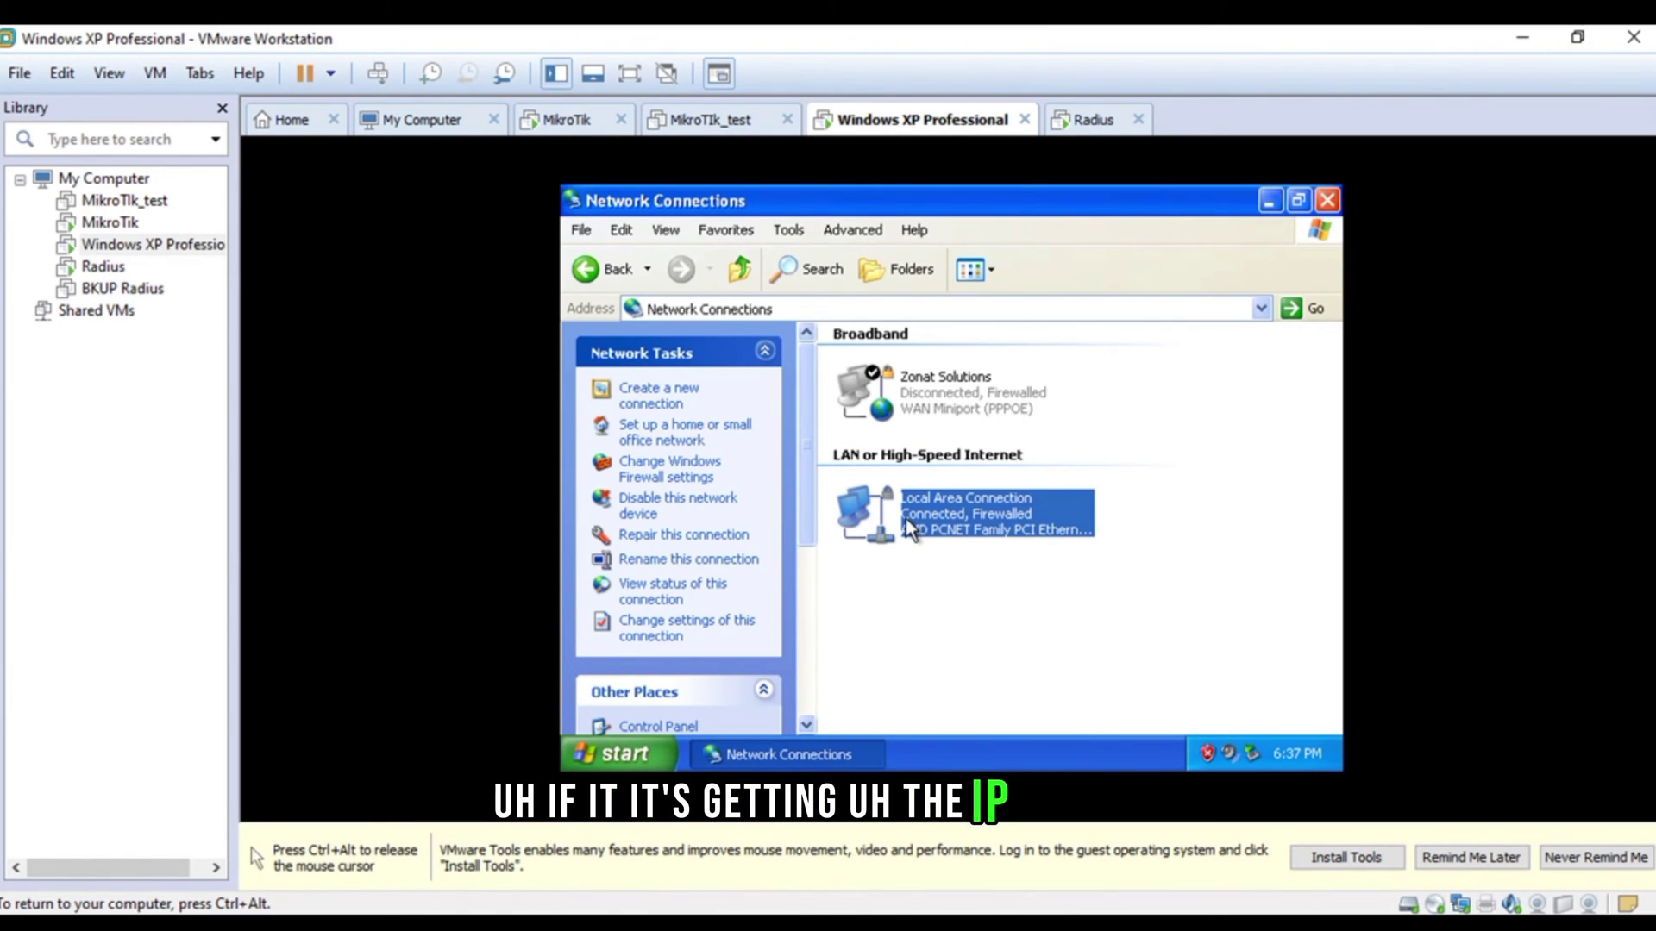
double_click(905, 519)
click(829, 260)
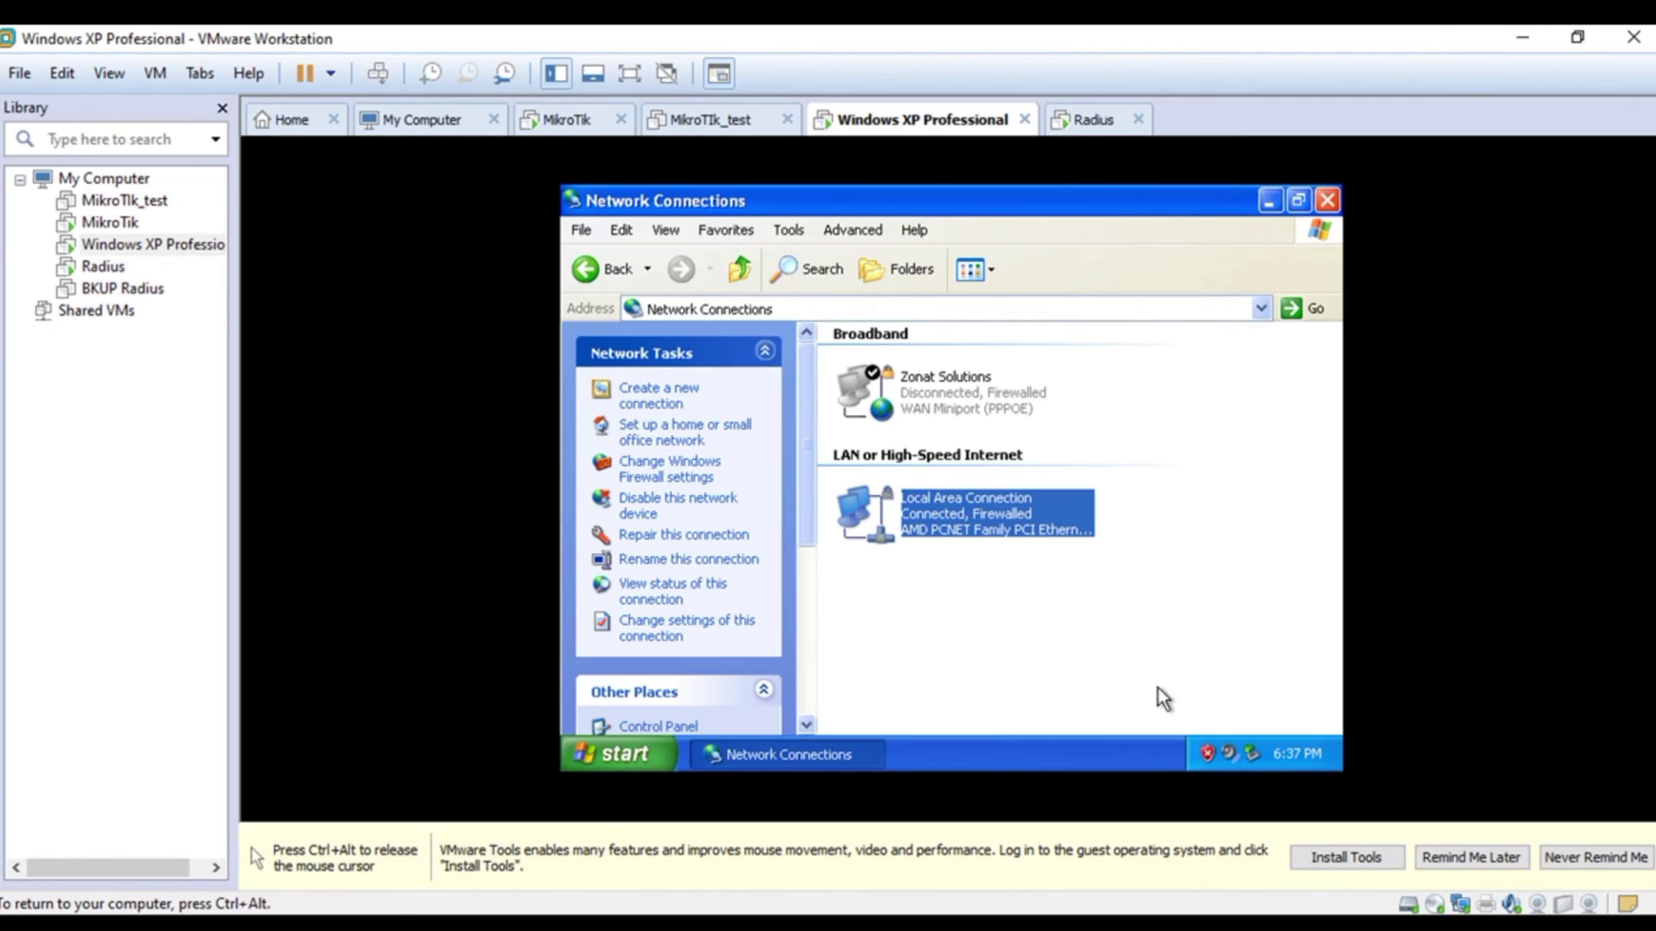
- Minimize Network Connections, start Internet Explorer from Start, and review the MikroTik Hotspot Gateway login page
click(1264, 206)
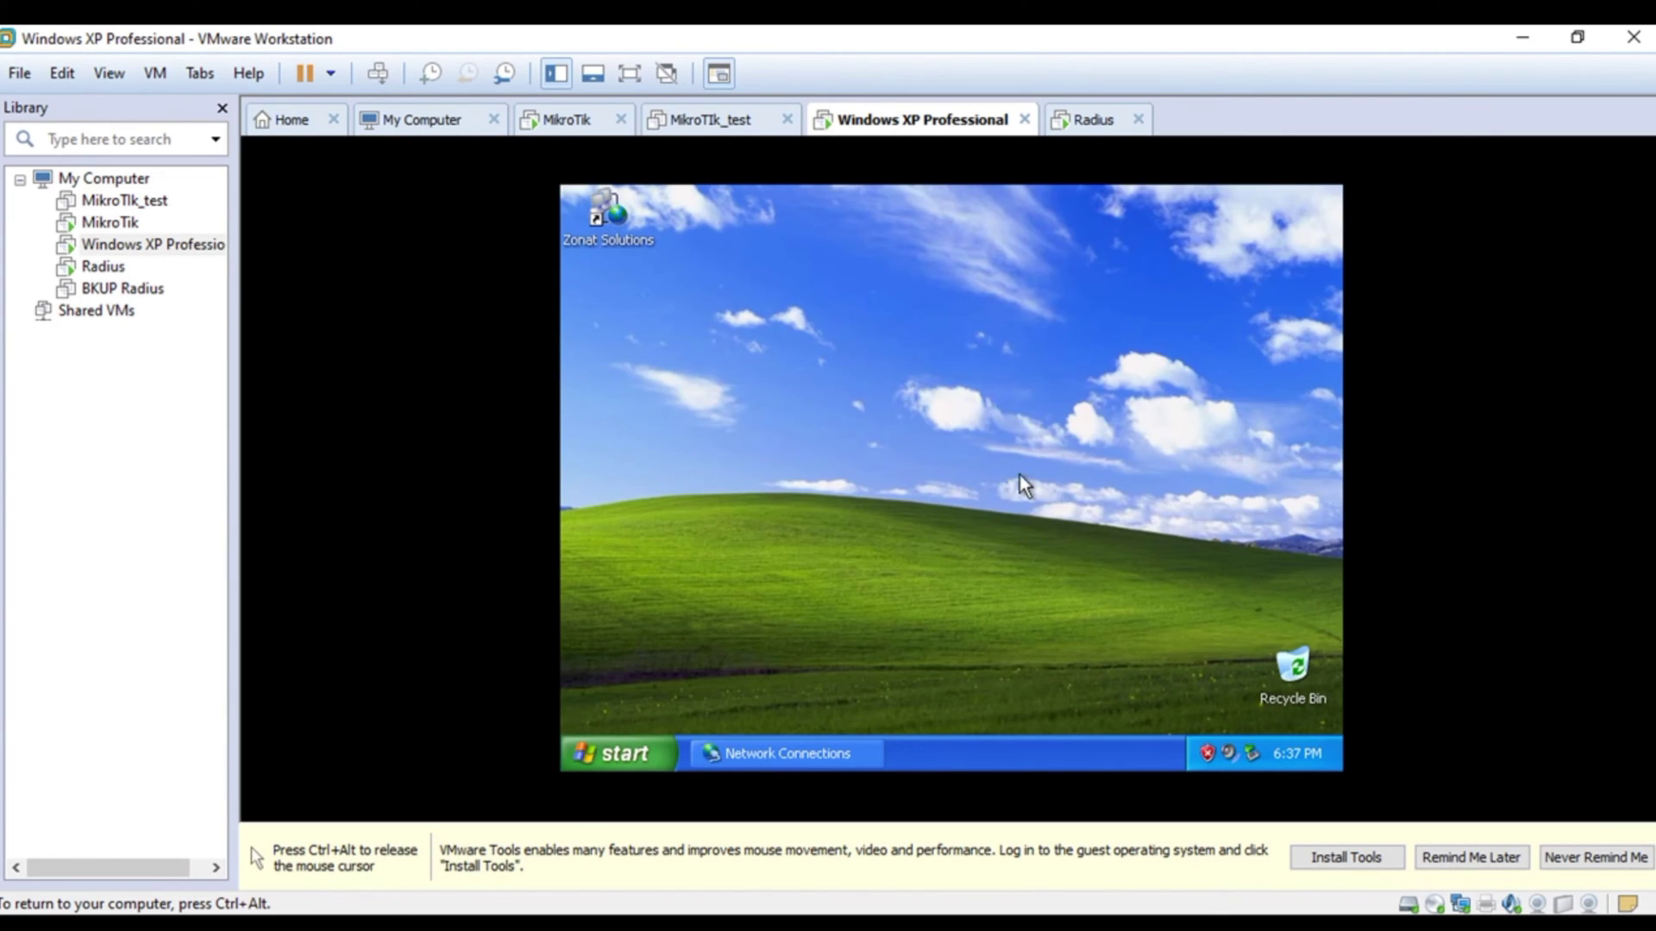
click(635, 748)
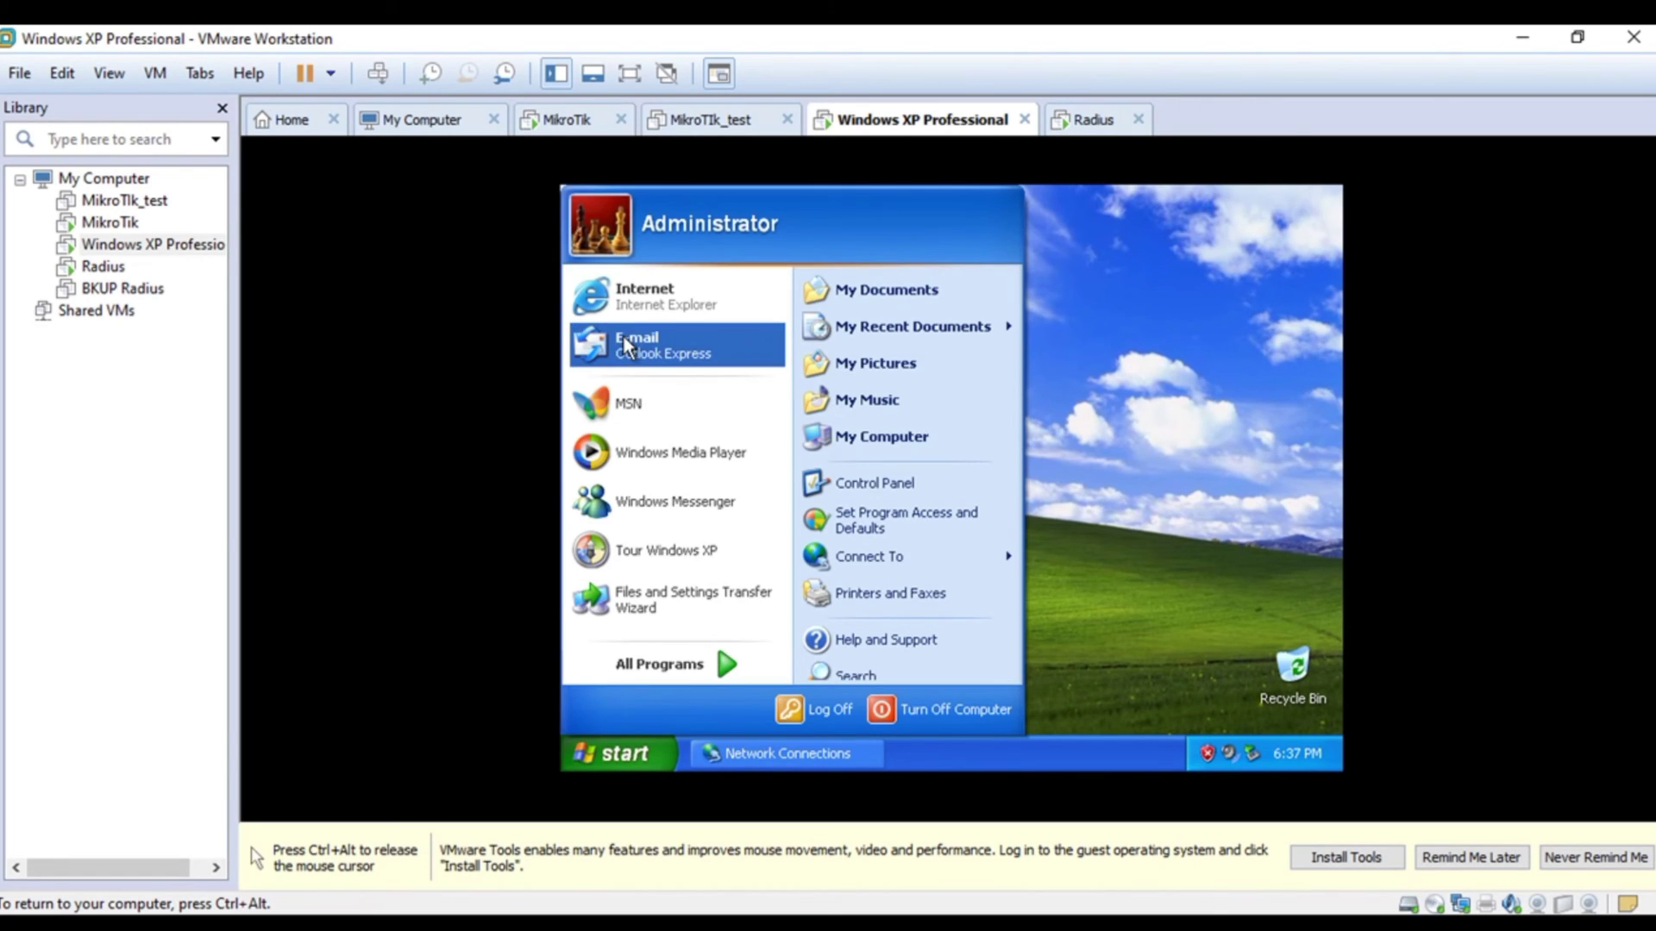
click(630, 297)
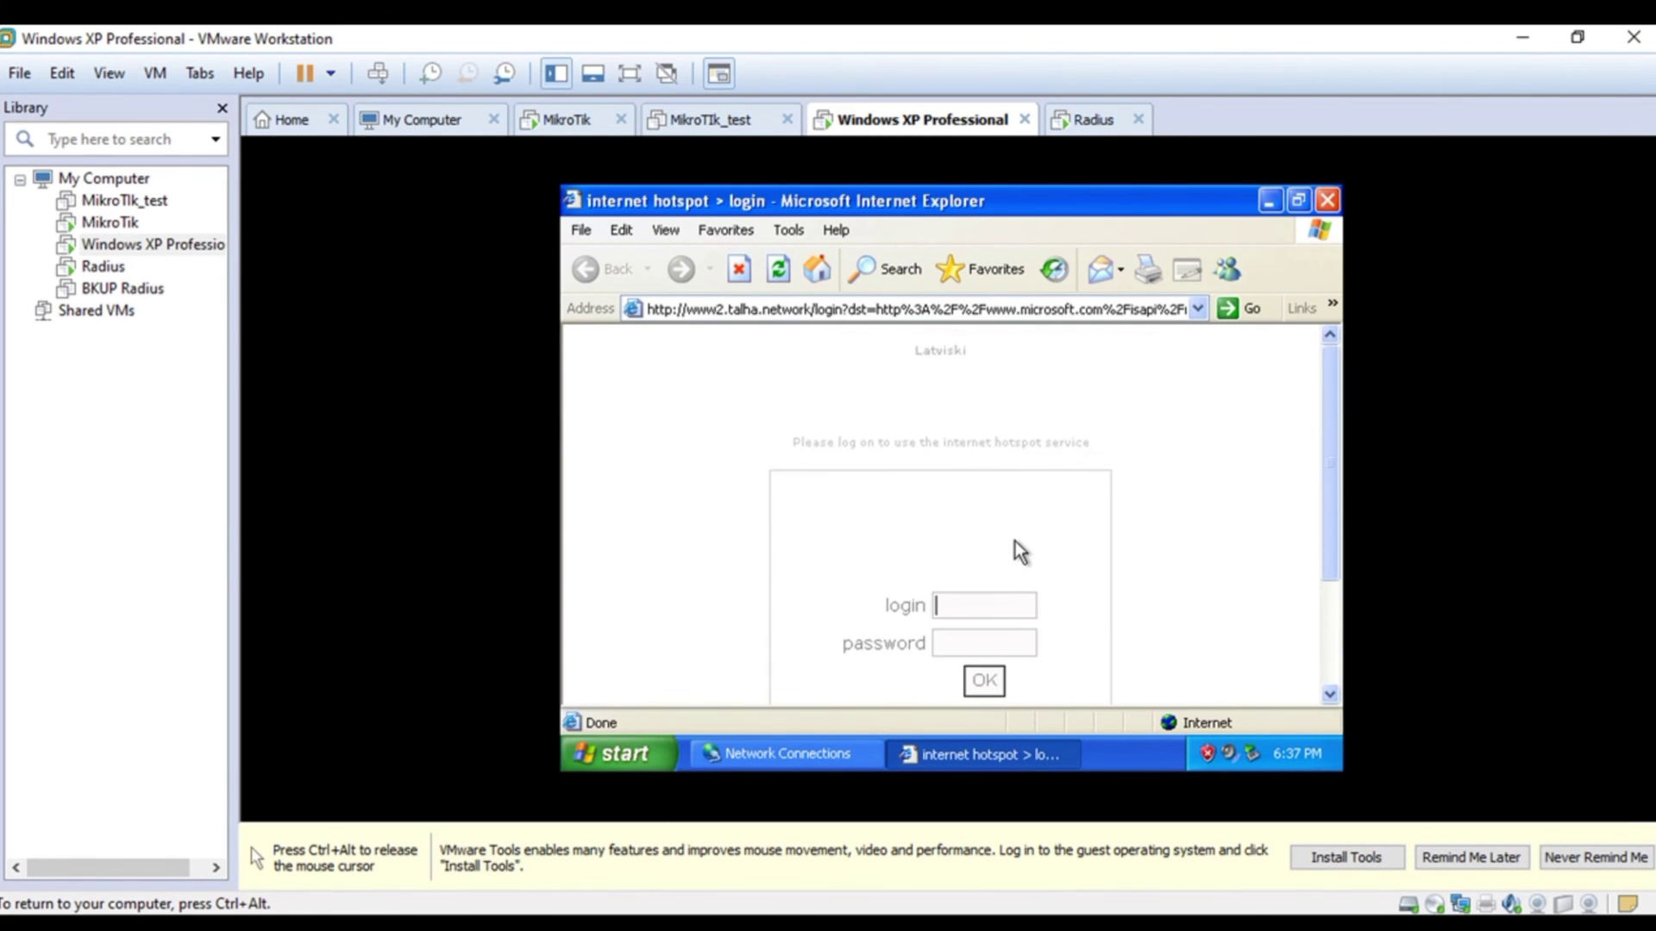
scroll(1015, 541, down, 3)
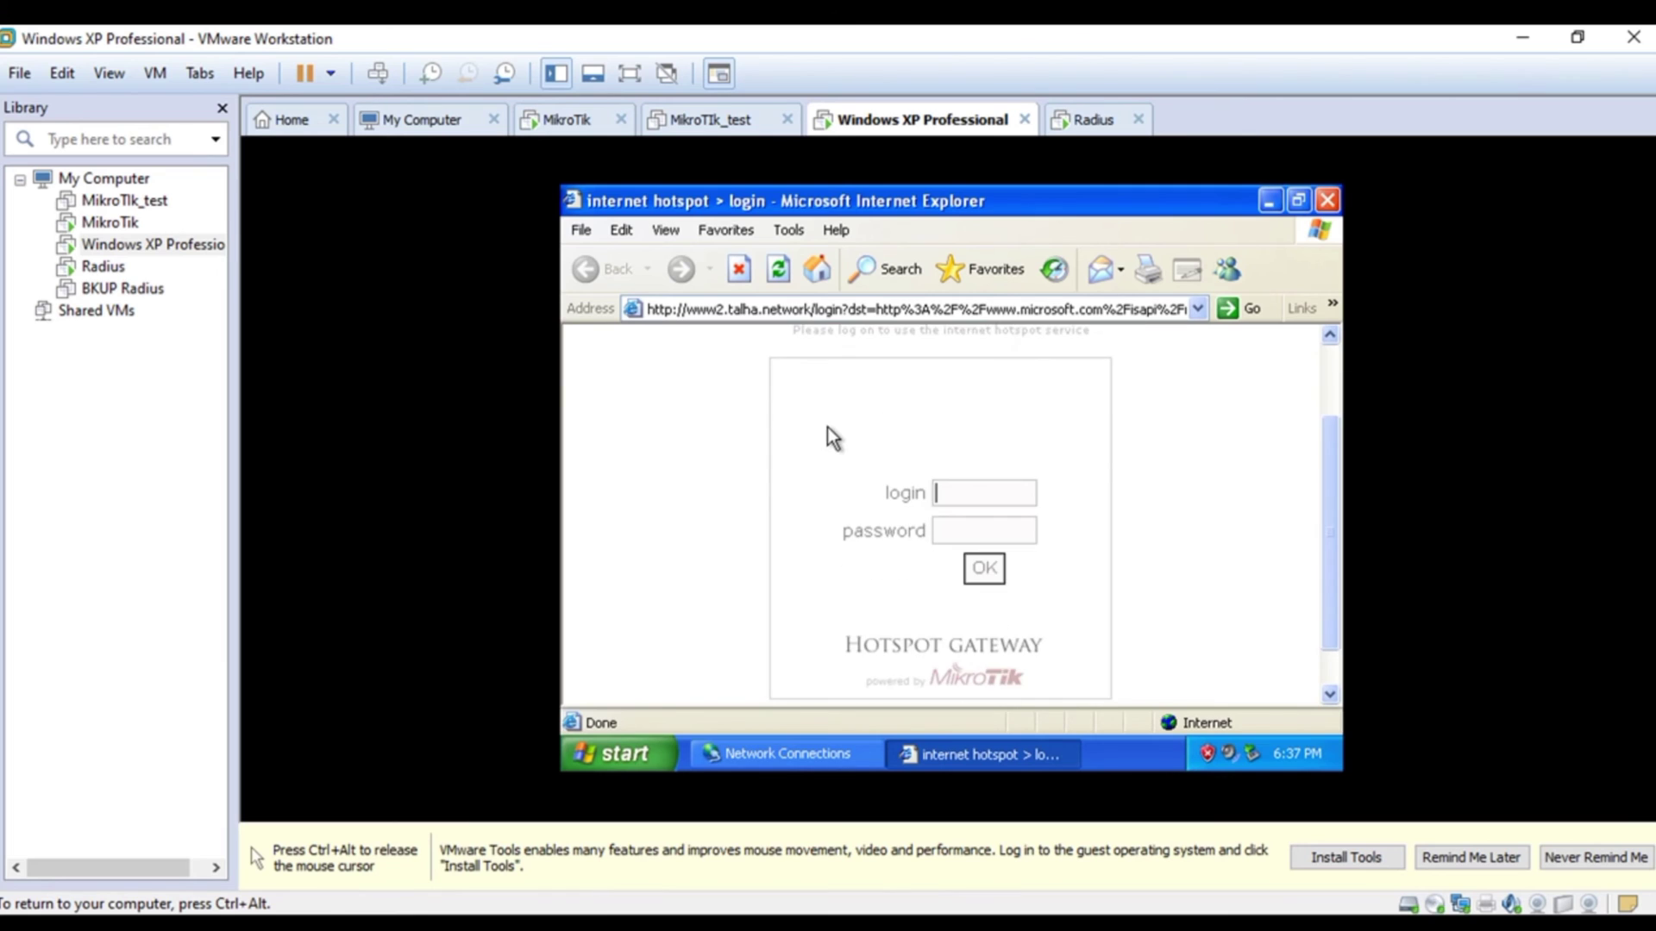
scroll(792, 422, down, 2)
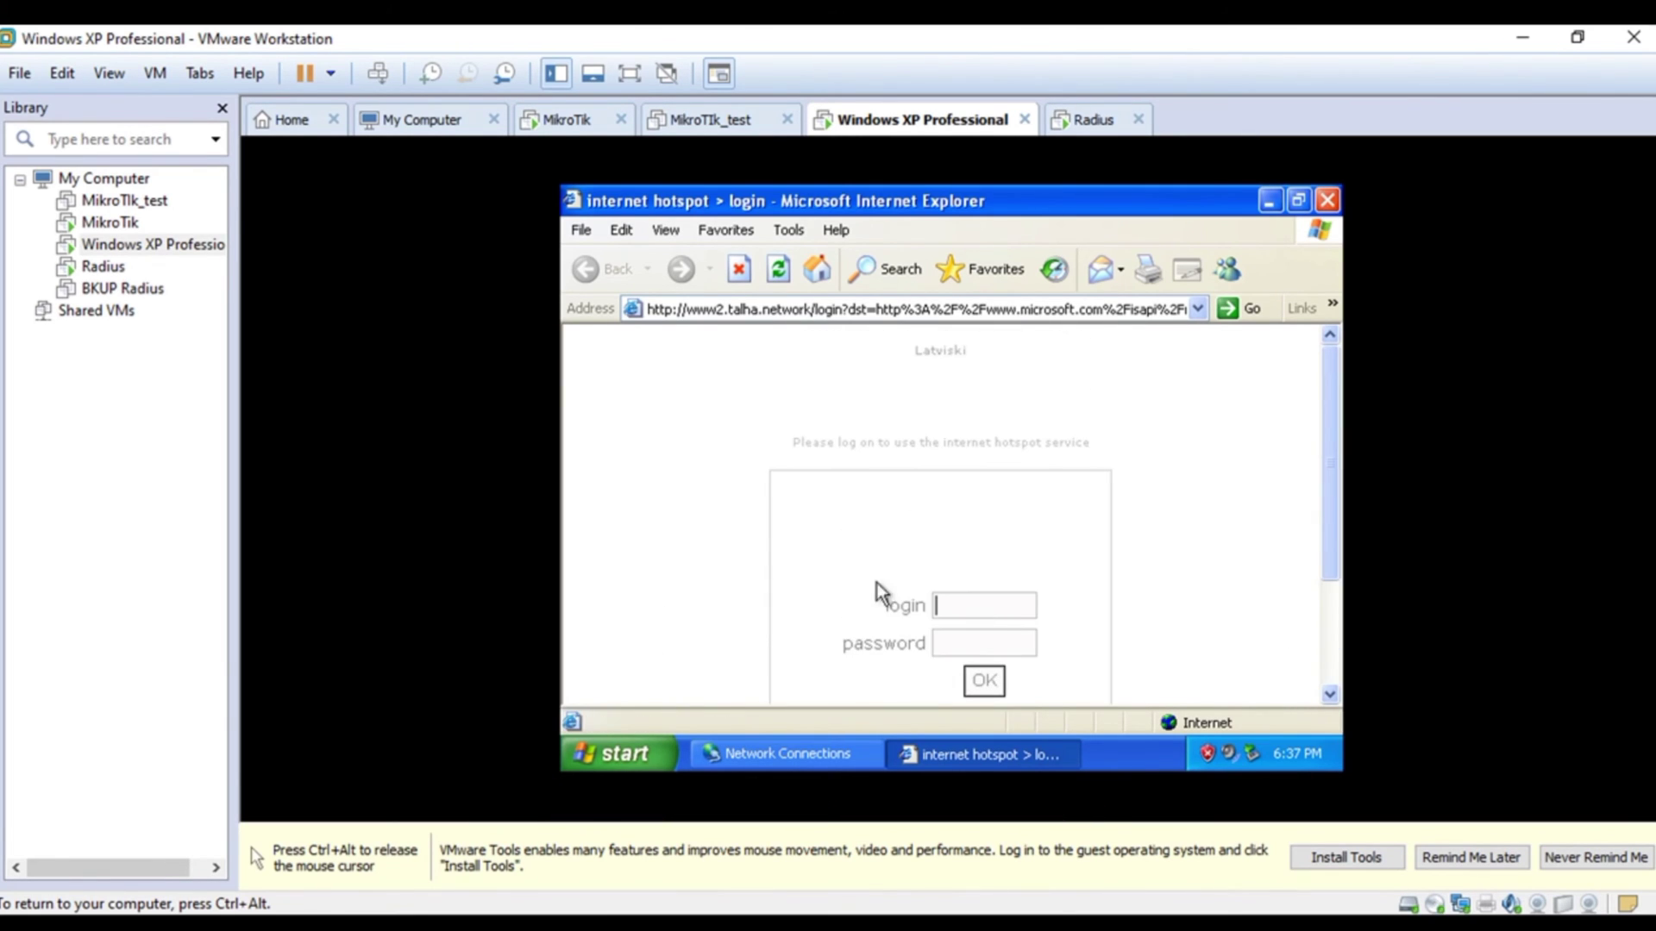
scroll(703, 448, down, 3)
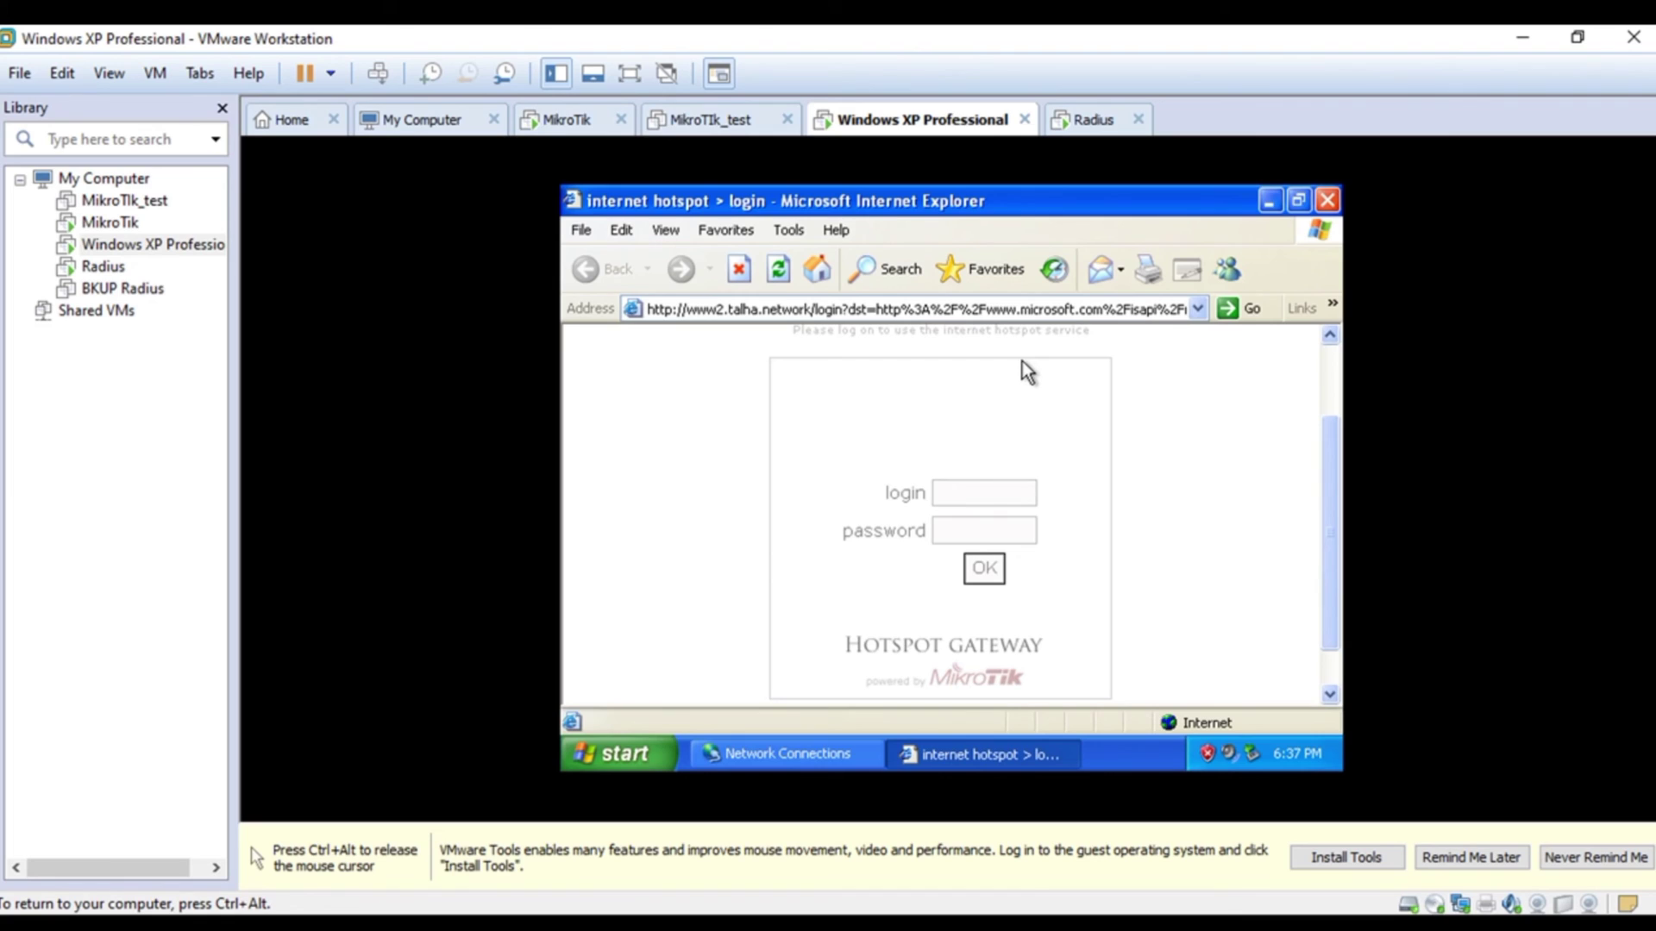
scroll(1013, 386, up, 2)
scroll(1011, 390, down, 1)
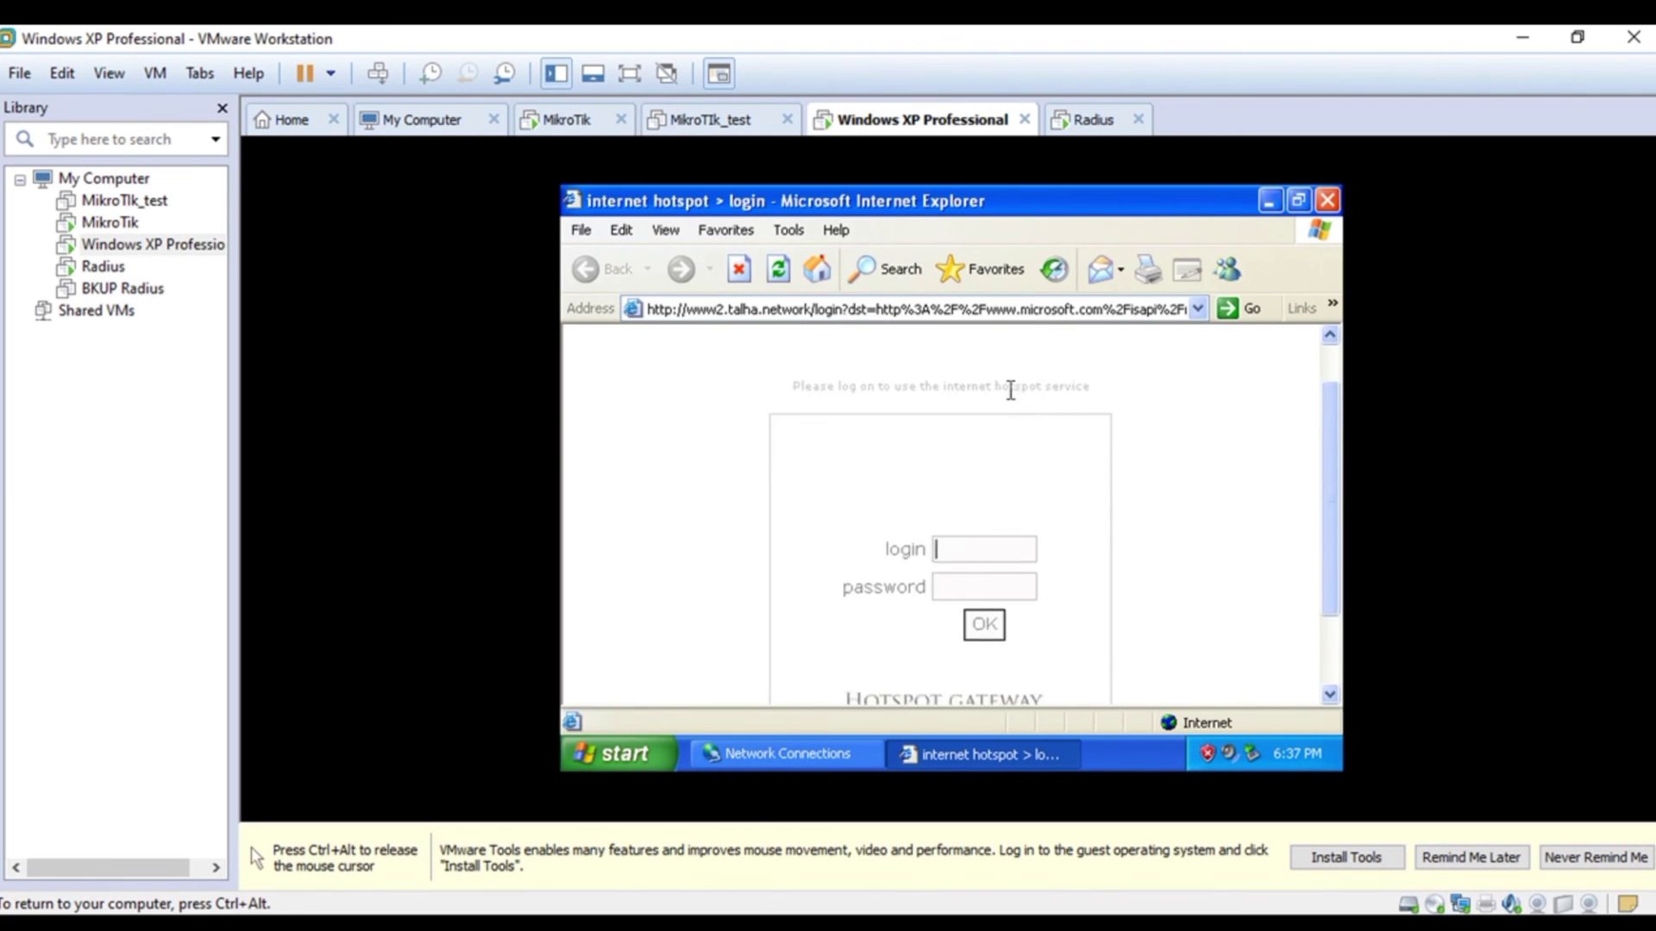
scroll(1011, 389, down, 2)
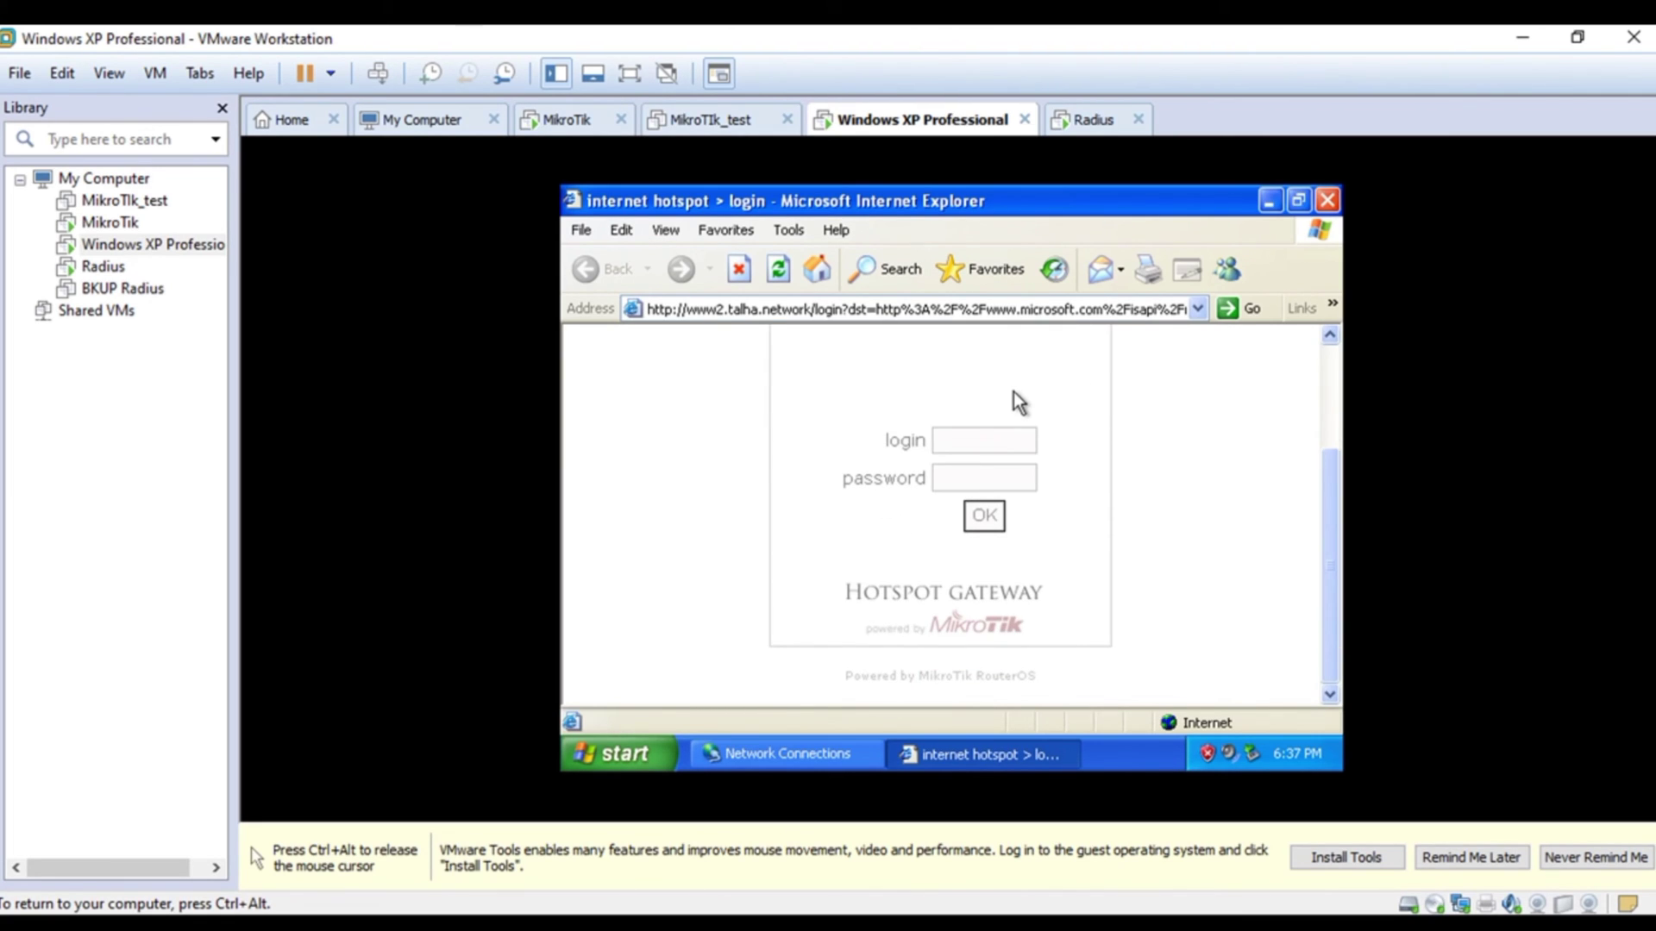
scroll(1012, 391, up, 3)
scroll(1021, 453, down, 2)
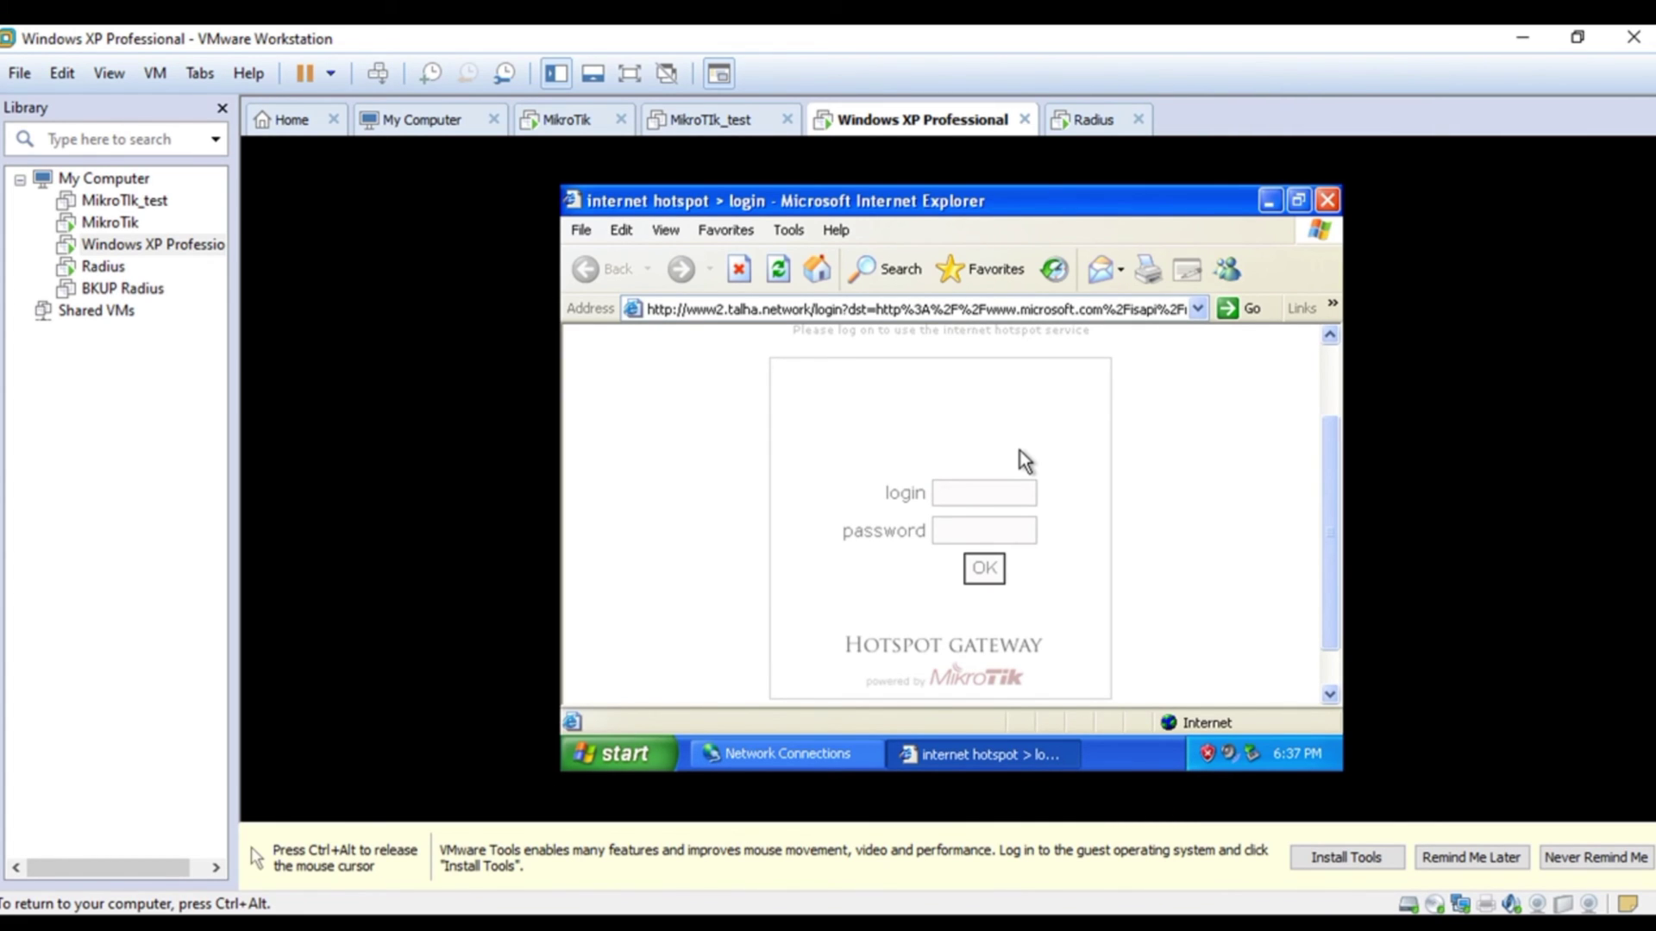
scroll(1019, 450, up, 1)
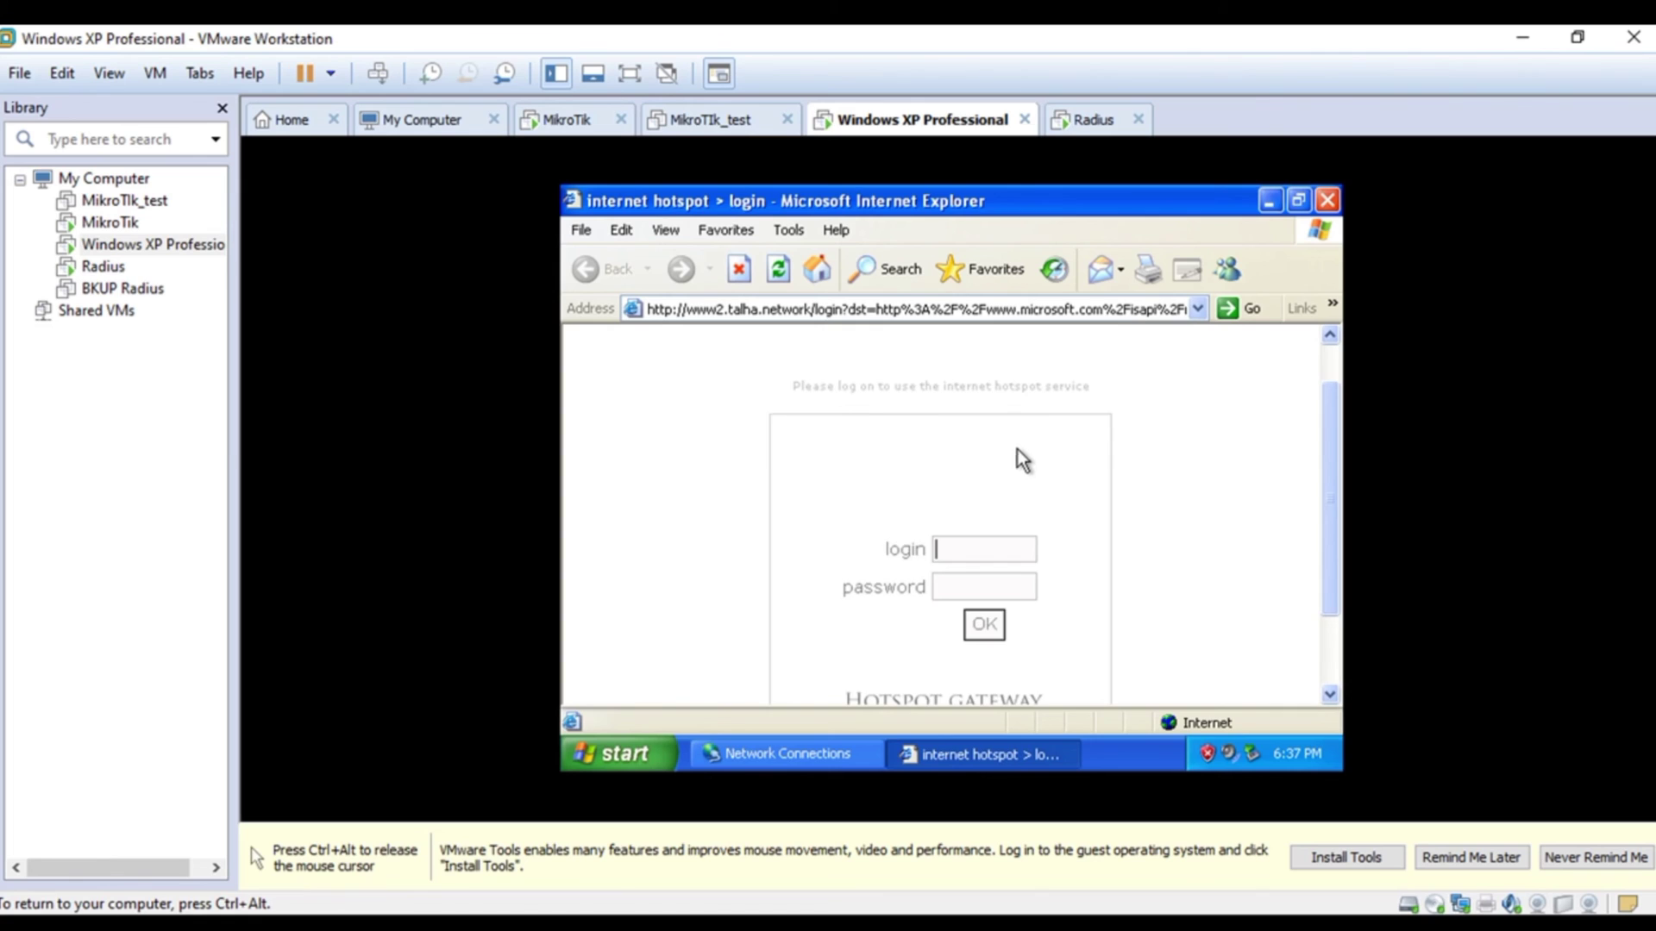
scroll(1018, 449, up, 1)
scroll(1015, 448, down, 2)
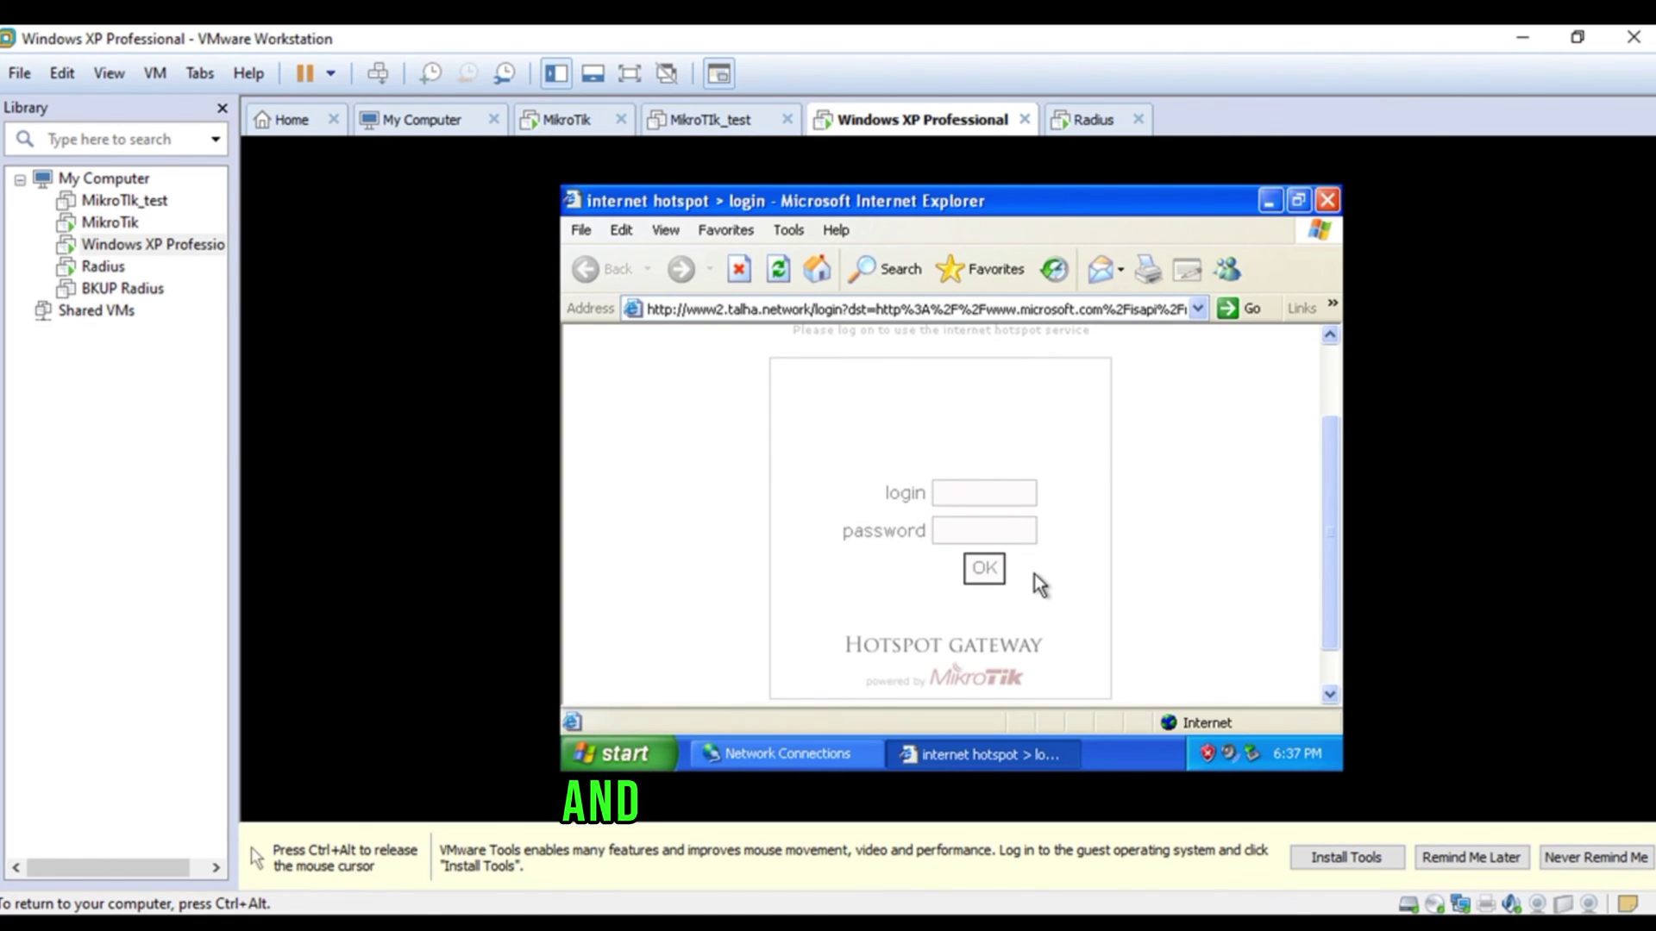
- Submit the hotspot login form with the account's username and password, accepting the security and password-saving prompts
text(talha)
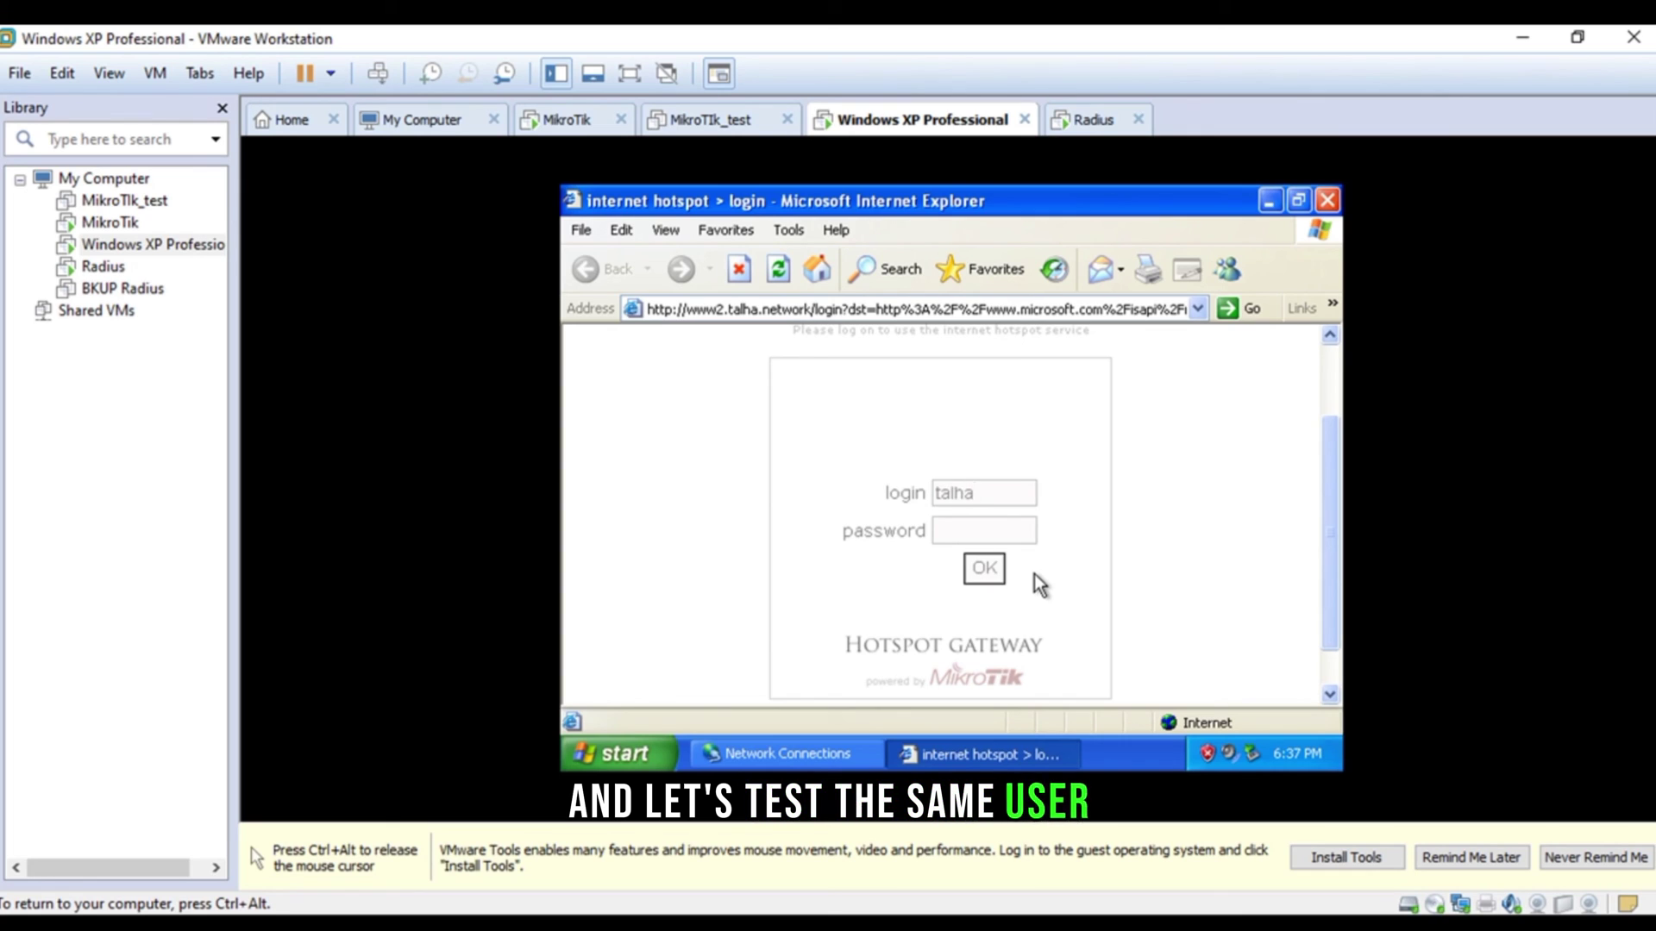
key(Tab)
text(1234)
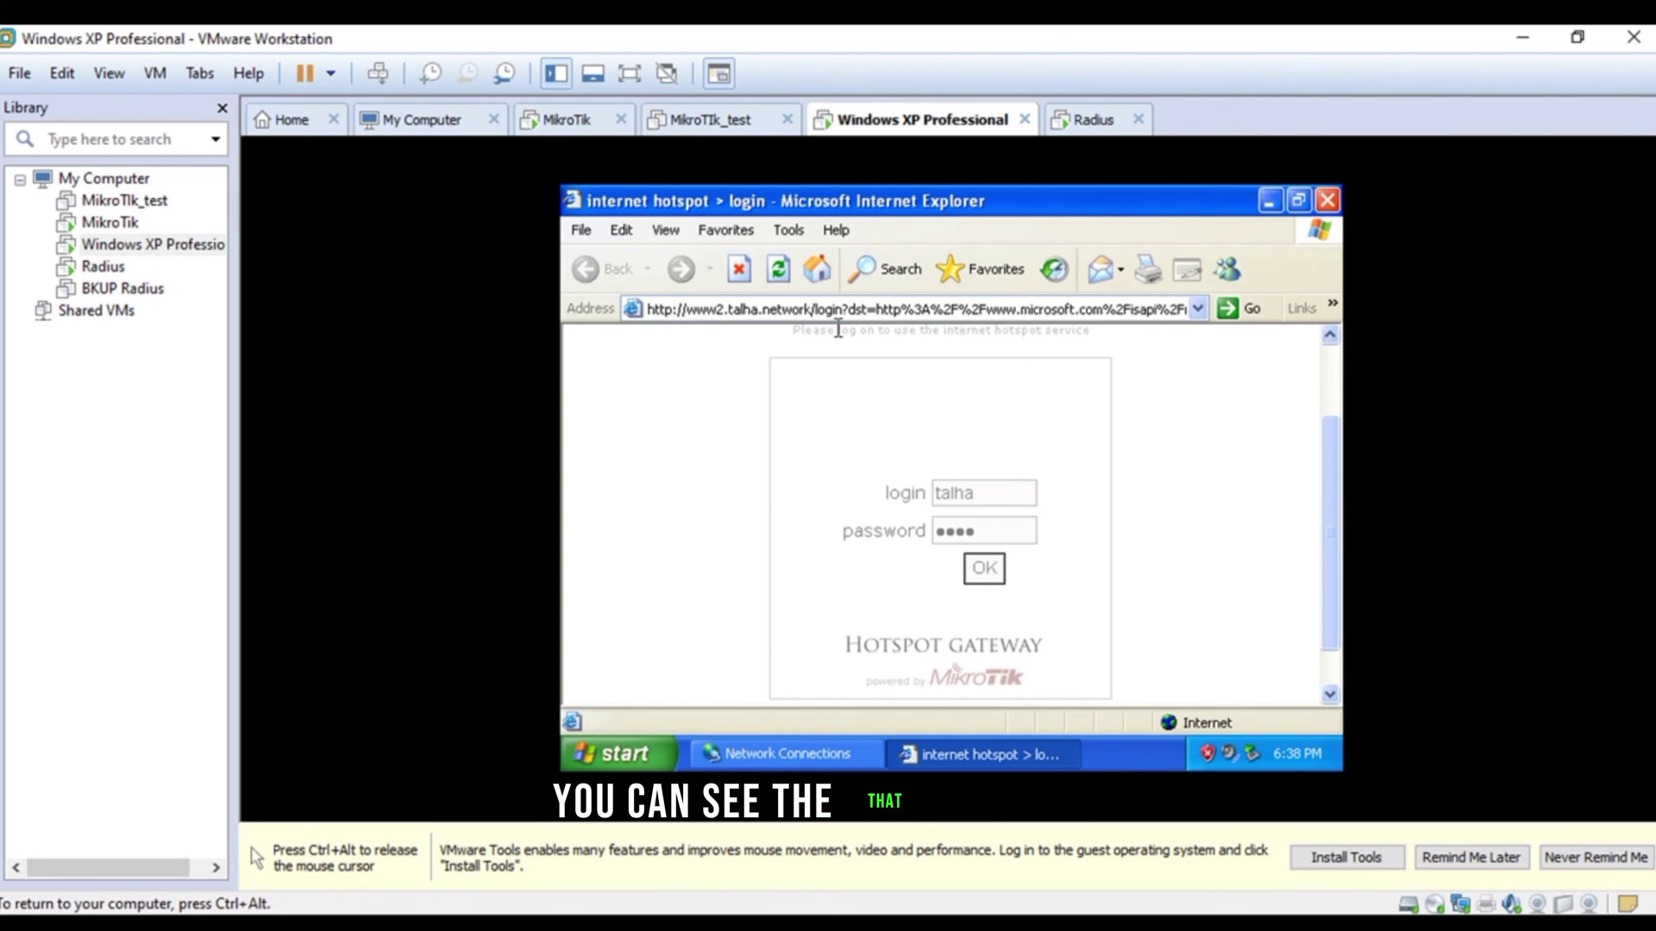
click(1002, 576)
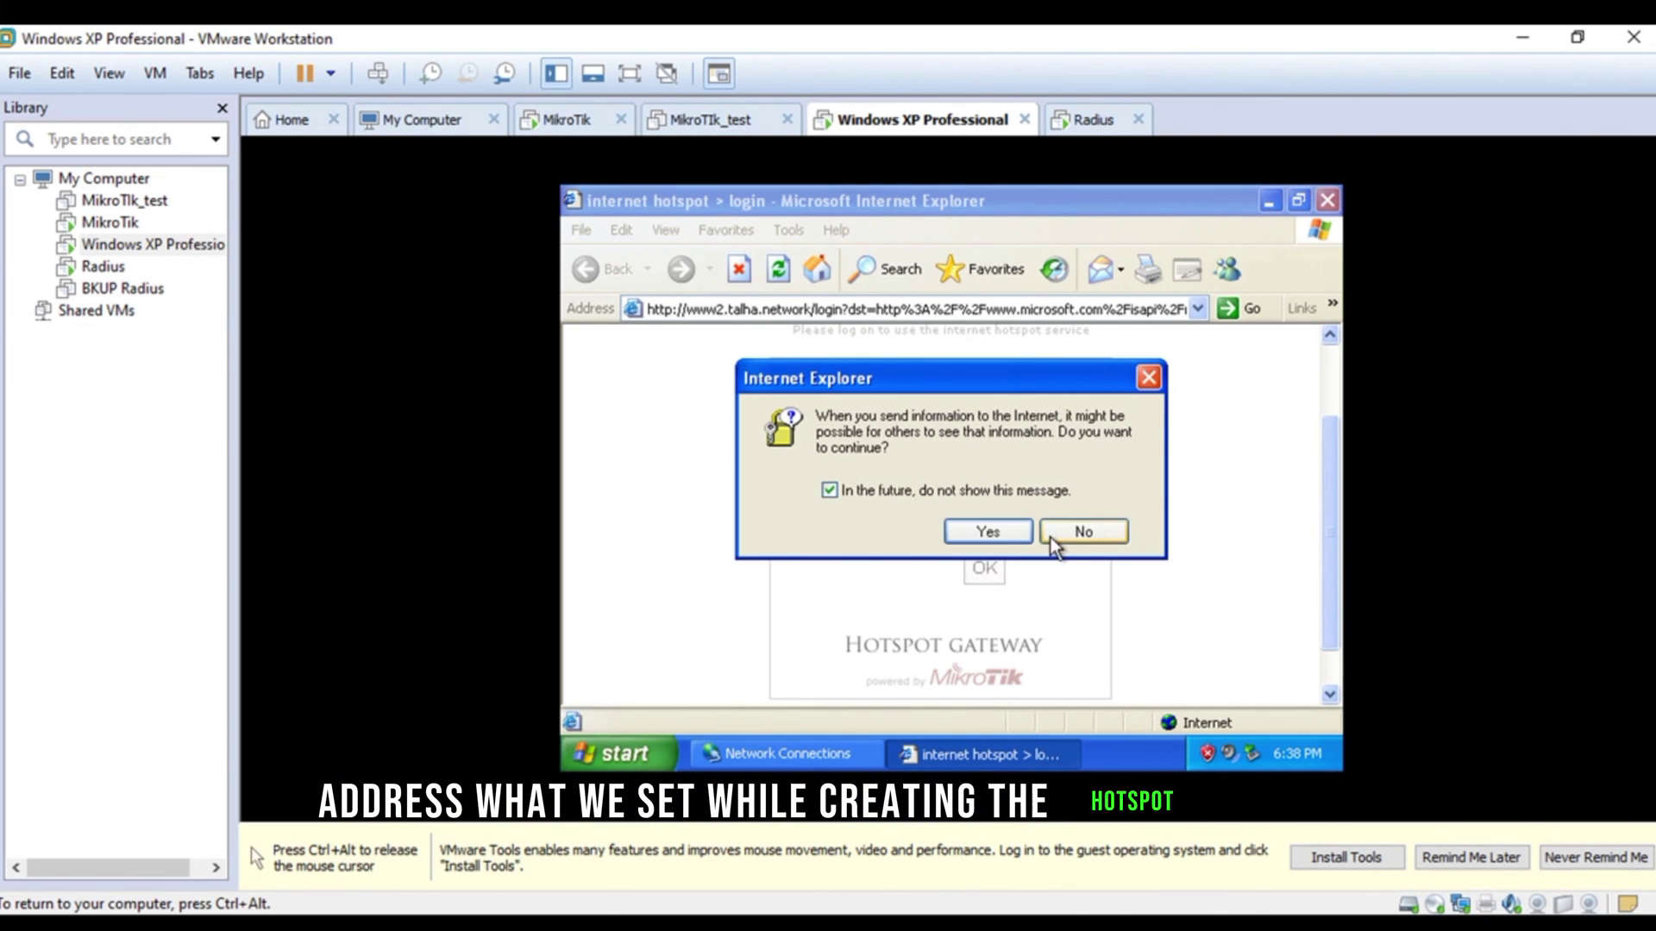
click(1057, 537)
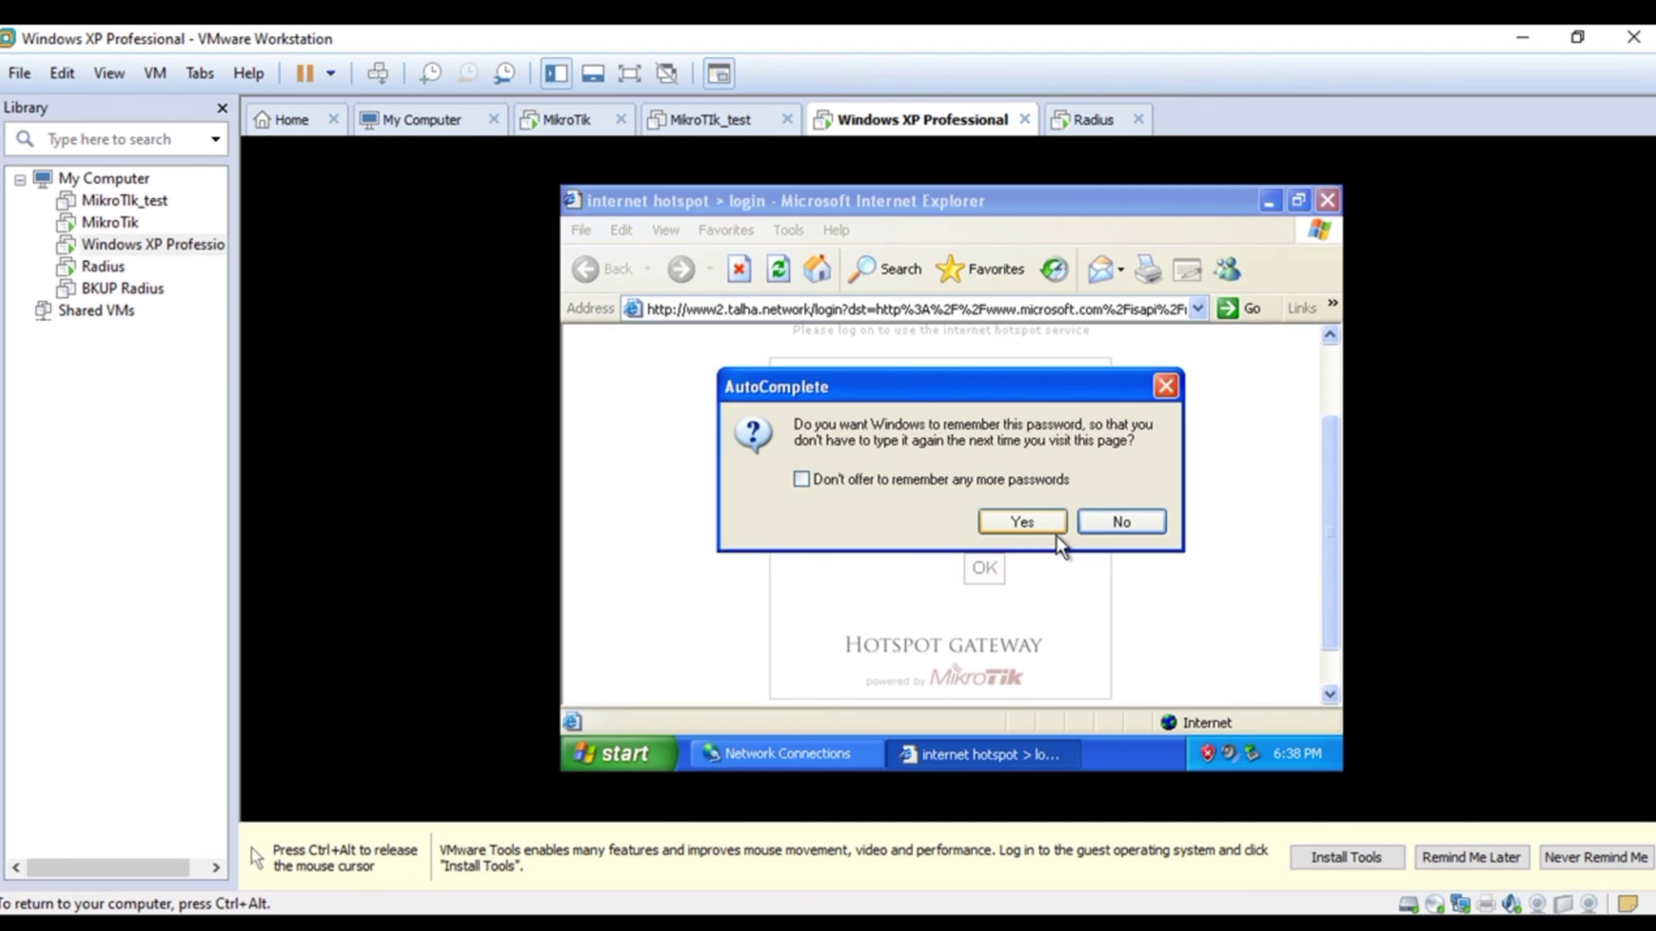
click(1035, 521)
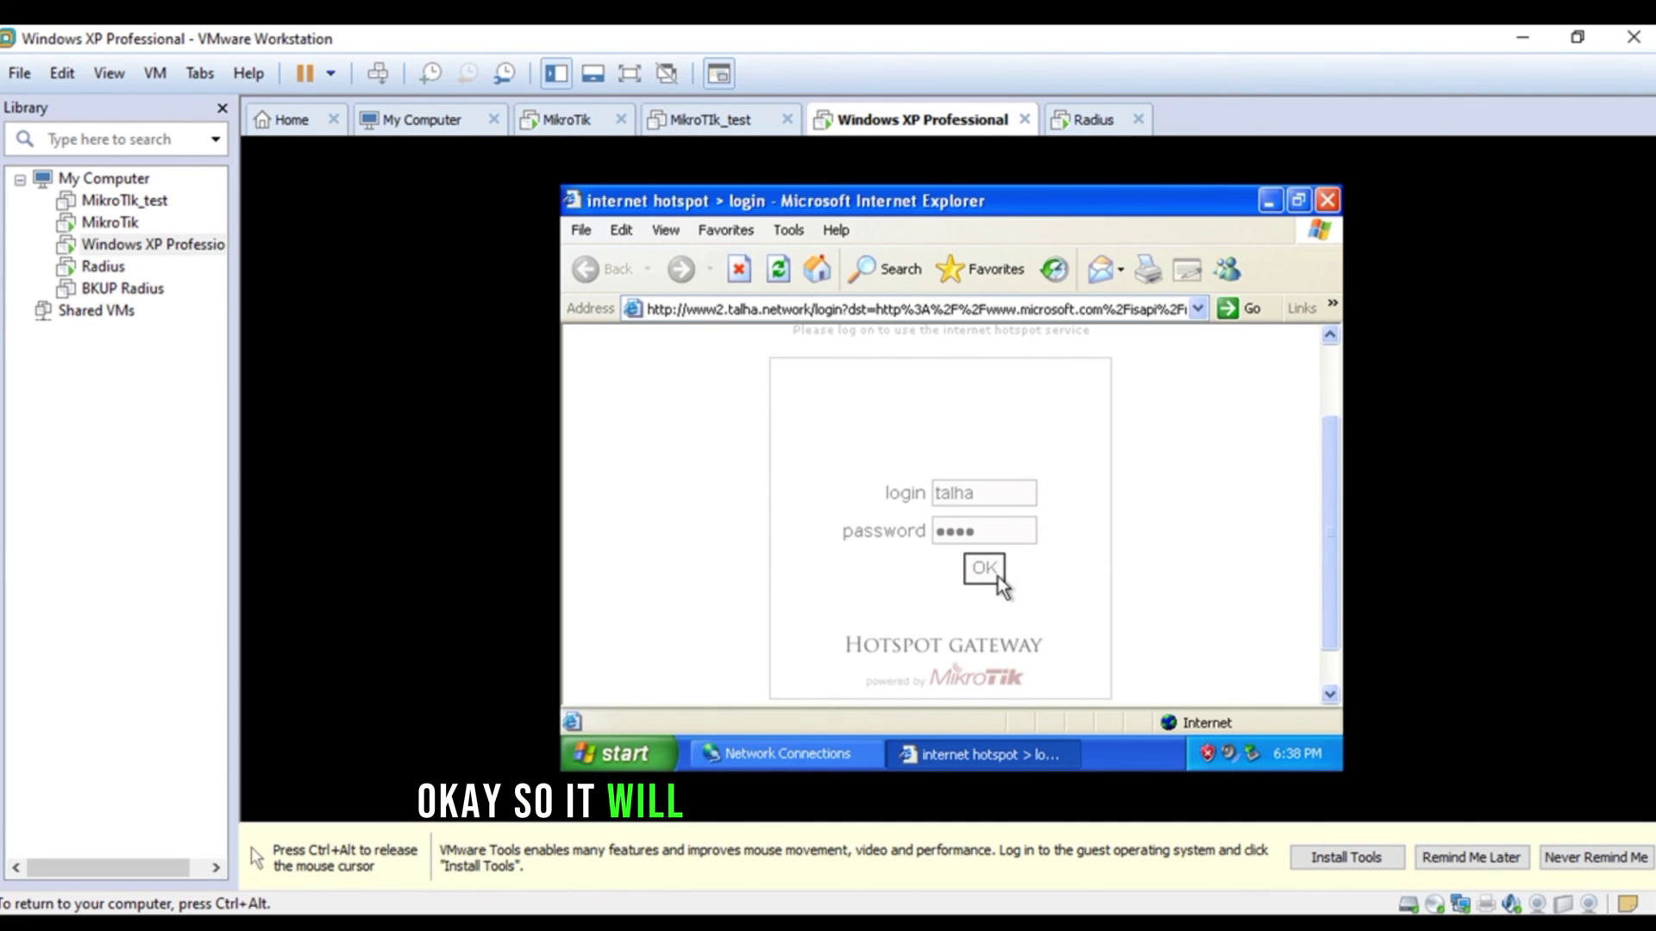
- Resubmit the hotspot login and confirm sending the login details
scroll(1036, 557, down, 1)
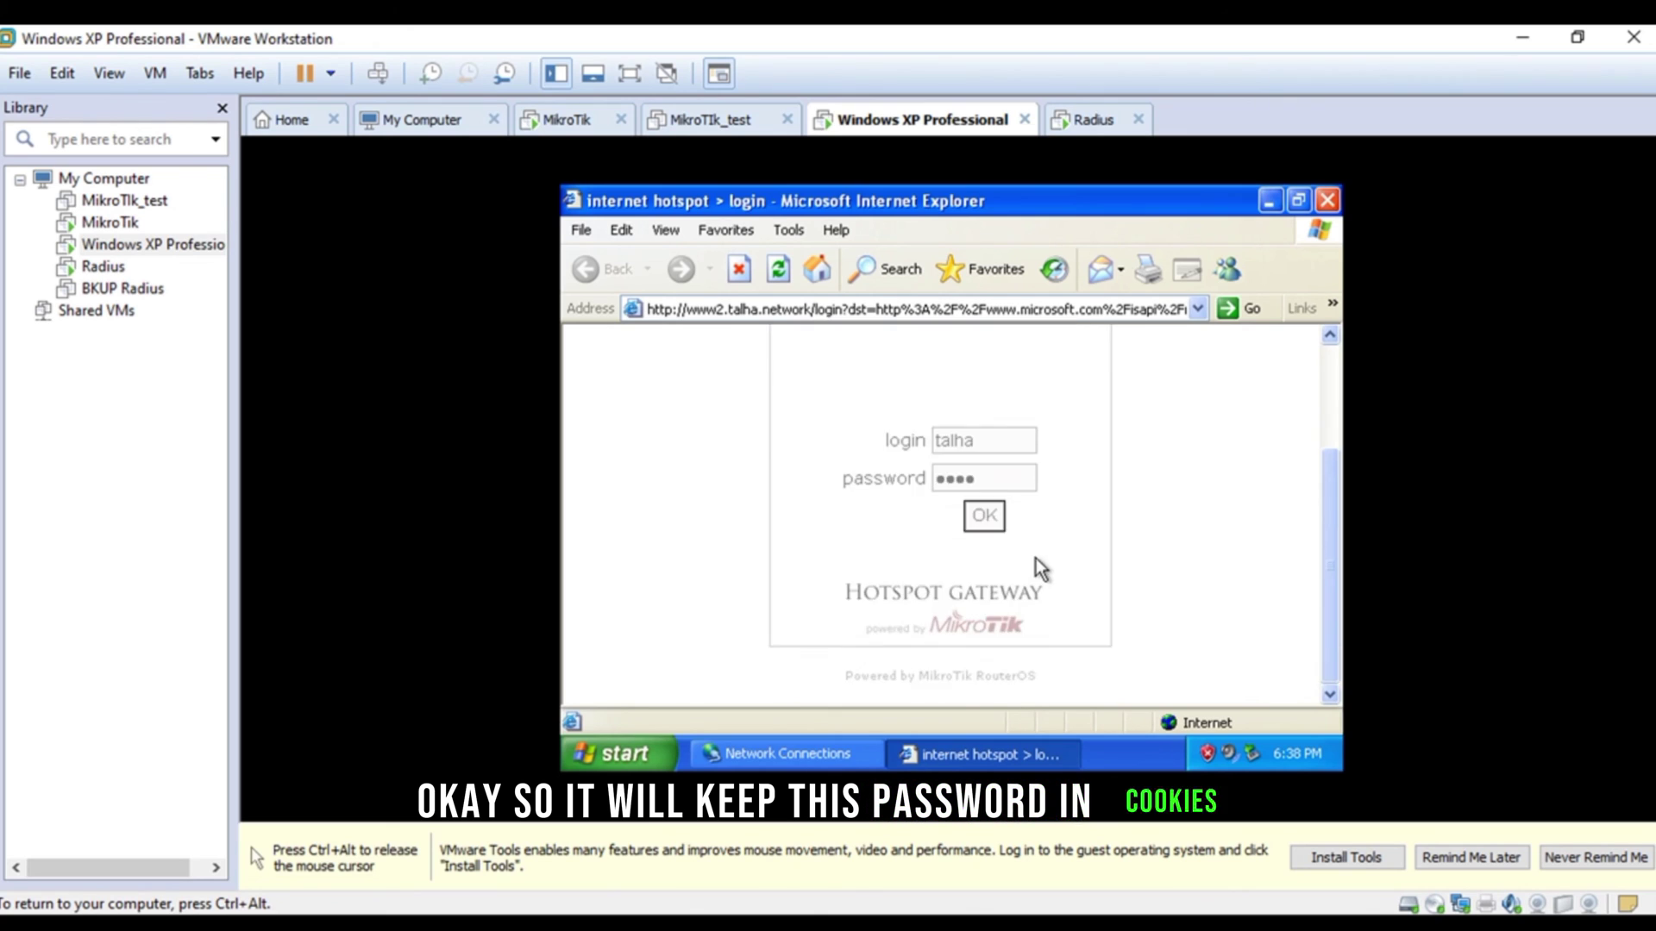
scroll(1037, 557, up, 2)
scroll(1012, 581, down, 1)
click(983, 567)
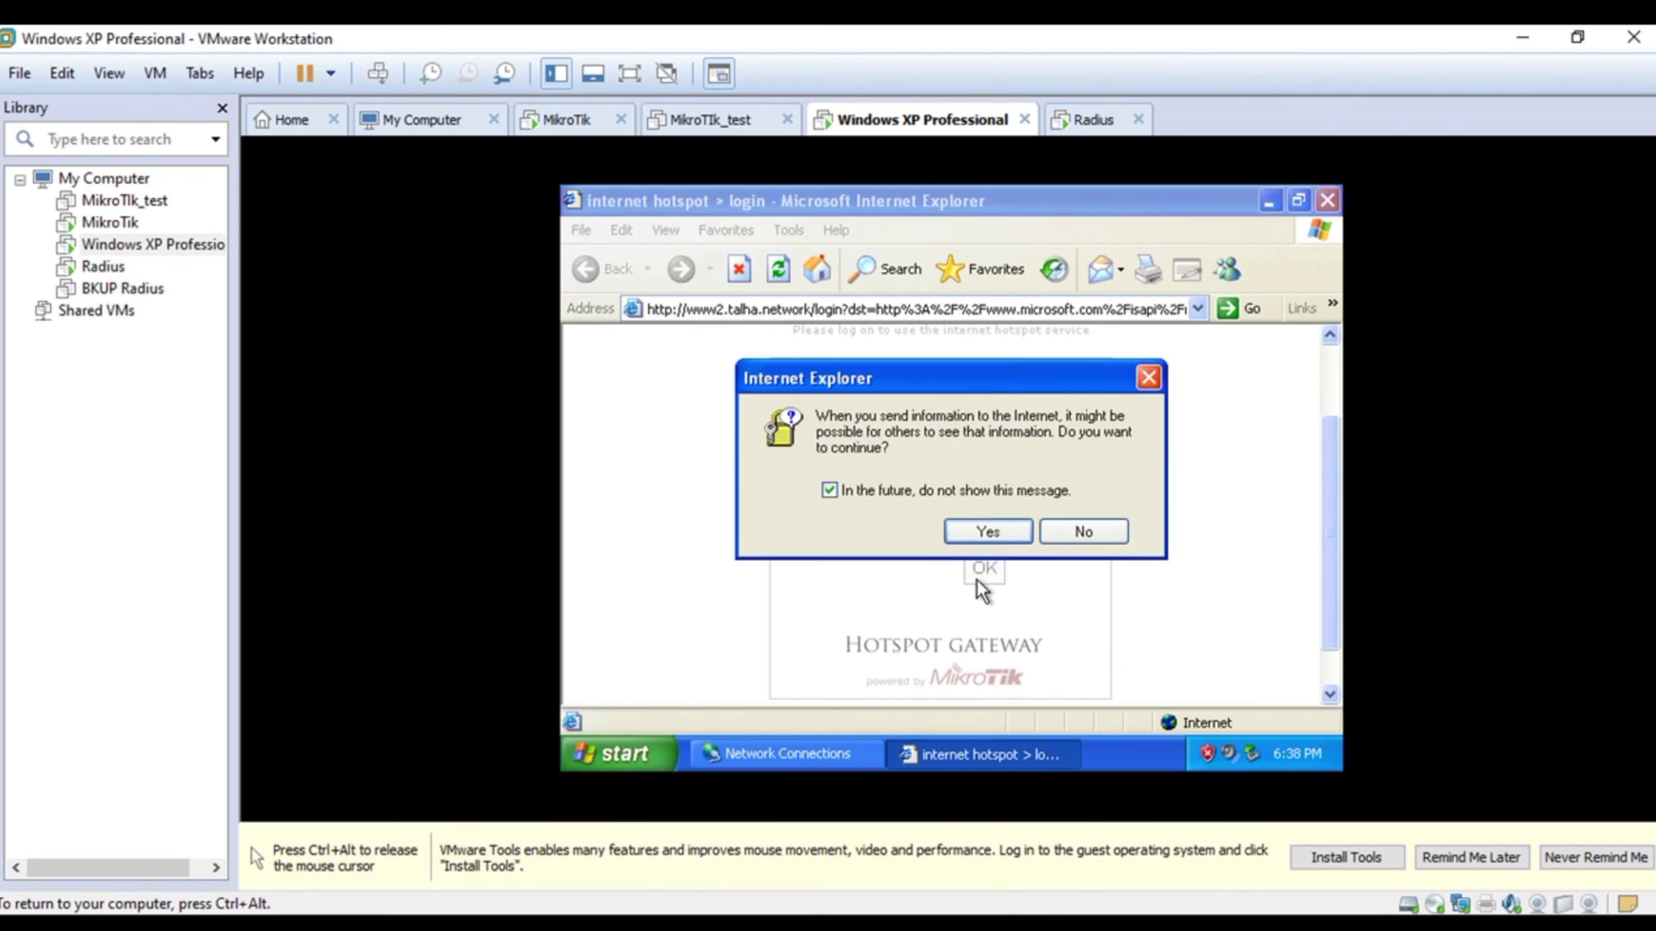
click(989, 532)
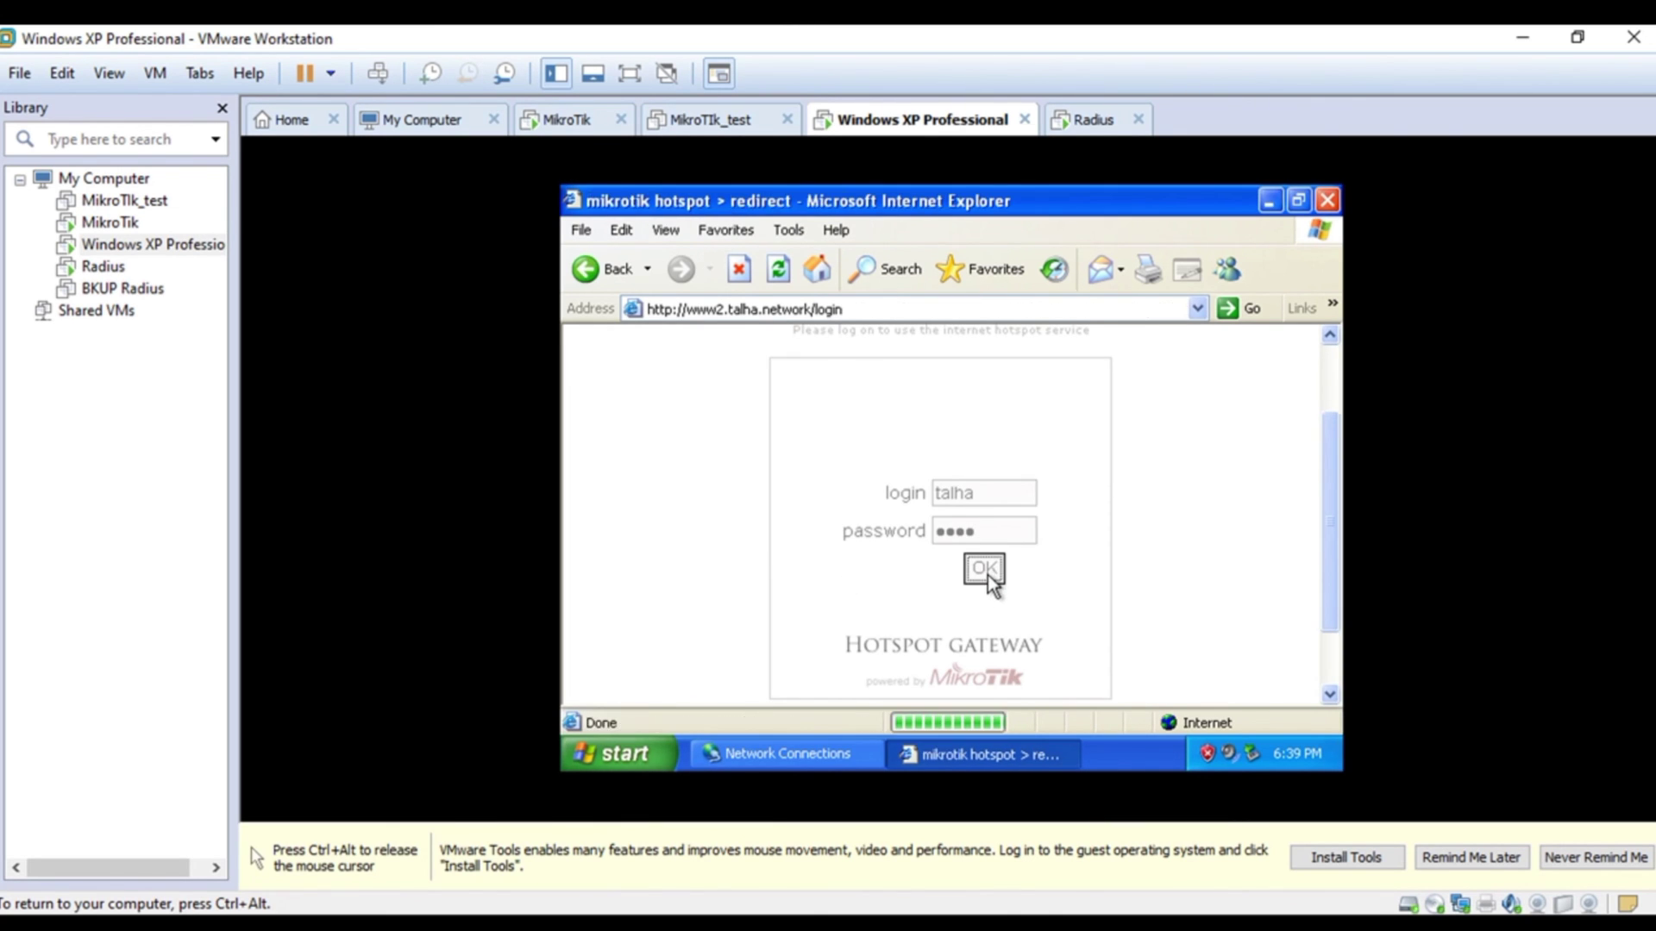